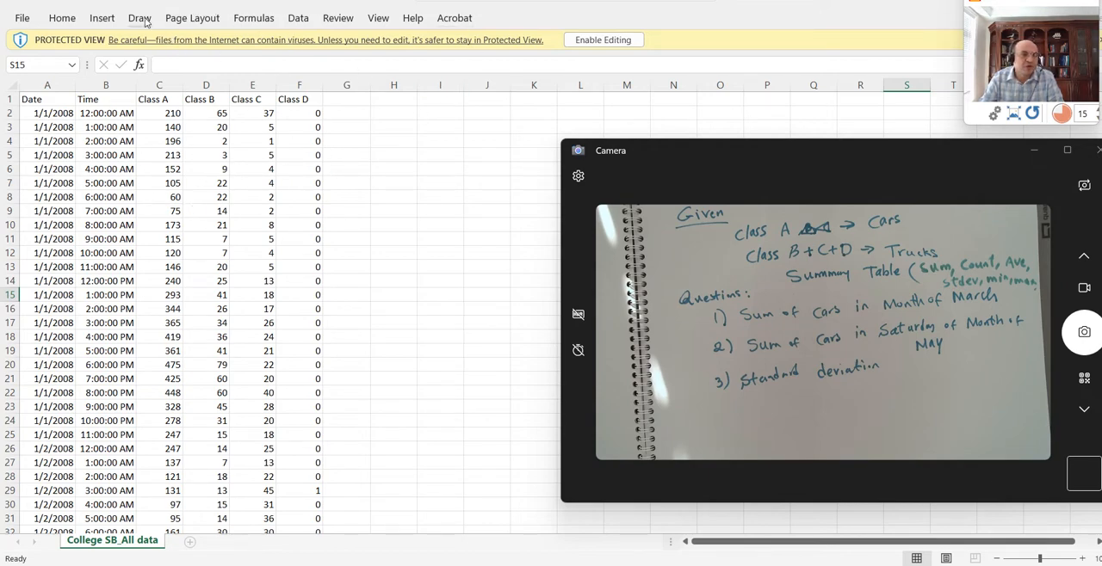
# - Enable editing of the protected workbook and look over the Class A to Class D columns
pyautogui.click(602, 43)
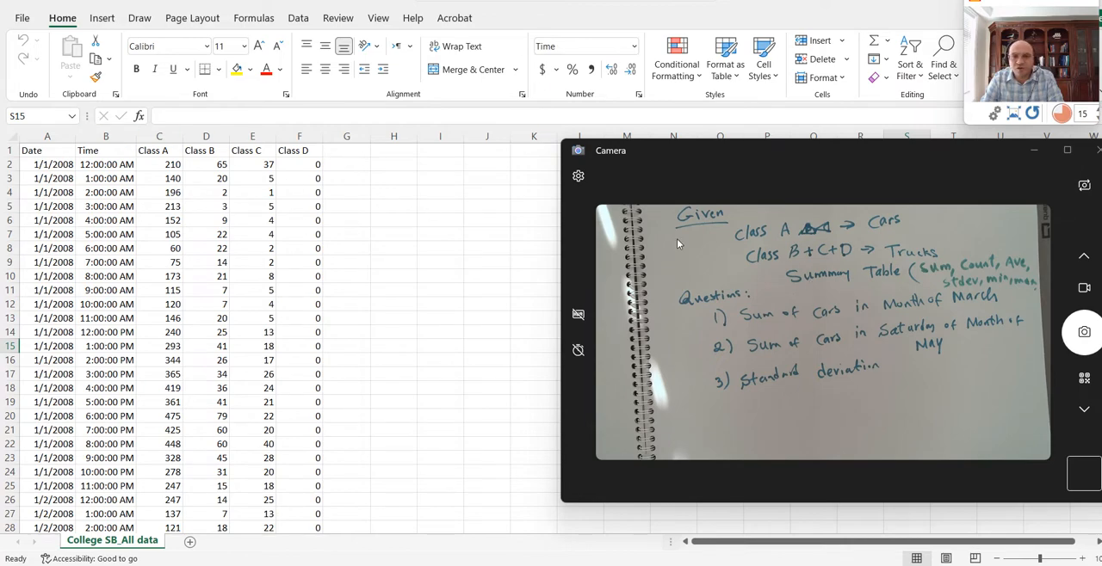
pyautogui.click(153, 149)
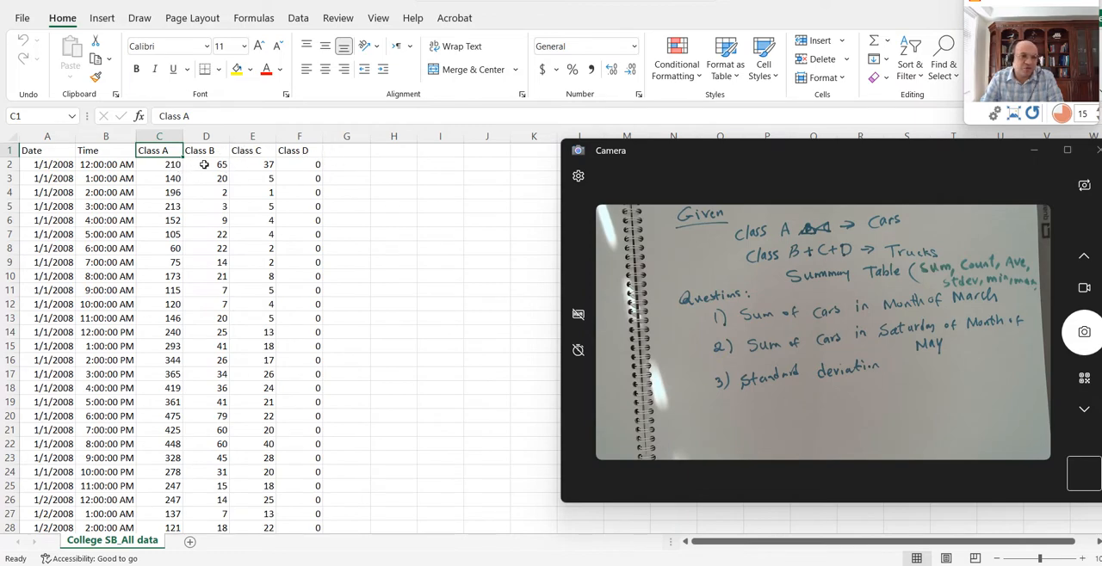
pyautogui.moveTo(204, 164); pyautogui.dragTo(307, 166)
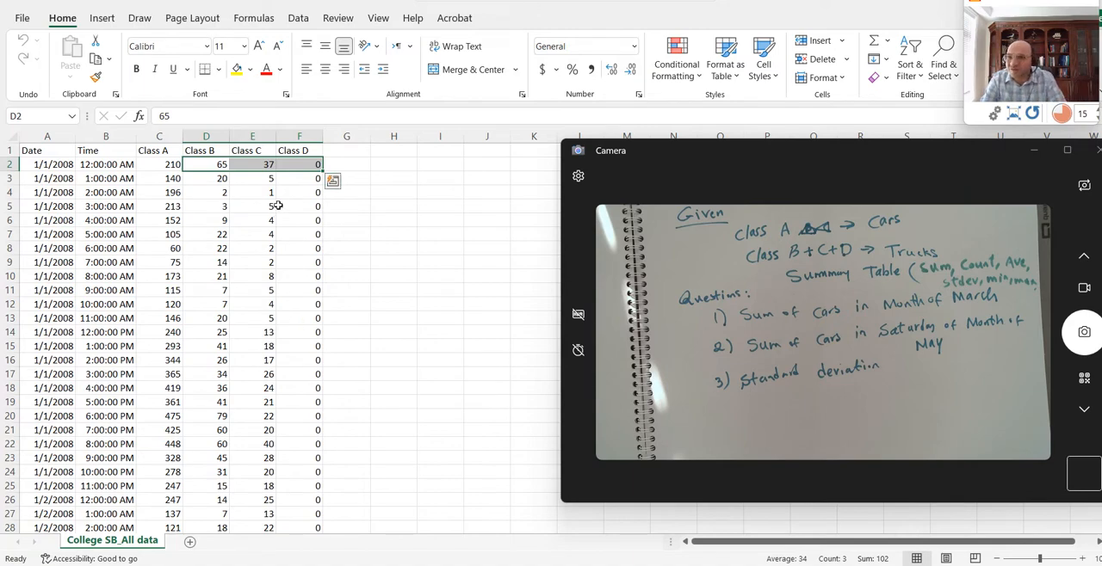
# - Add the column headers Car in G1 and Truck in H1, beside the Class D column
pyautogui.click(334, 155)
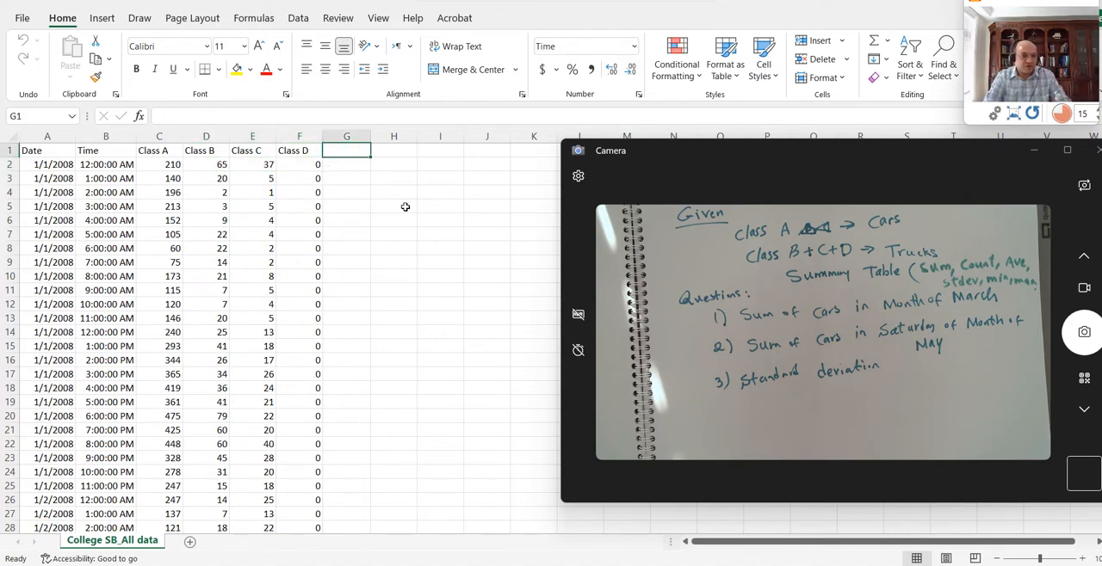
pyautogui.write('C')
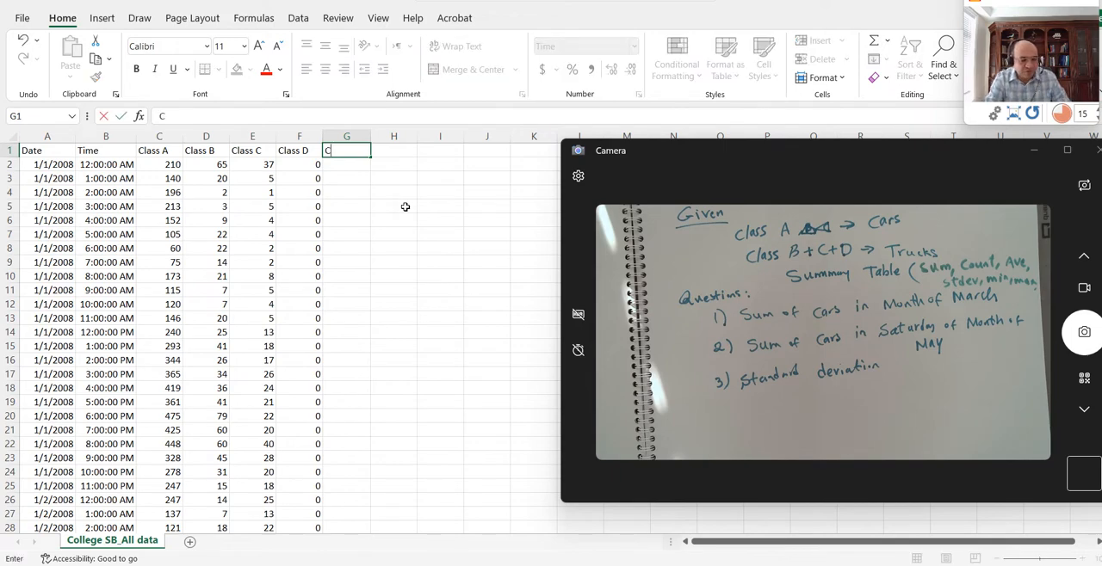
pyautogui.write('ar')
pyautogui.press('Tab')
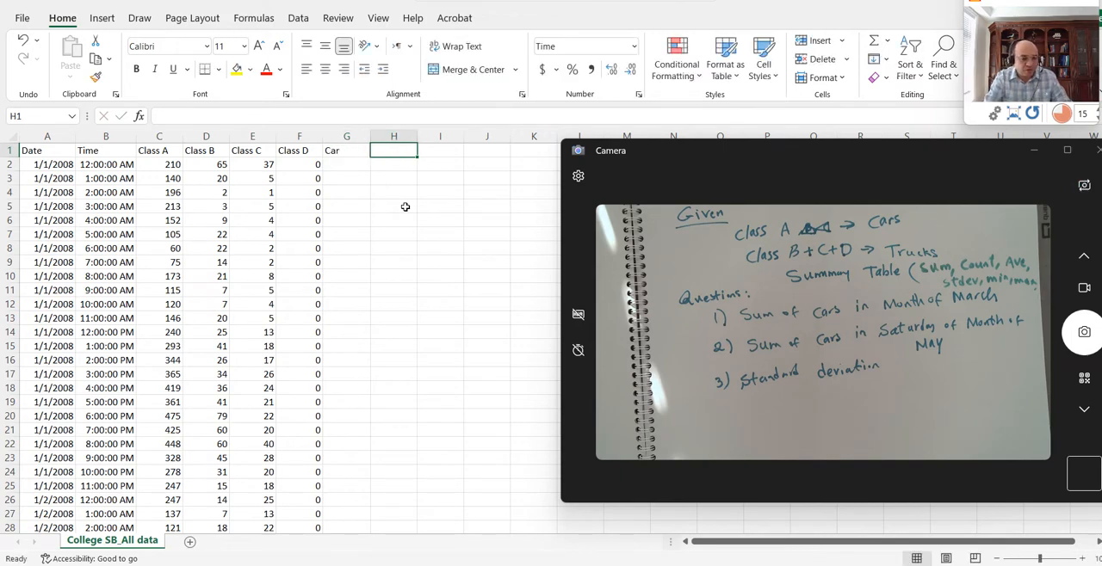
pyautogui.write('Truck')
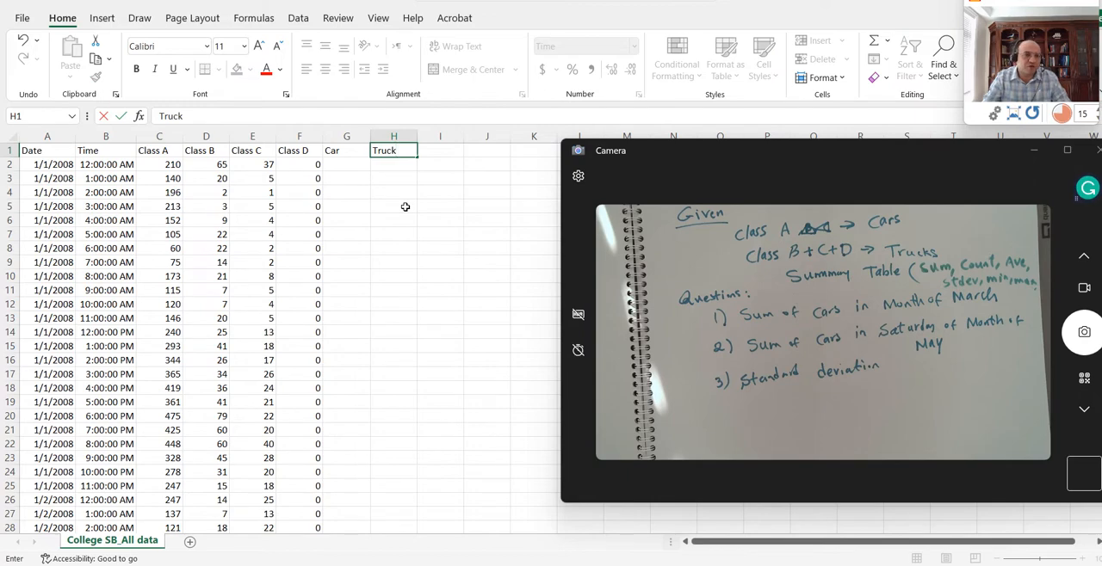
pyautogui.press('Return')
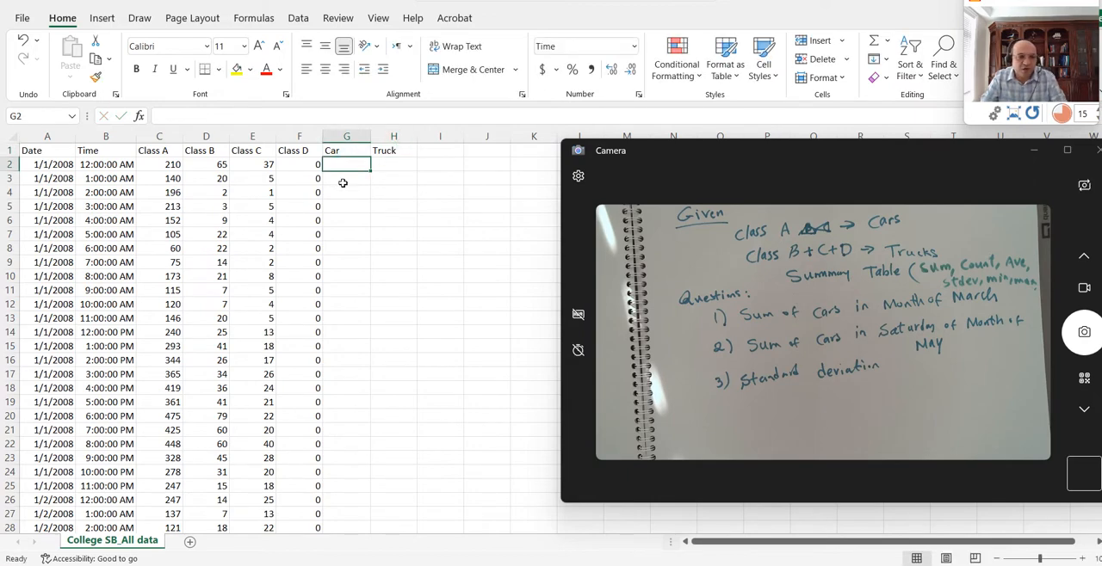
# - Enter the formula =C2 in the first Car cell, G2, and set its number format to General
pyautogui.write('=')
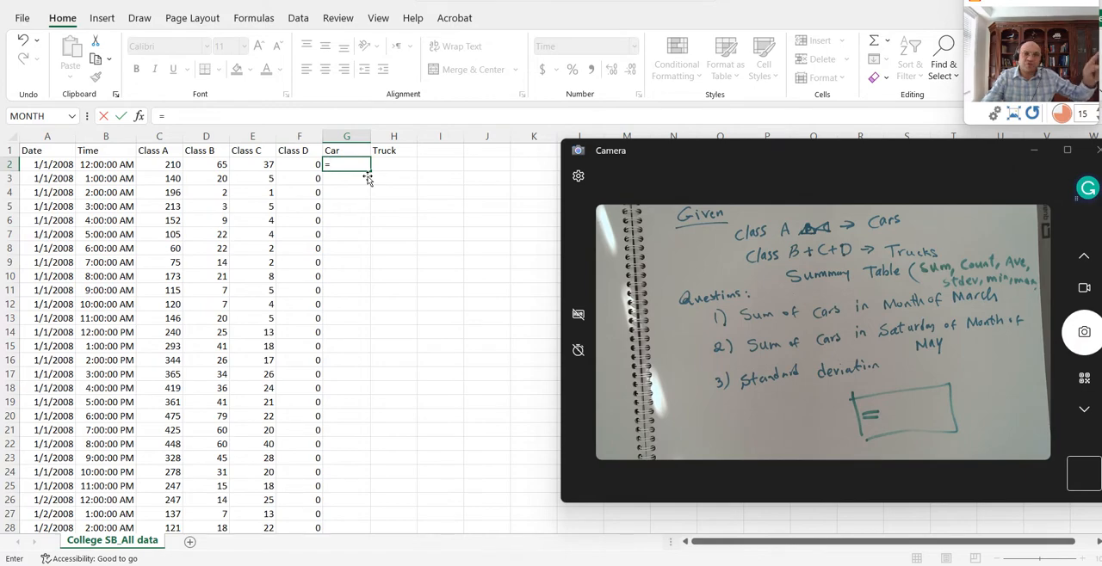
pyautogui.click(169, 169)
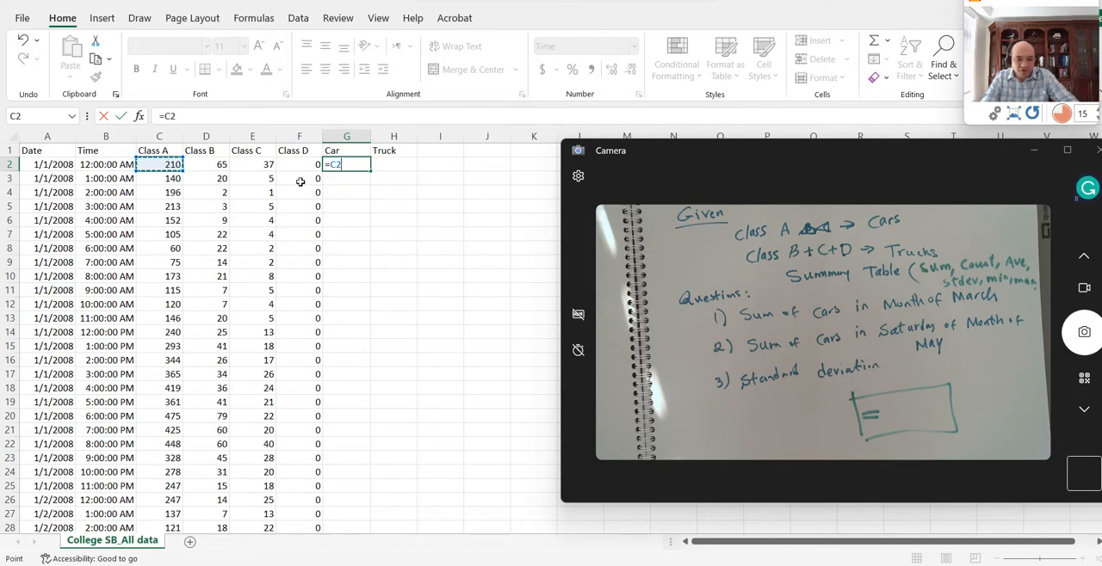
pyautogui.press('Return')
pyautogui.click(361, 170)
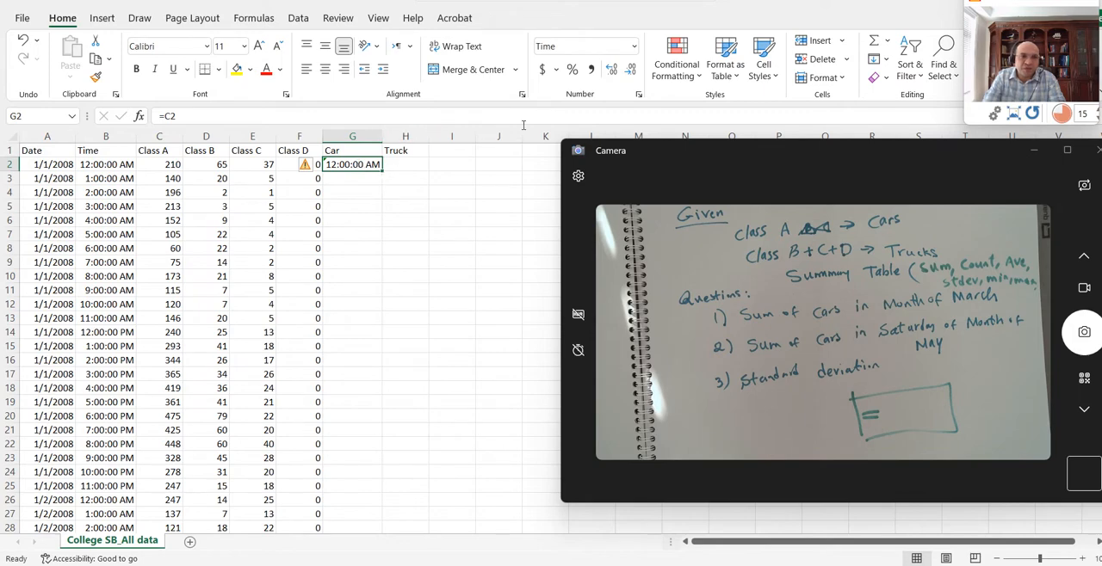
pyautogui.click(631, 47)
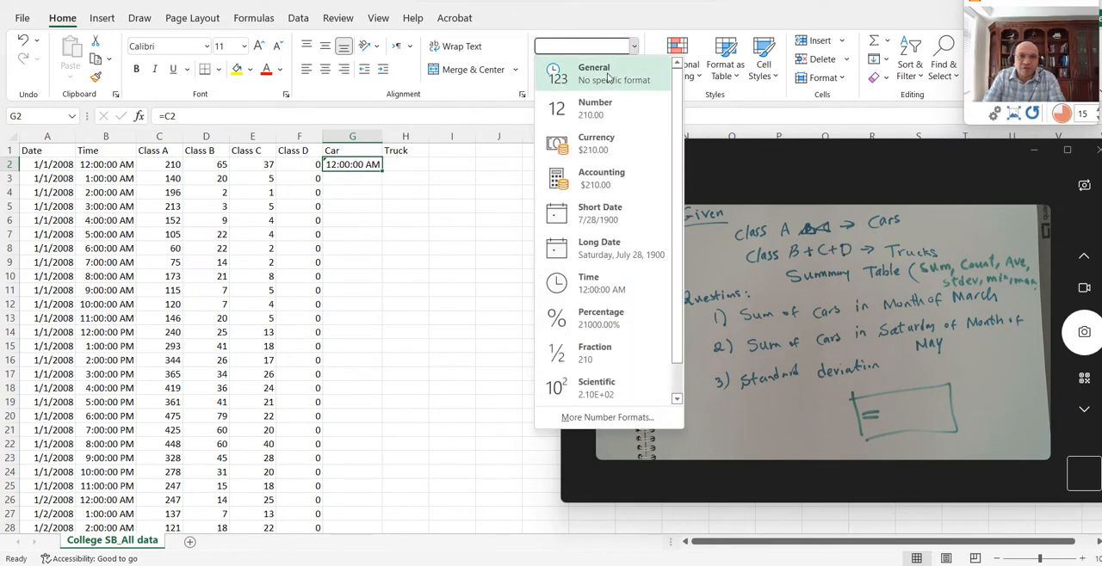
pyautogui.click(572, 74)
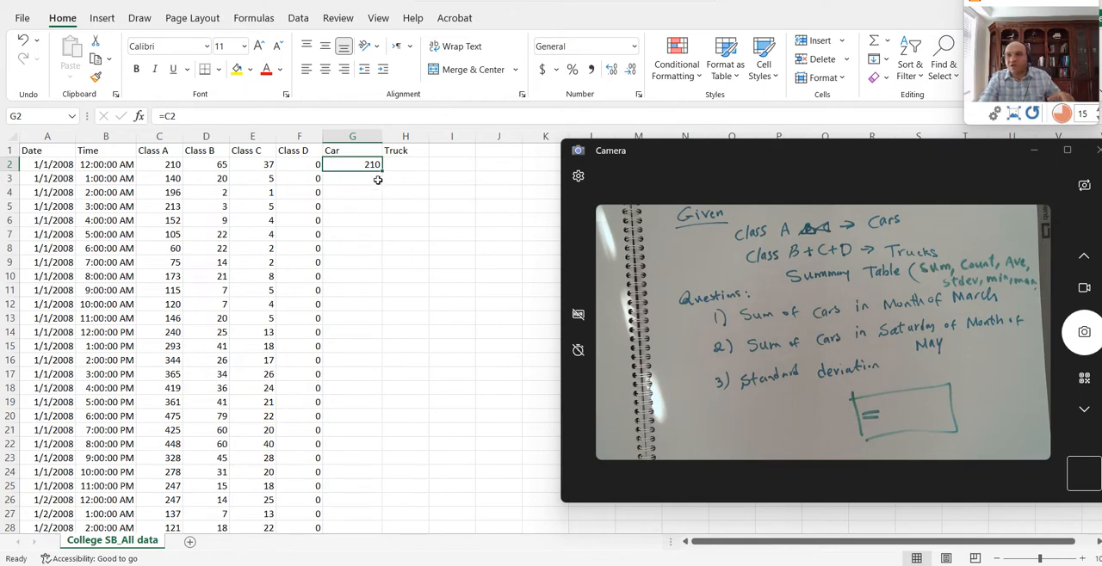
# - Try to fill the Car formula from G2 down to row 3635
pyautogui.click(303, 148)
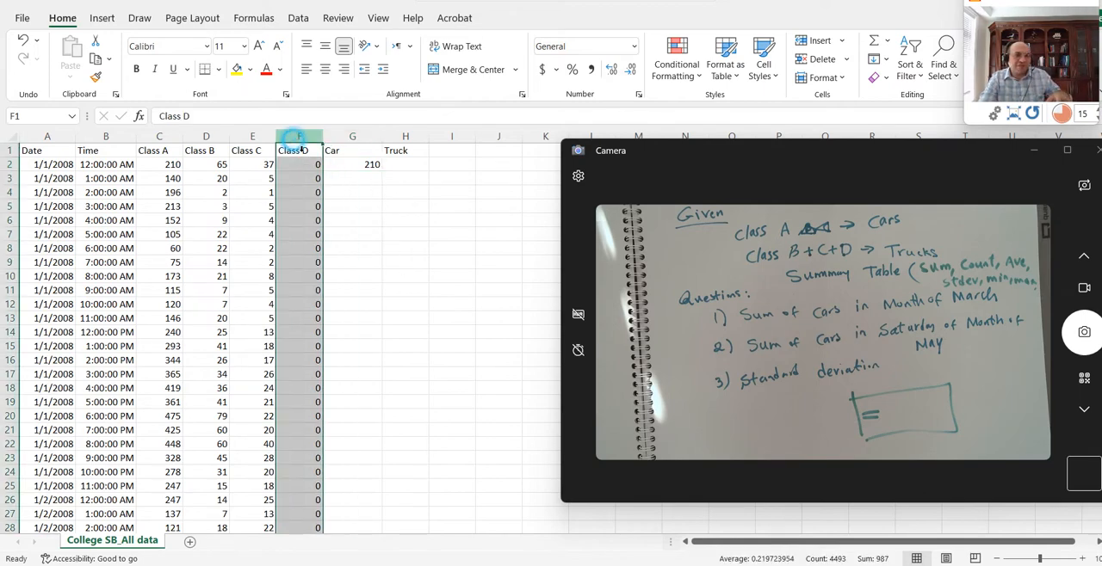
pyautogui.click(351, 165)
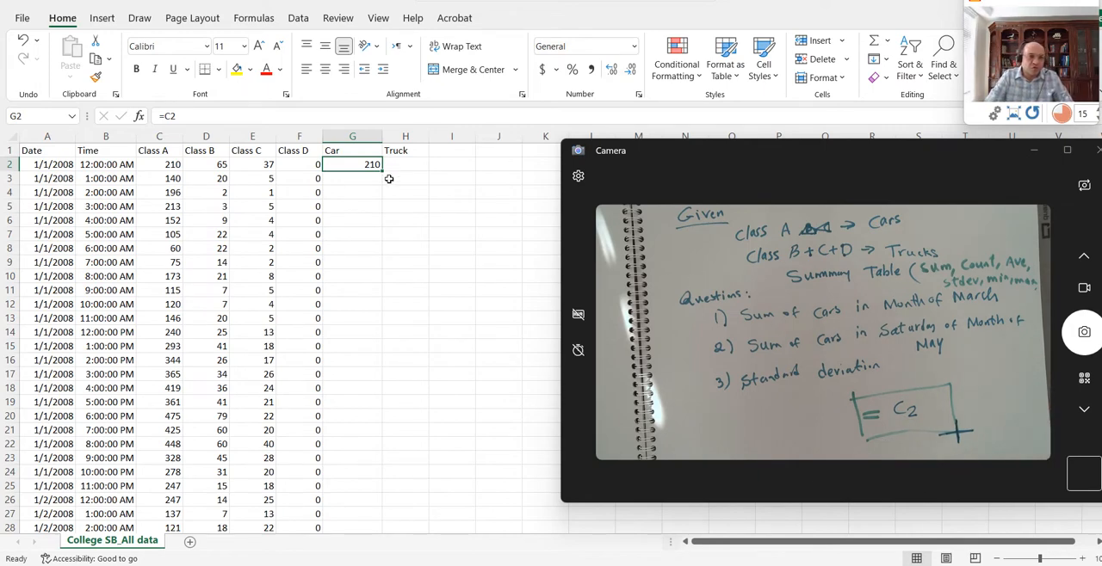
pyautogui.scroll(3, 431, 219)
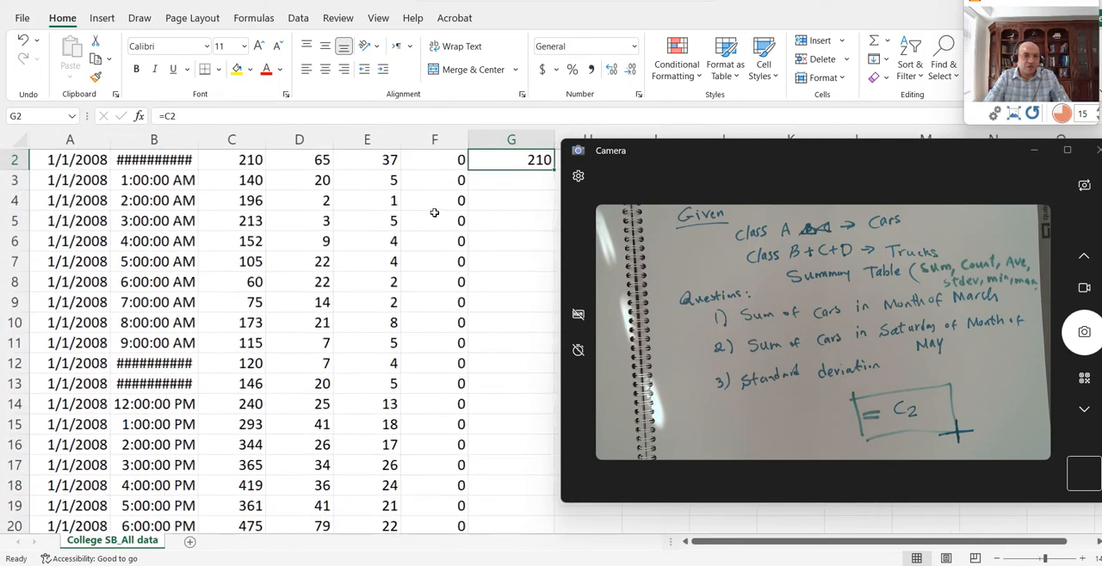
pyautogui.scroll(1, 515, 222)
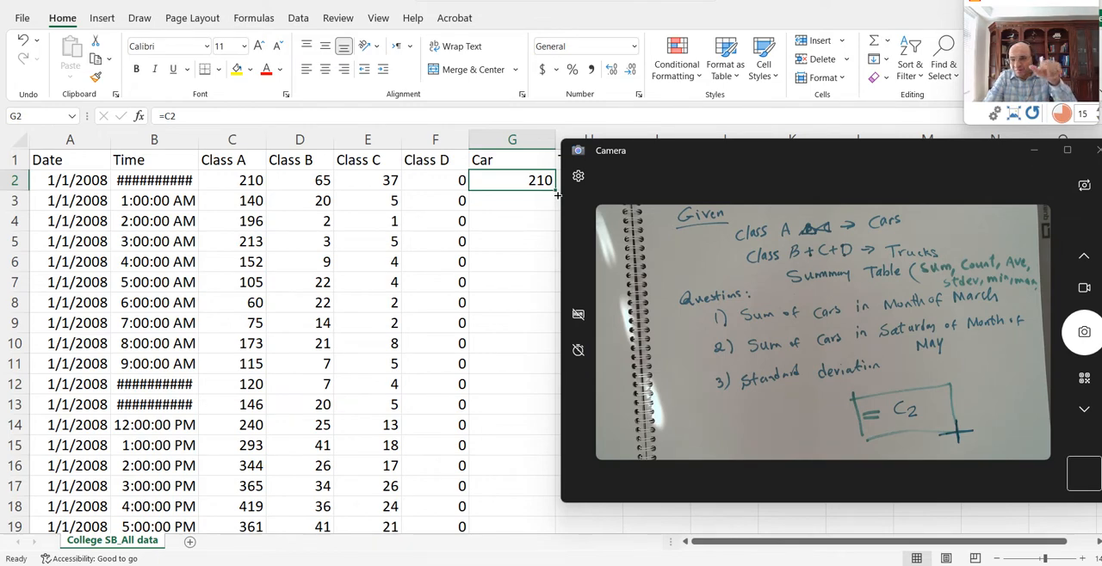
pyautogui.moveTo(557, 196); pyautogui.dragTo(478, 565)
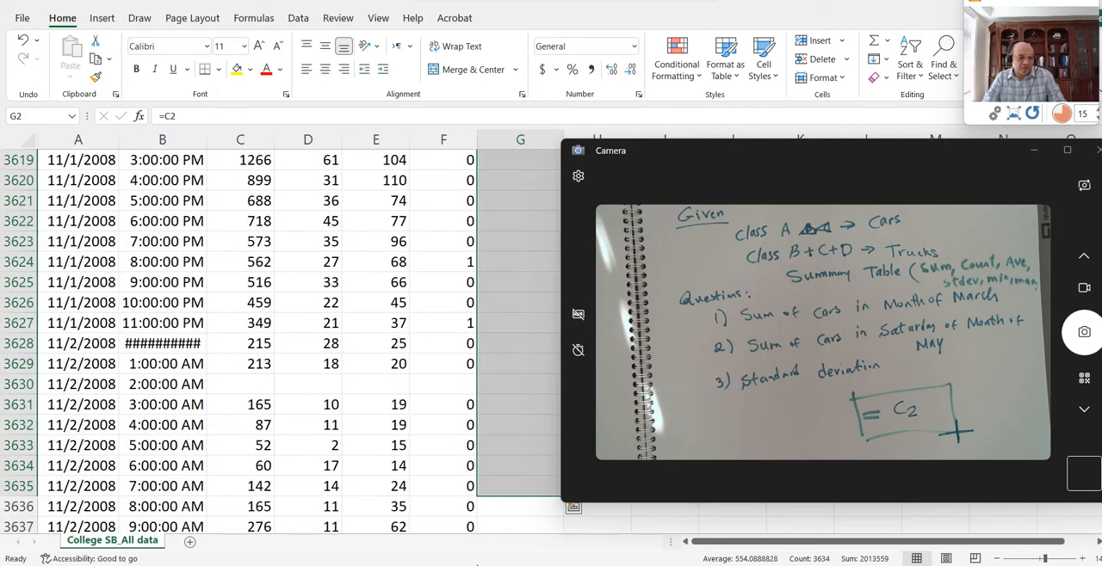
pyautogui.hotkey('ctrl', 'z')
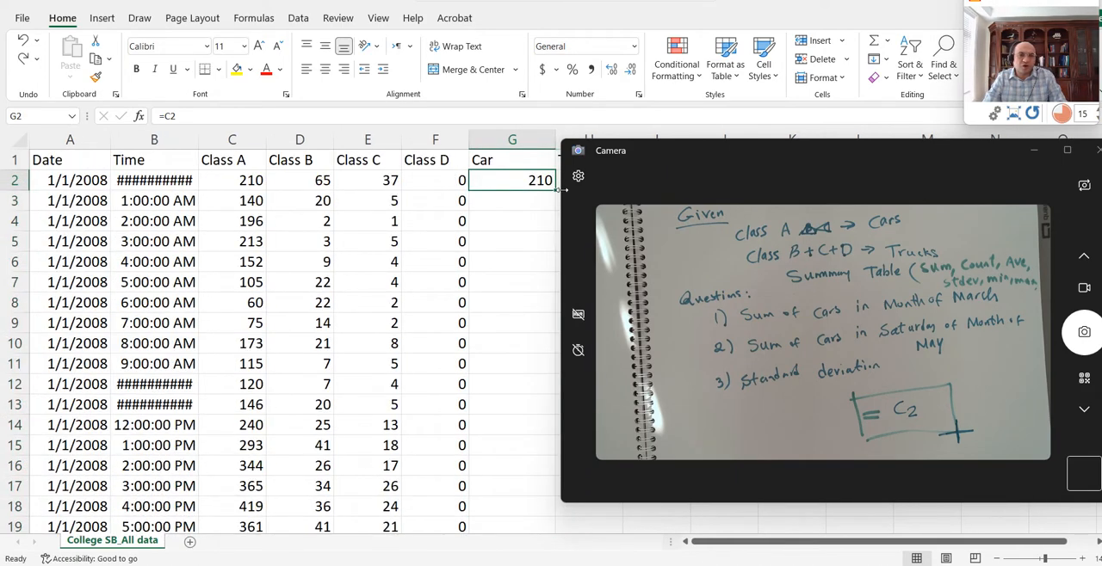
# - Fill the Car formula from G2 down the whole column, to the last data row
pyautogui.doubleClick(559, 197)
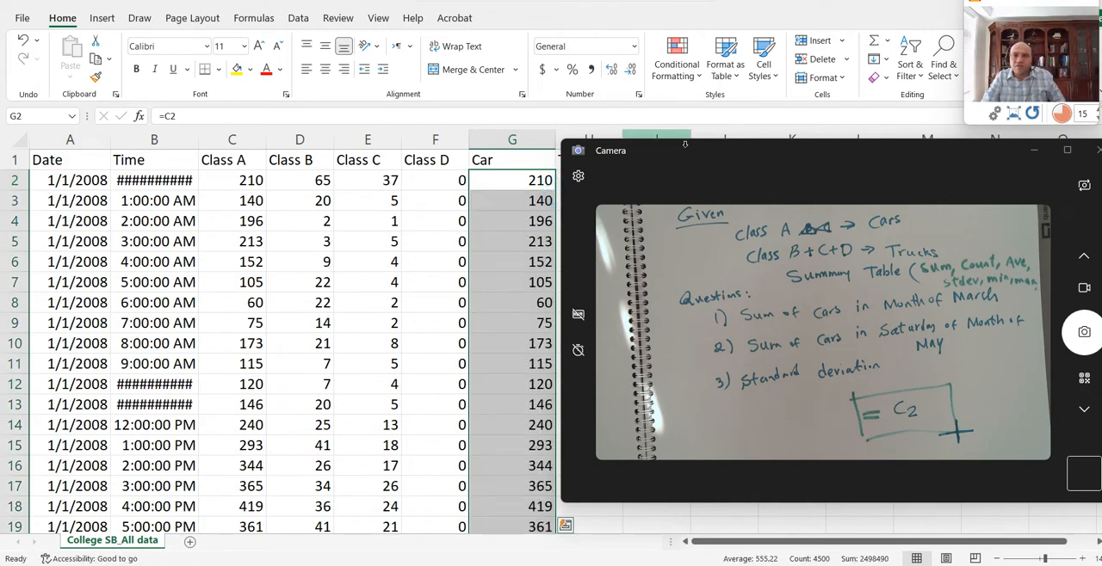
pyautogui.scroll(-1, 420, 220)
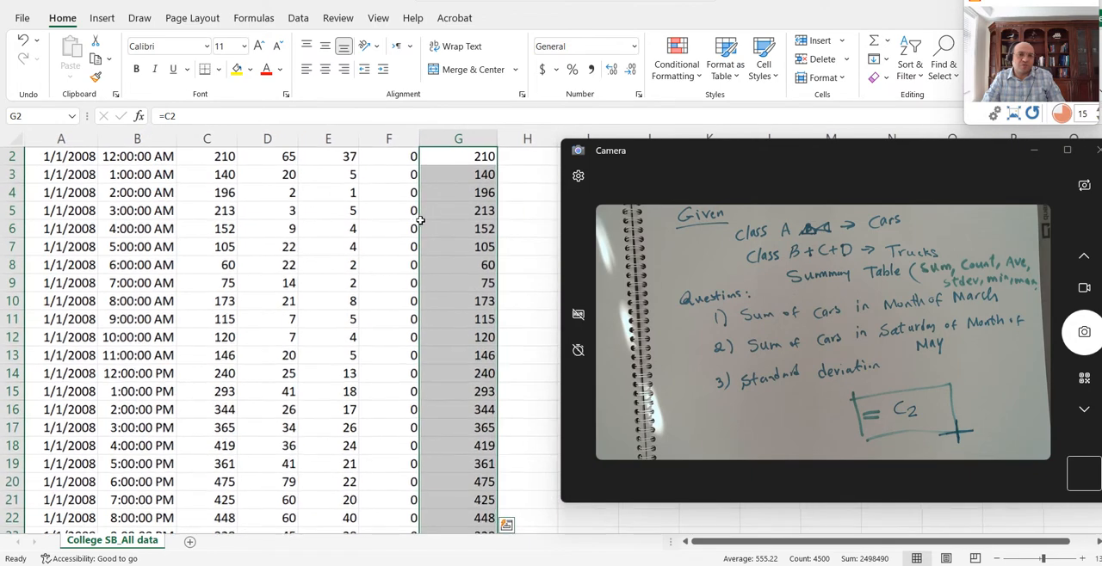
pyautogui.scroll(1, 443, 184)
# - Enter the formula =E2+F2+G2 in the first Truck cell, H2
pyautogui.click(534, 174)
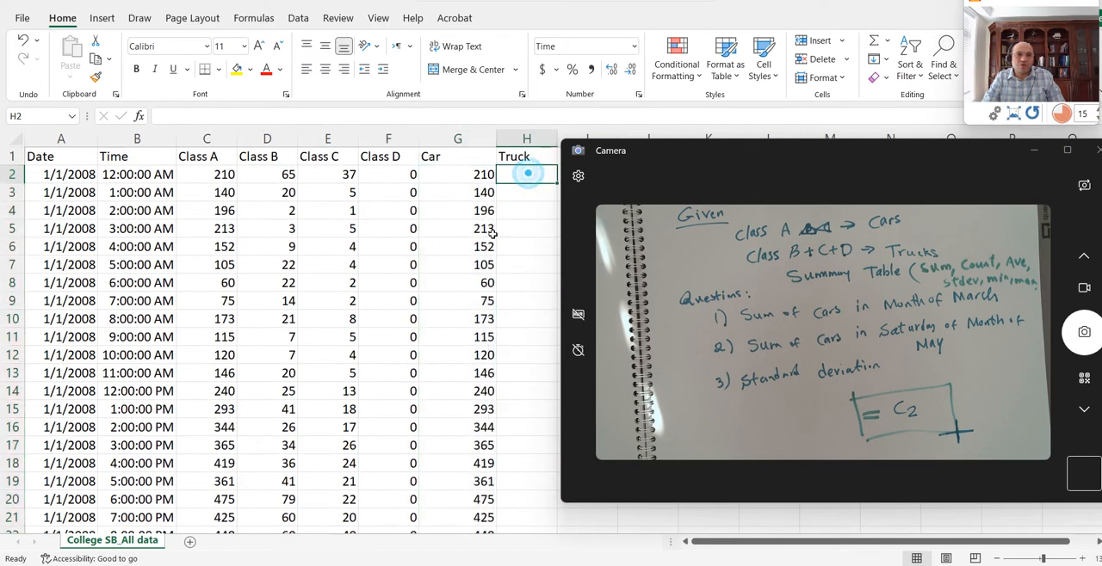
pyautogui.write('=')
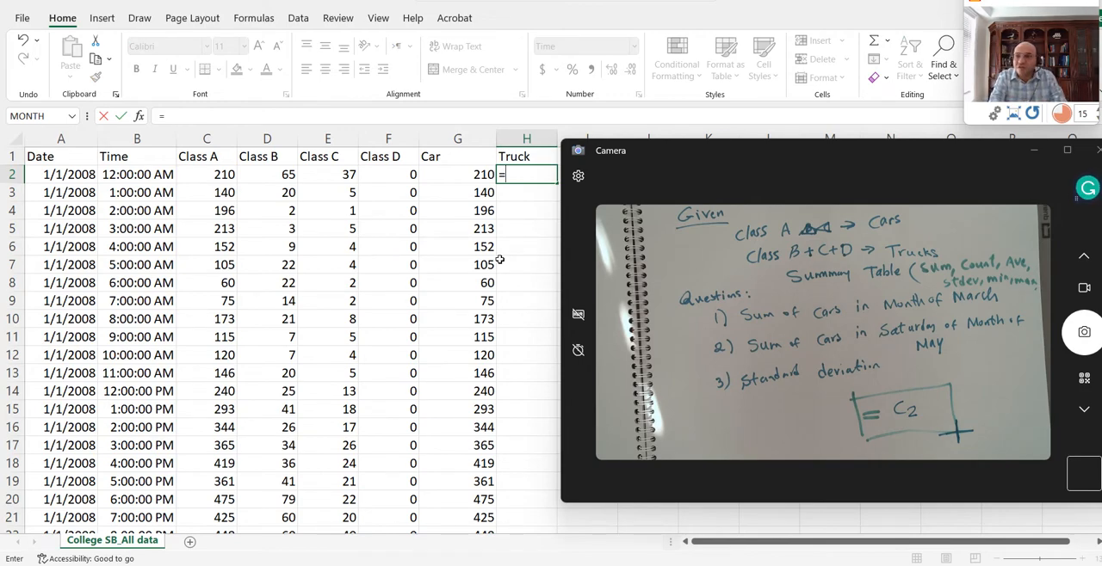
pyautogui.click(341, 176)
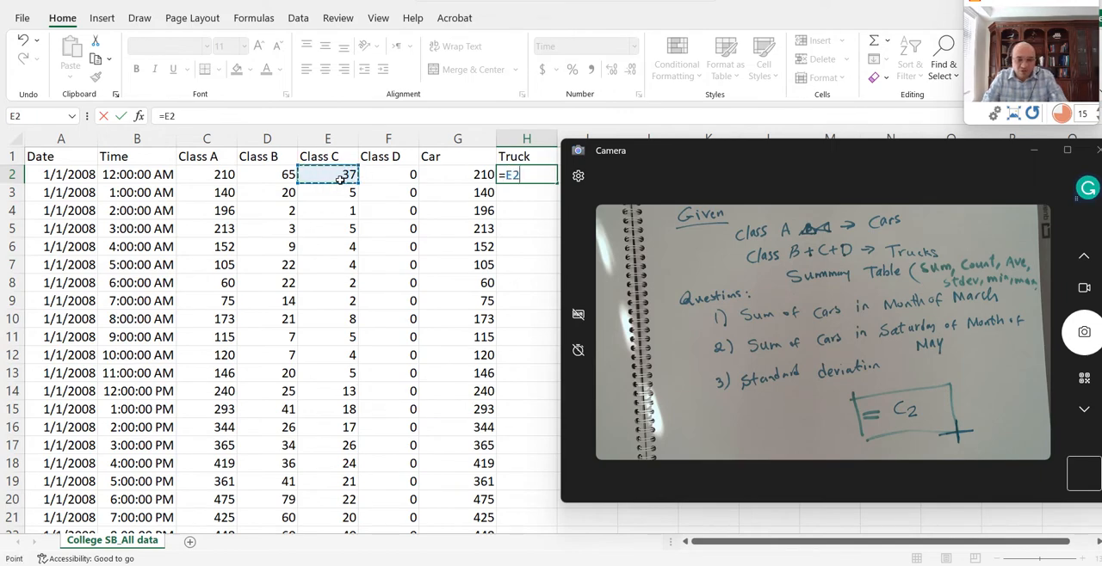
pyautogui.write('+')
pyautogui.click(386, 175)
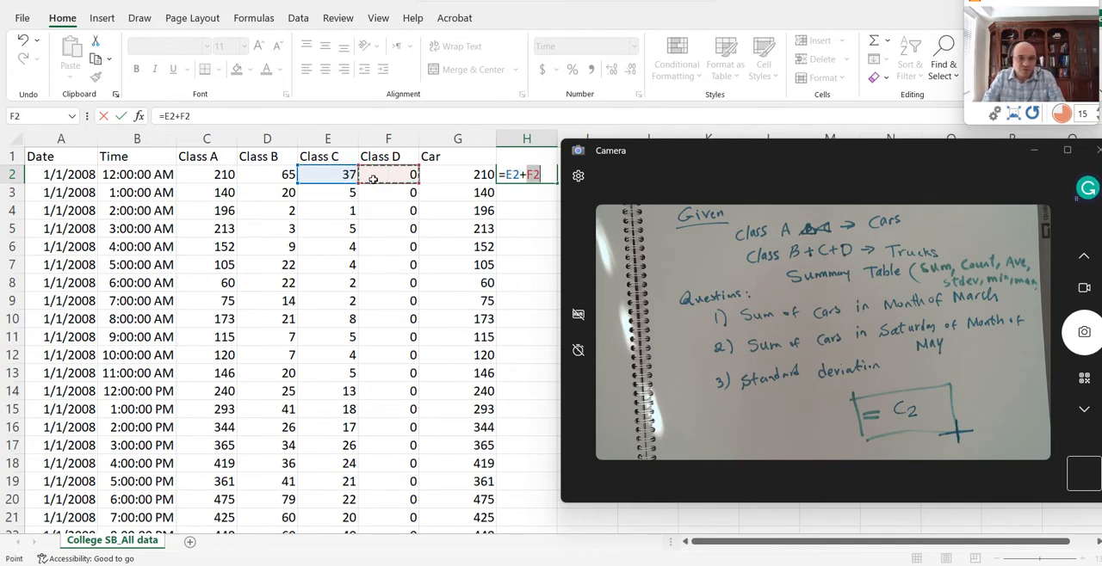
pyautogui.write('+')
pyautogui.click(444, 176)
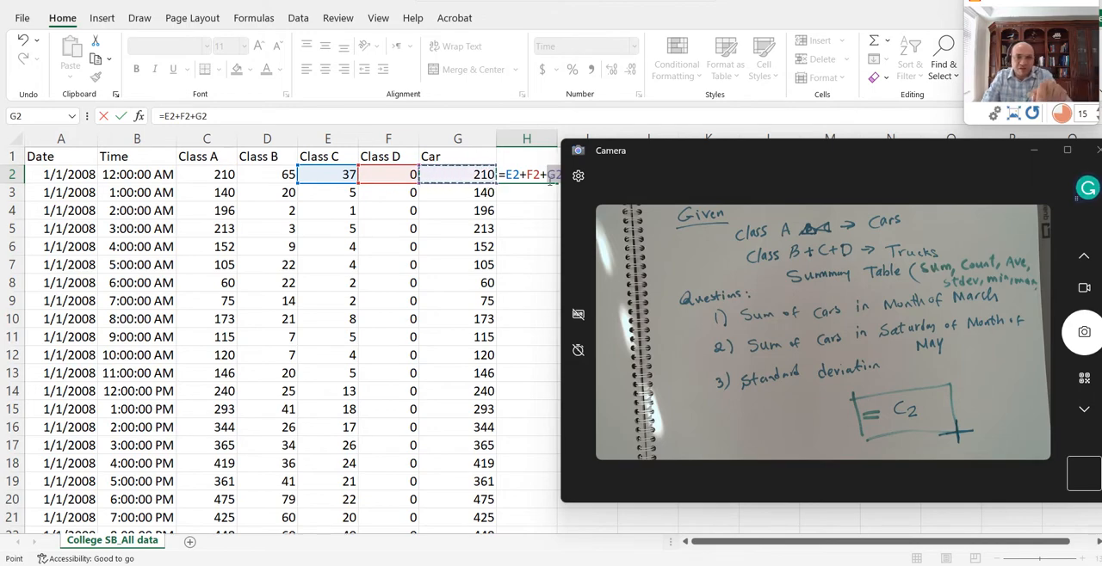
pyautogui.click(552, 177)
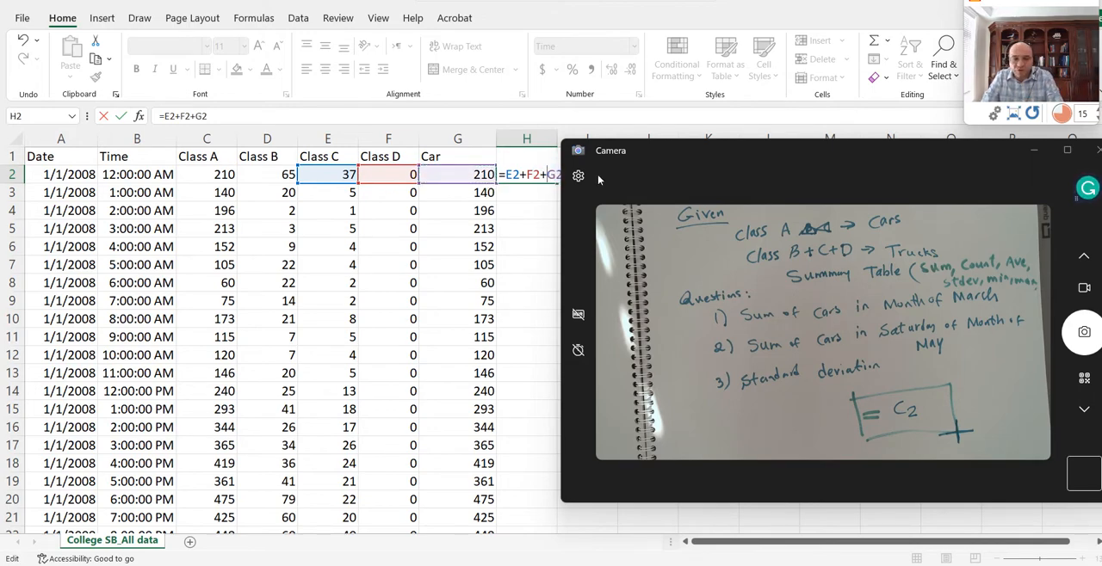
pyautogui.press('Return')
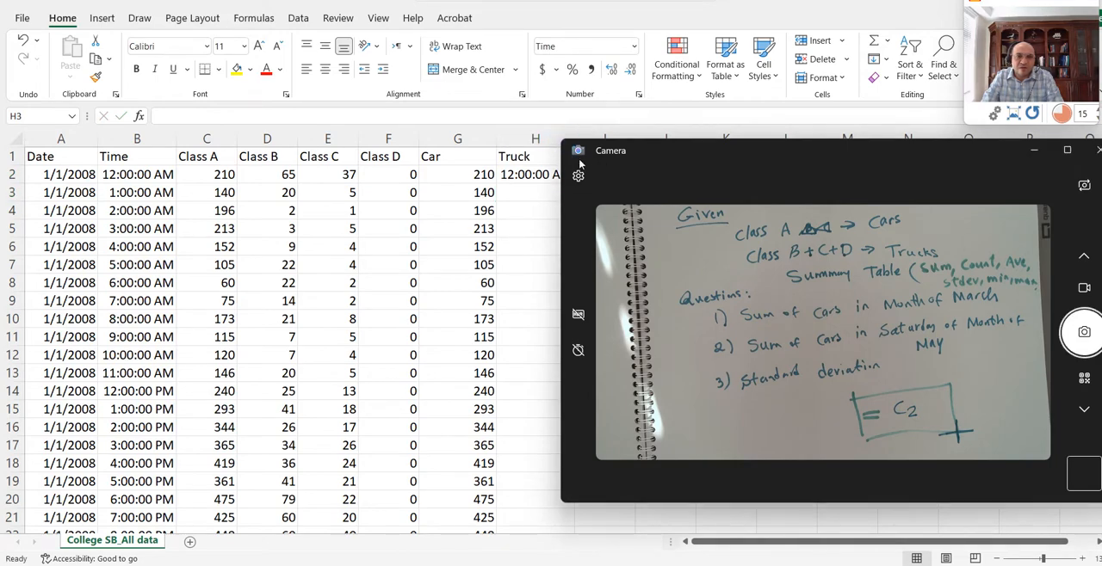
# - Set the number format of H2 to General and fill the Truck formula down to the last data row
pyautogui.moveTo(659, 161); pyautogui.dragTo(695, 167)
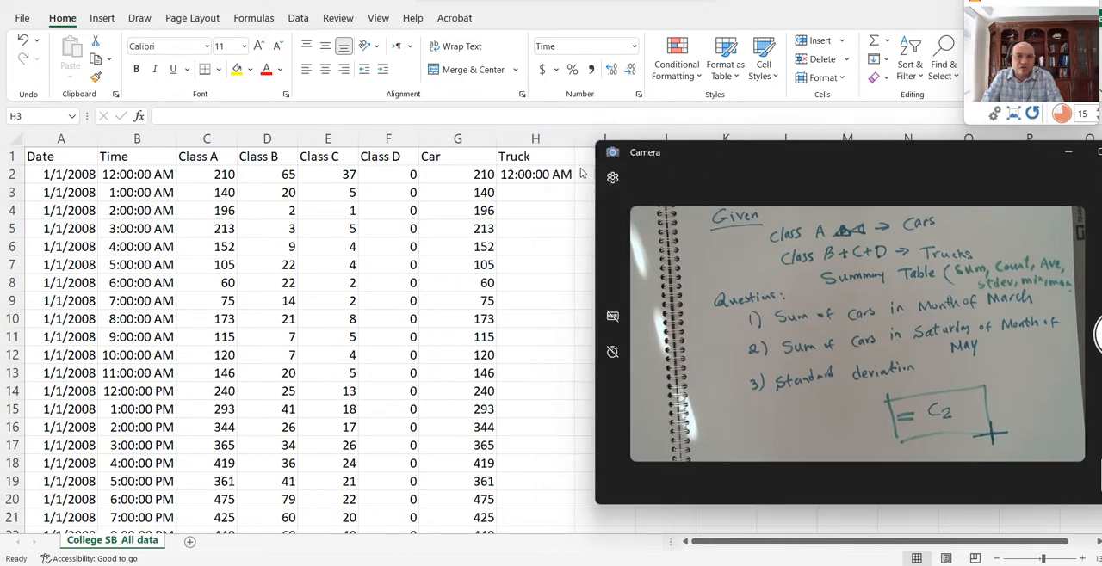
pyautogui.click(551, 176)
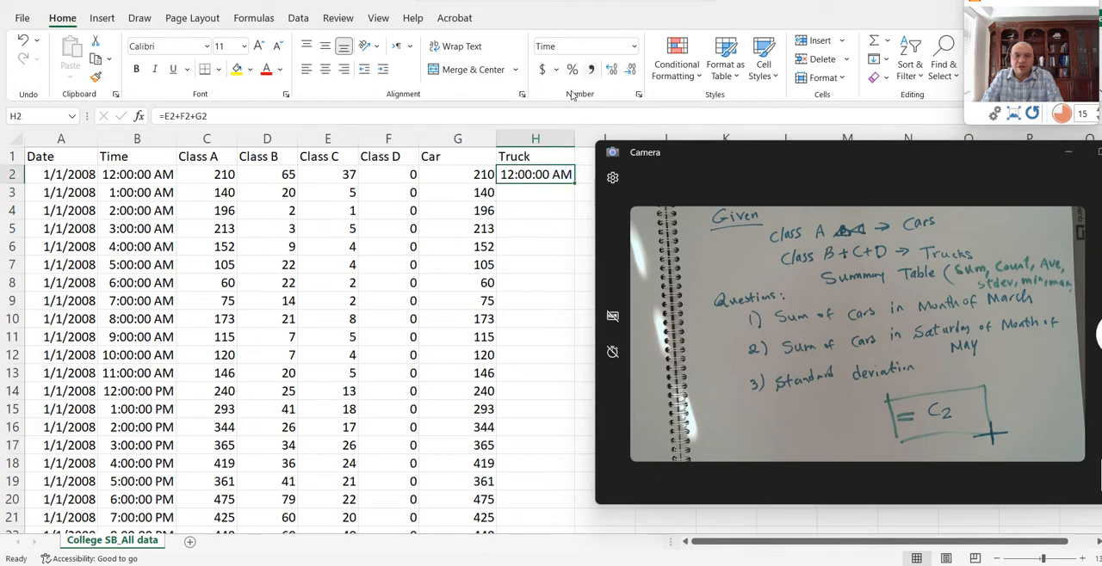
pyautogui.click(634, 46)
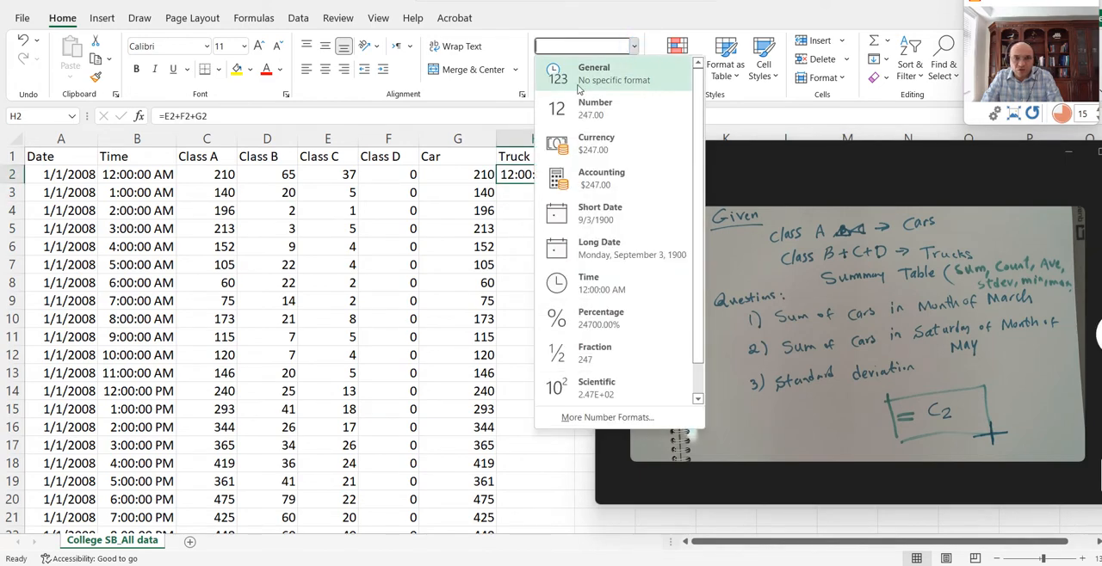
pyautogui.click(582, 77)
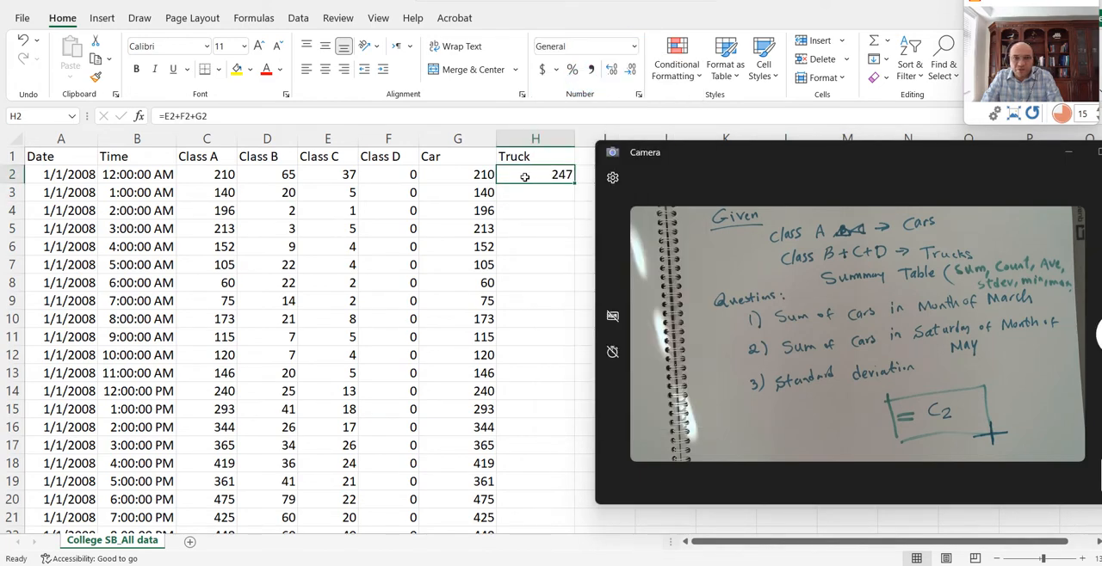
pyautogui.doubleClick(575, 183)
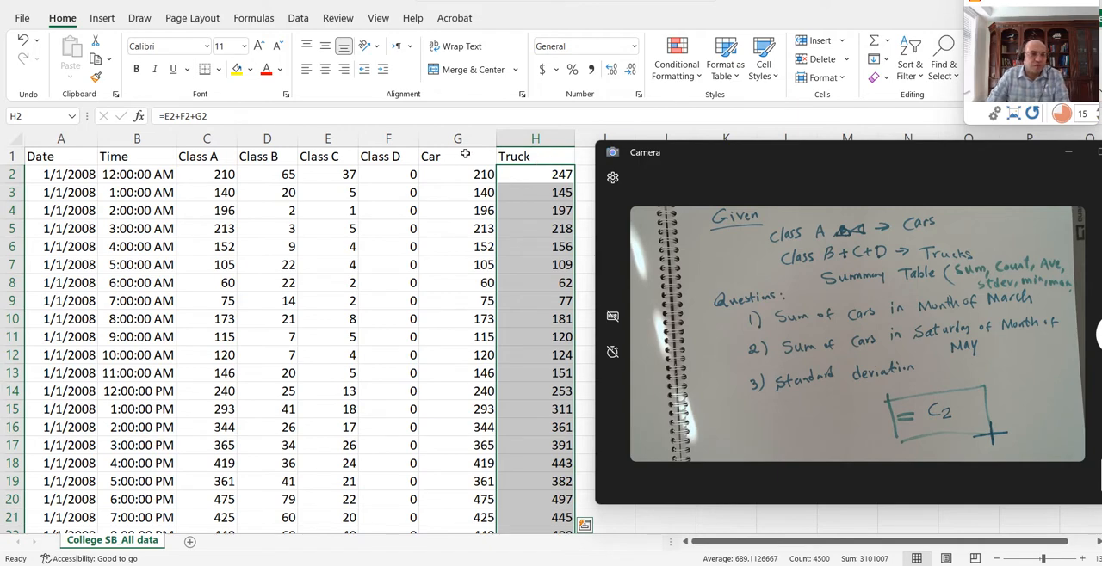
# - Select the Car and Truck headers and move the Camera window aside to uncover the empty columns I and J
pyautogui.moveTo(523, 156); pyautogui.dragTo(487, 161)
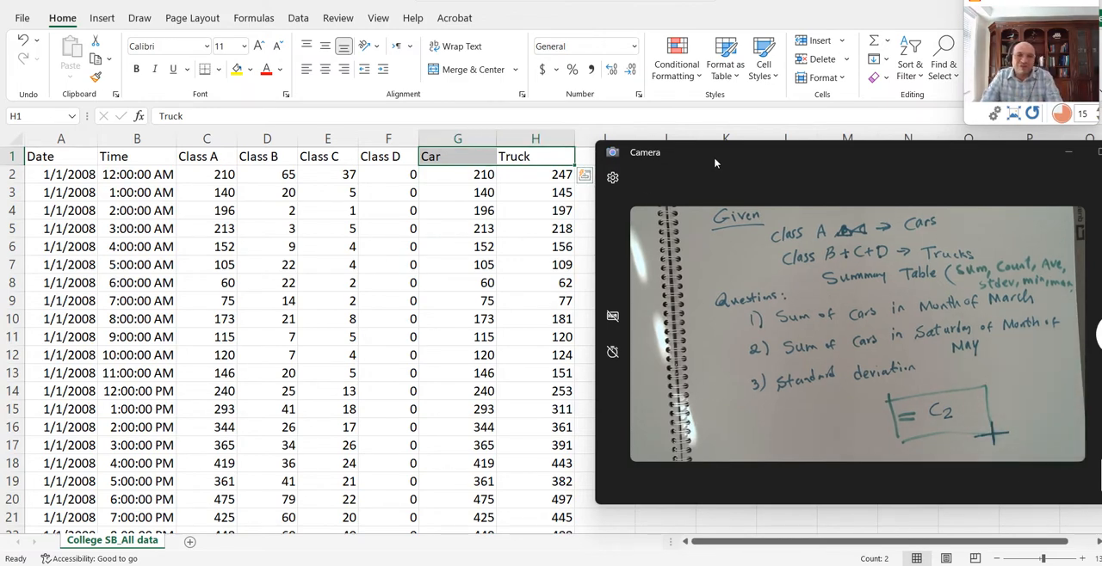
pyautogui.moveTo(714, 164); pyautogui.dragTo(832, 154)
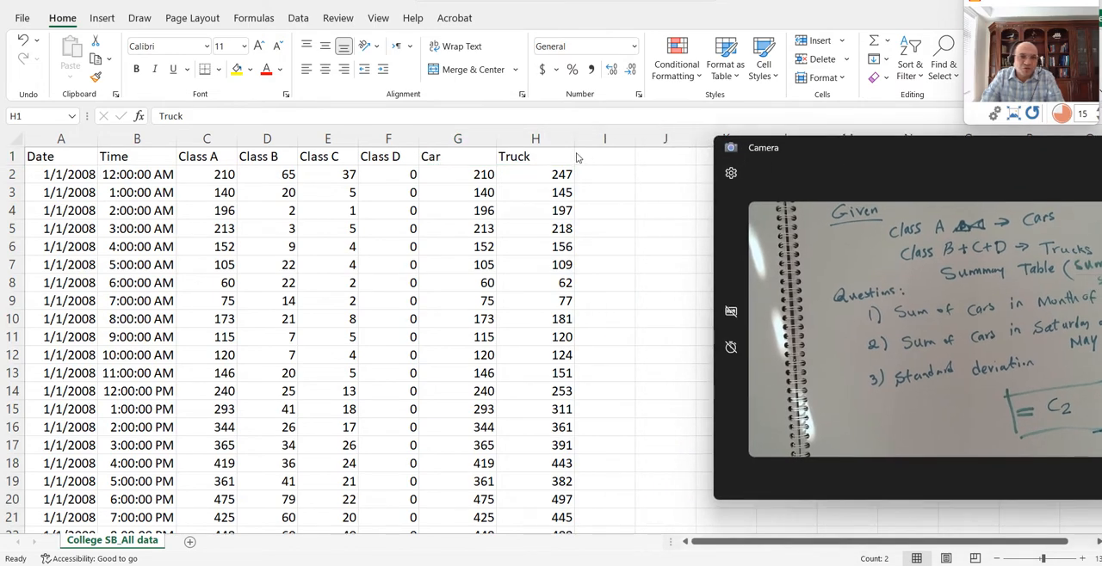
# - Add the column headers Month in I1 and Day of week in J1
pyautogui.click(63, 164)
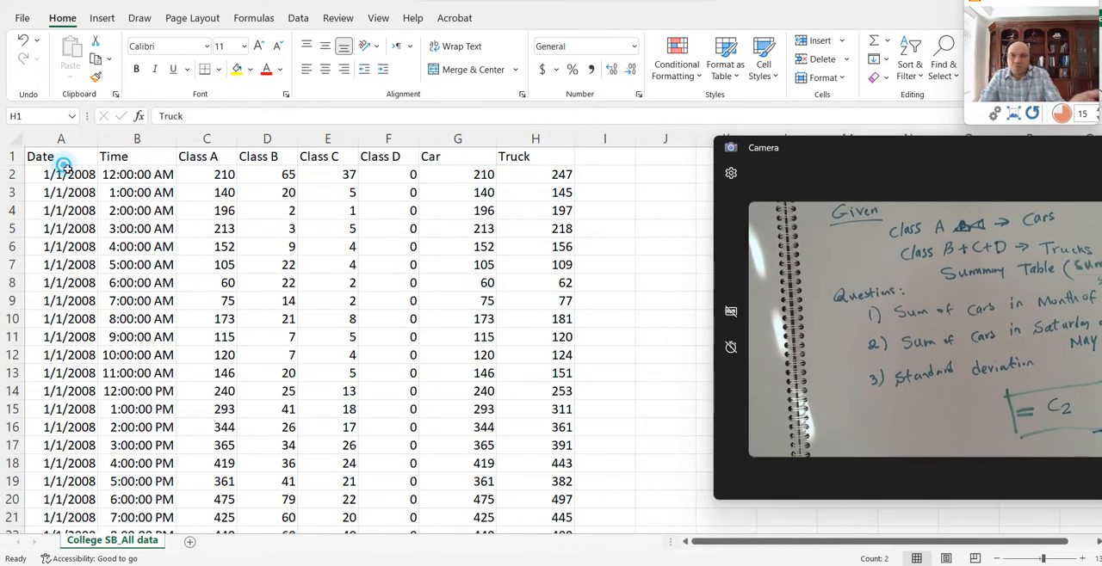
pyautogui.click(58, 161)
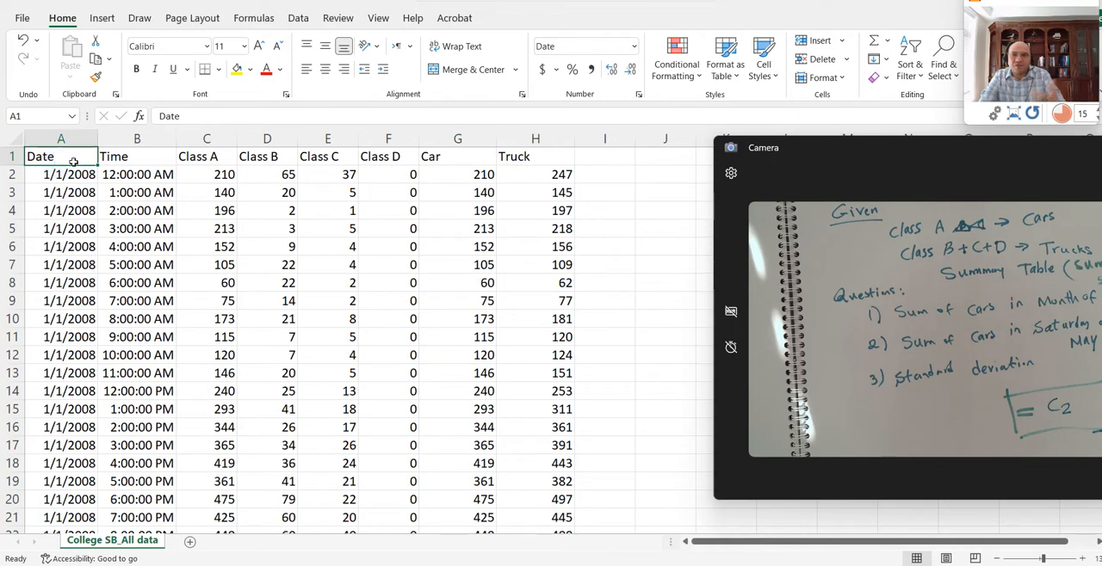
pyautogui.click(600, 161)
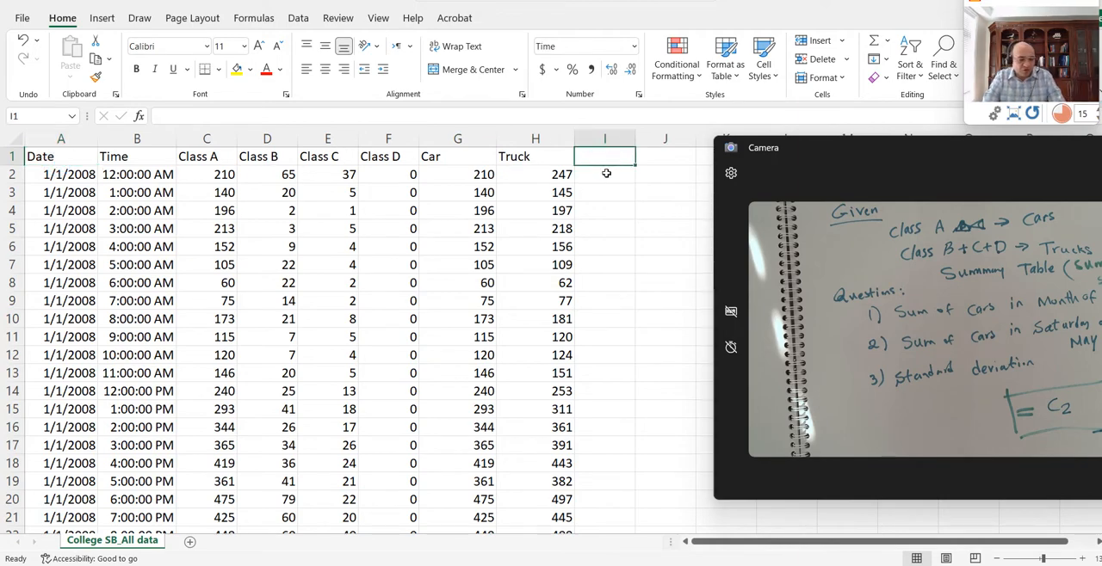
pyautogui.write('Month')
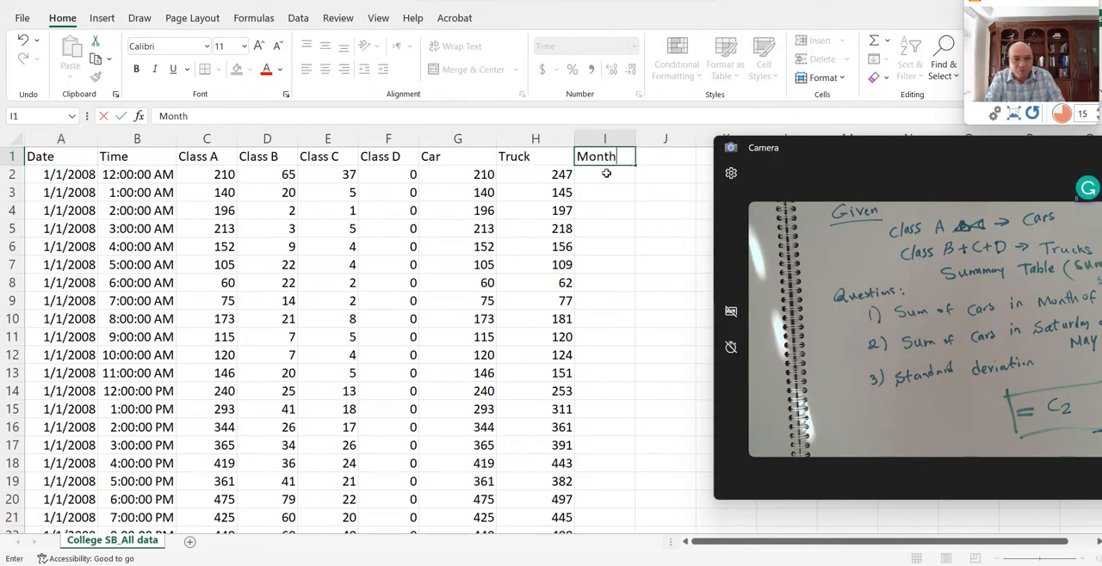
pyautogui.press('Tab')
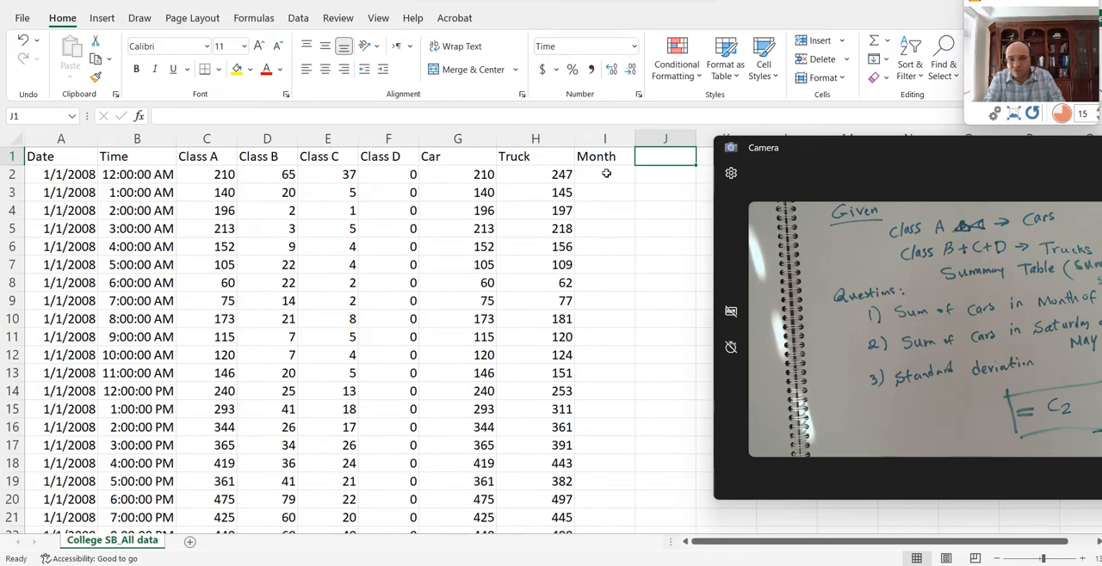
pyautogui.write('Day of w')
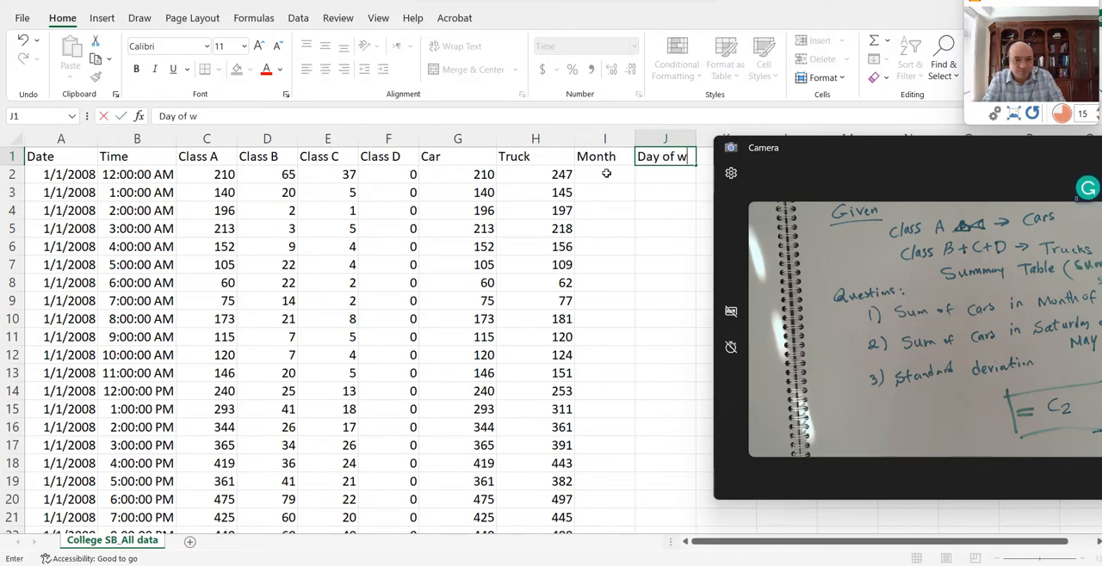
pyautogui.write('eek')
pyautogui.press('Return')
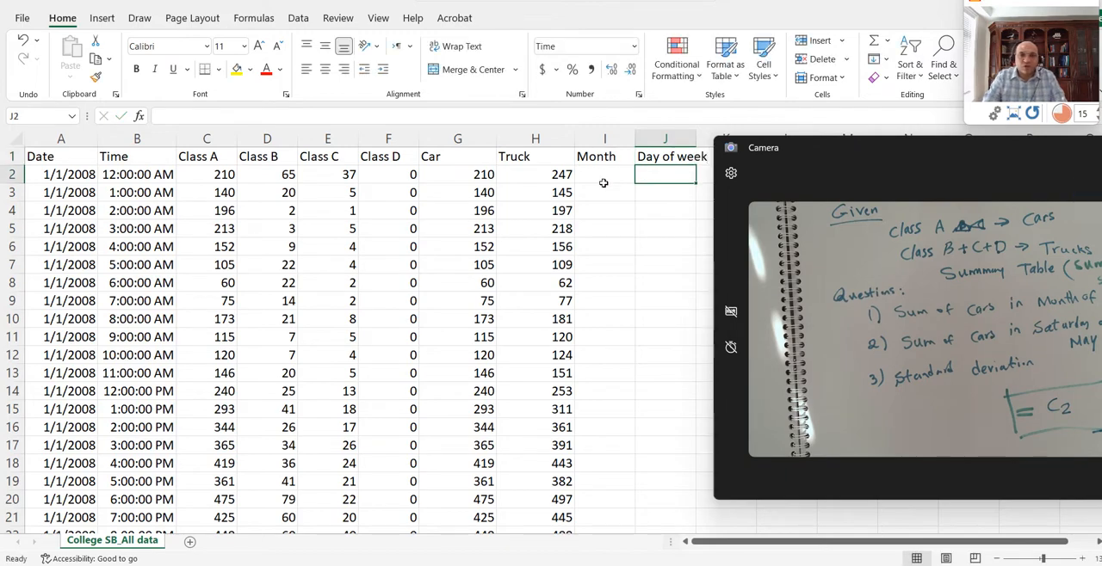
# - Insert the MONTH function in the first Month cell, I2, with the date in A2 as its serial number
pyautogui.click(605, 177)
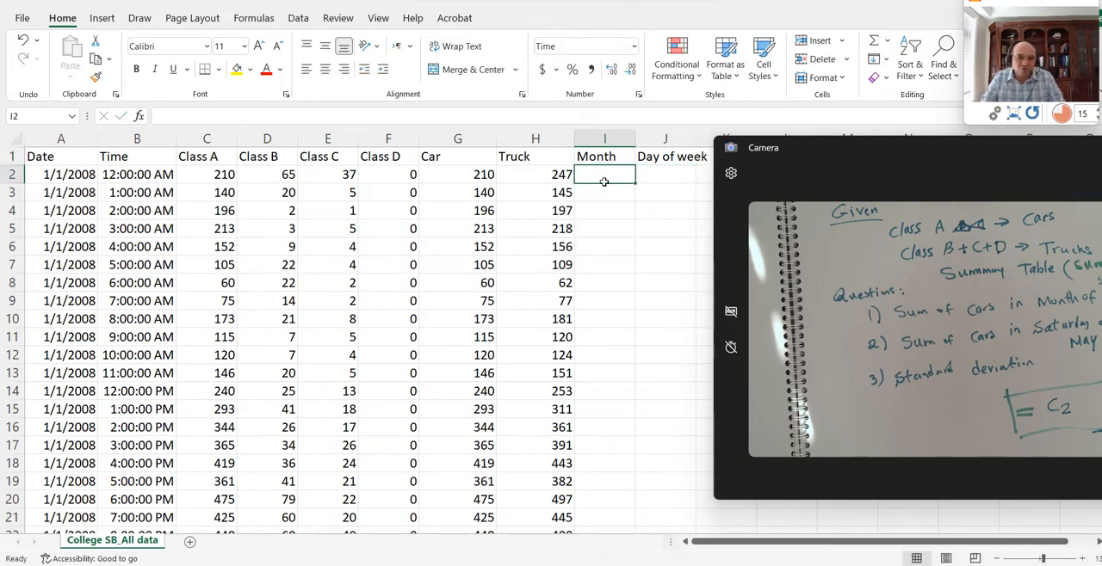
pyautogui.doubleClick(604, 182)
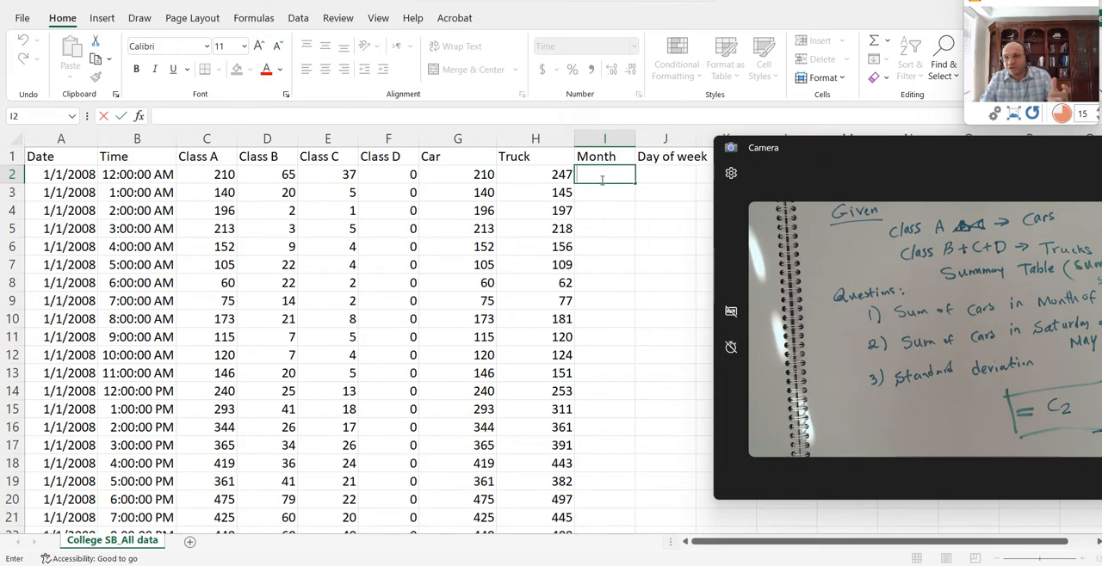
pyautogui.click(214, 17)
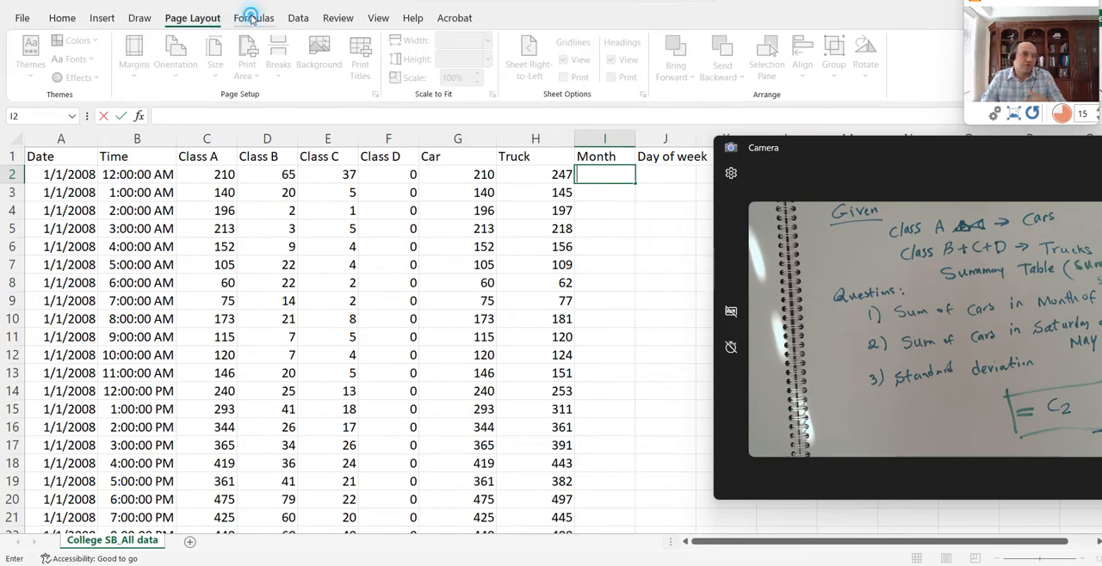
pyautogui.click(253, 17)
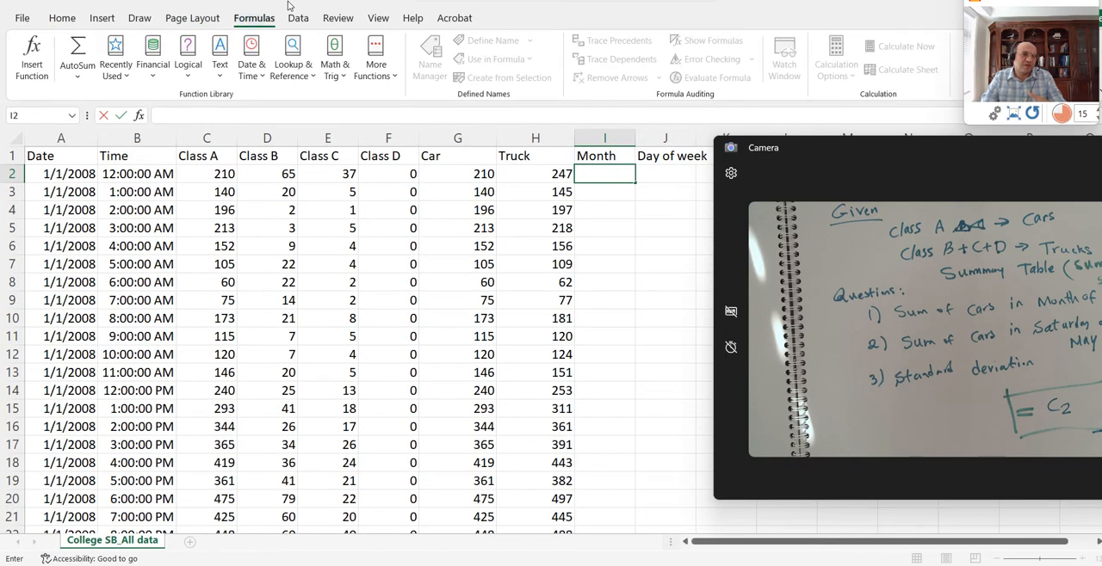
pyautogui.click(260, 67)
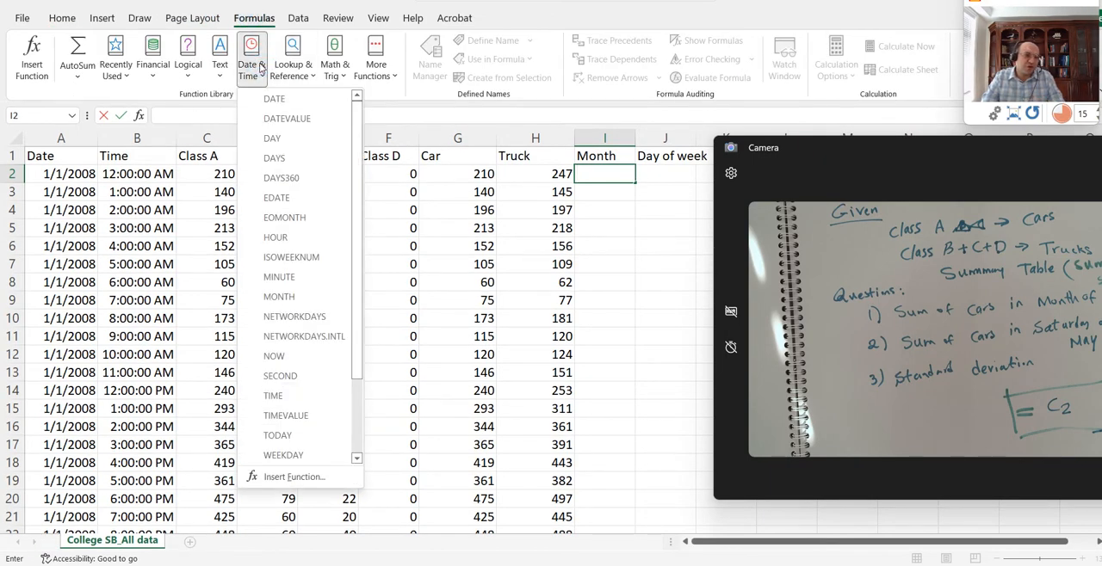
pyautogui.click(280, 298)
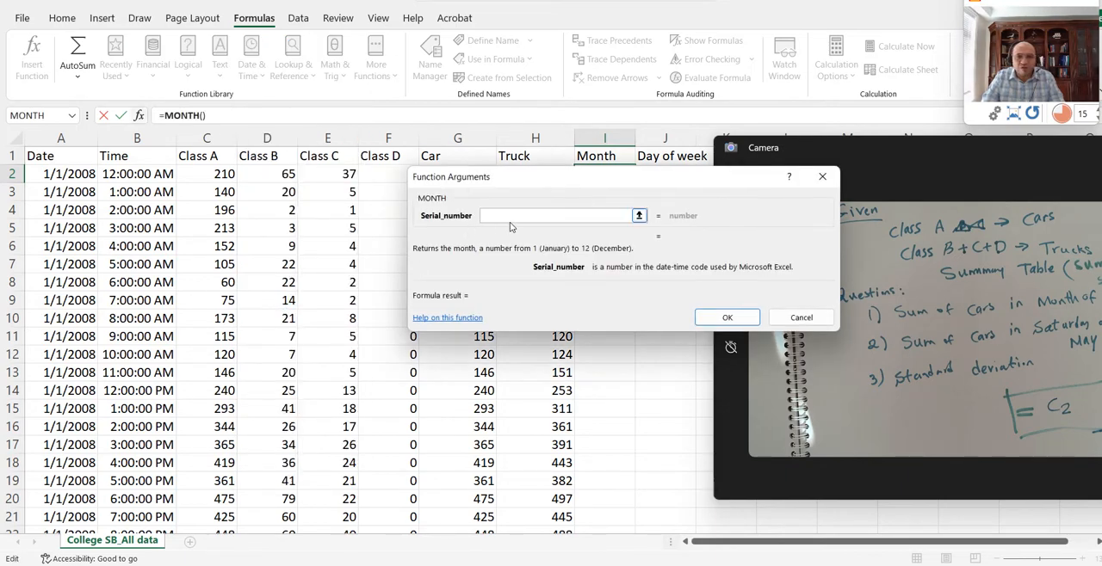
pyautogui.click(77, 178)
pyautogui.click(713, 319)
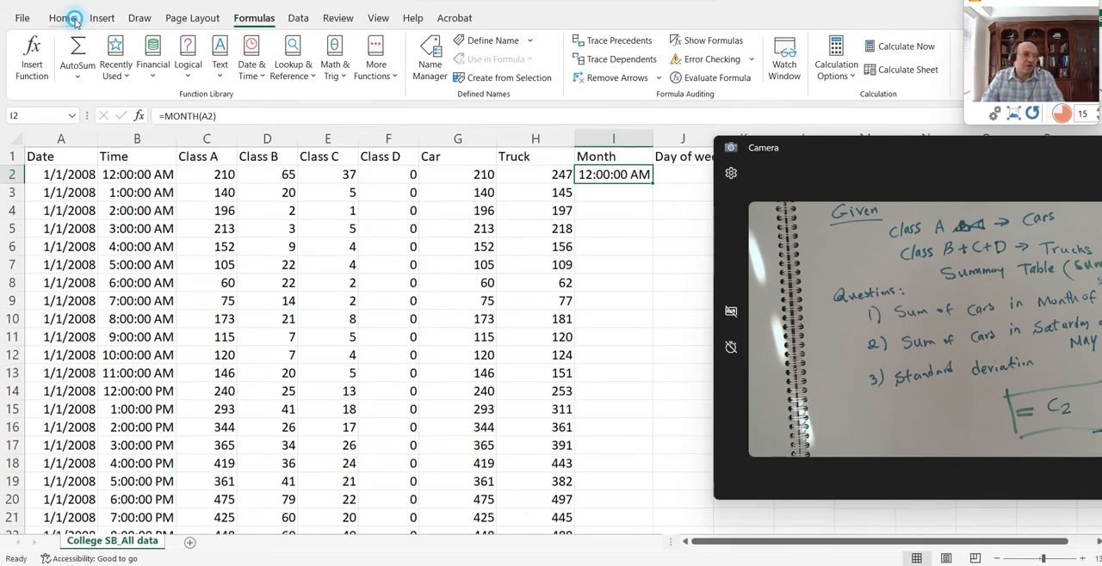
# - Set the number format of I2 to General and fill the MONTH formula down to the last data row
pyautogui.click(63, 18)
pyautogui.click(633, 48)
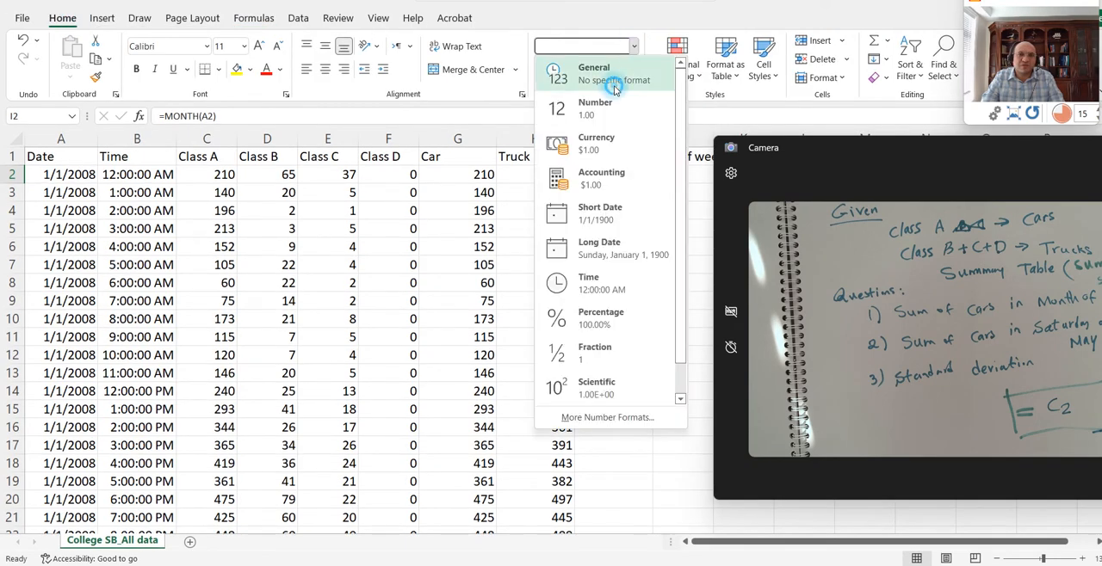
pyautogui.click(603, 69)
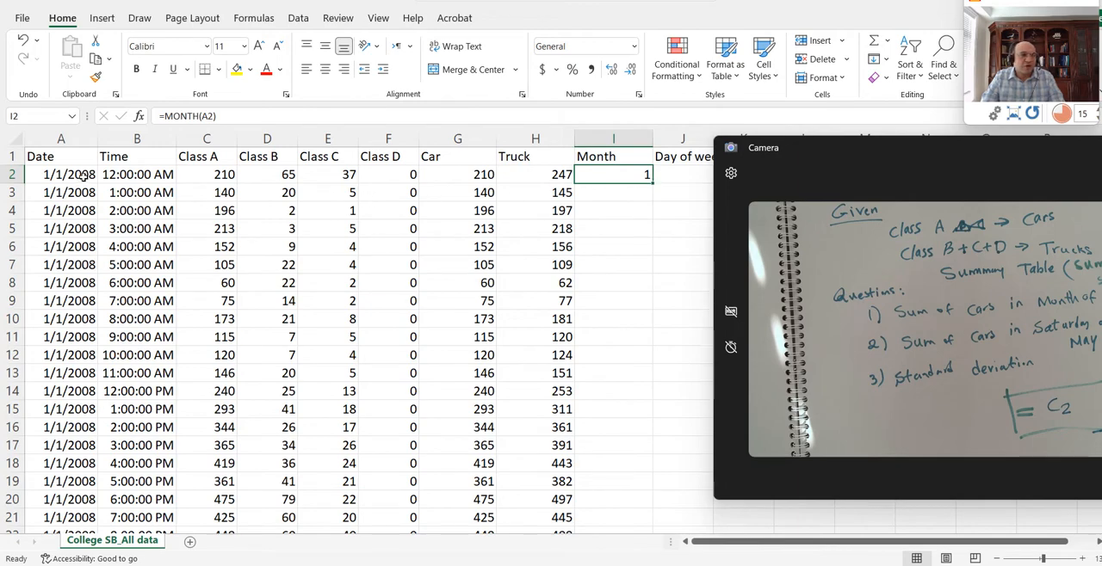
pyautogui.doubleClick(654, 186)
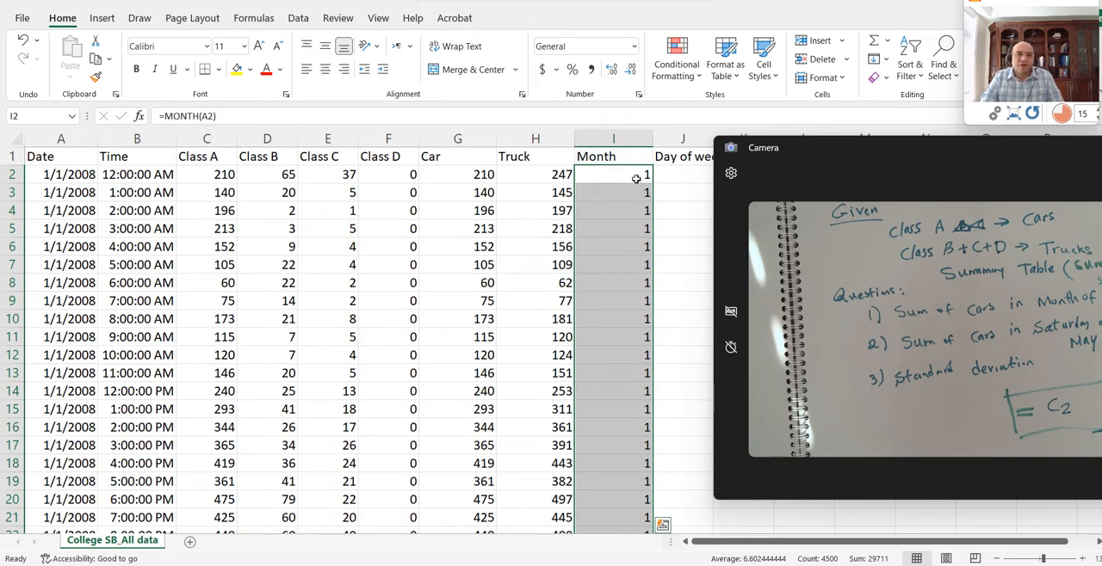
pyautogui.click(635, 178)
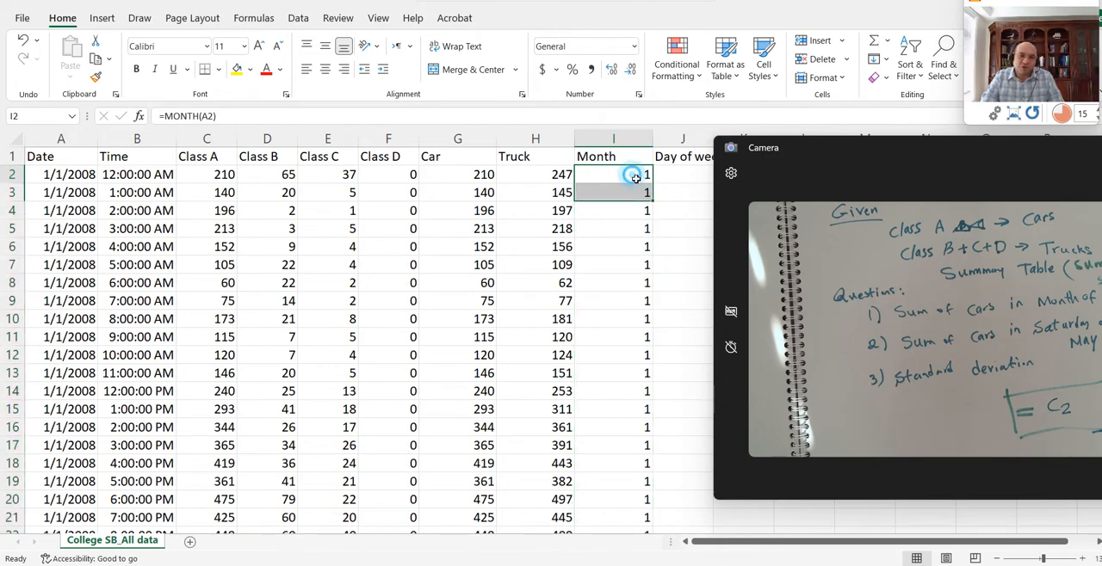
# - Undo the Month column fill and try the formula =TEXT(A2,"MMMM") in I2 to get the month as a name
pyautogui.click(681, 141)
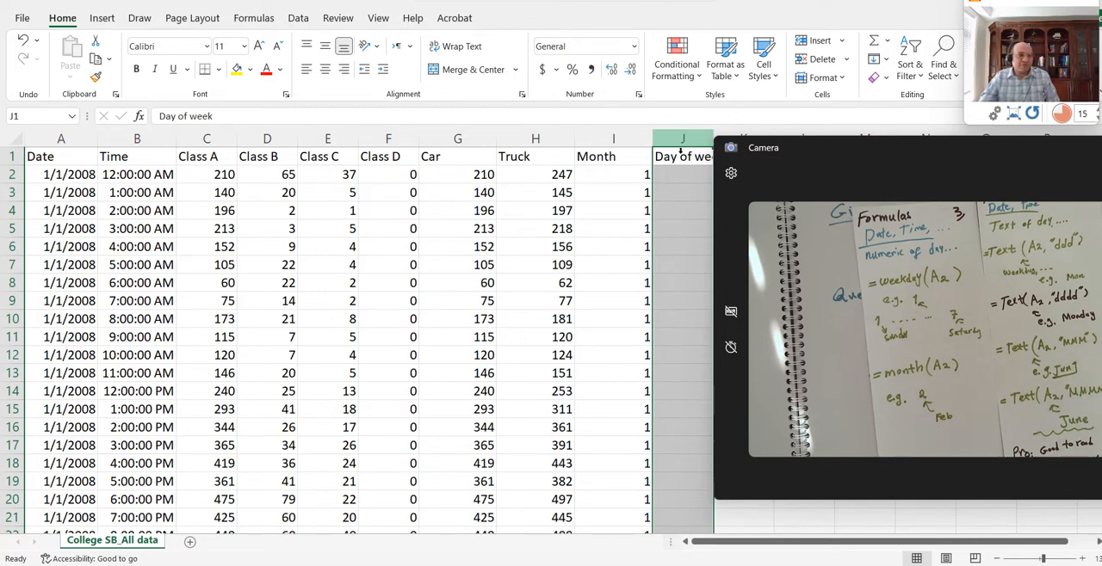
pyautogui.click(473, 215)
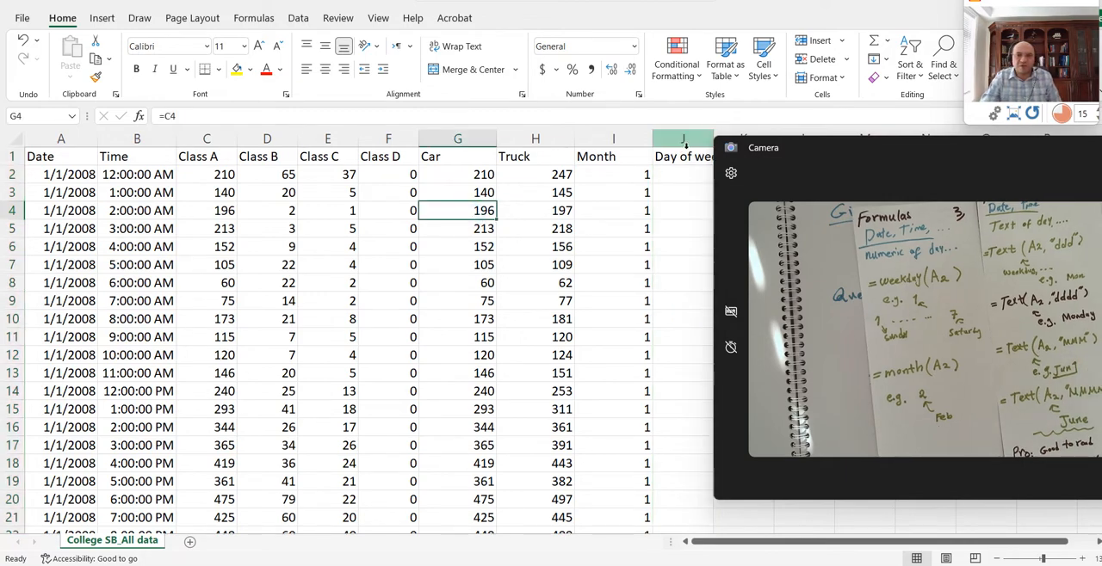
pyautogui.click(626, 178)
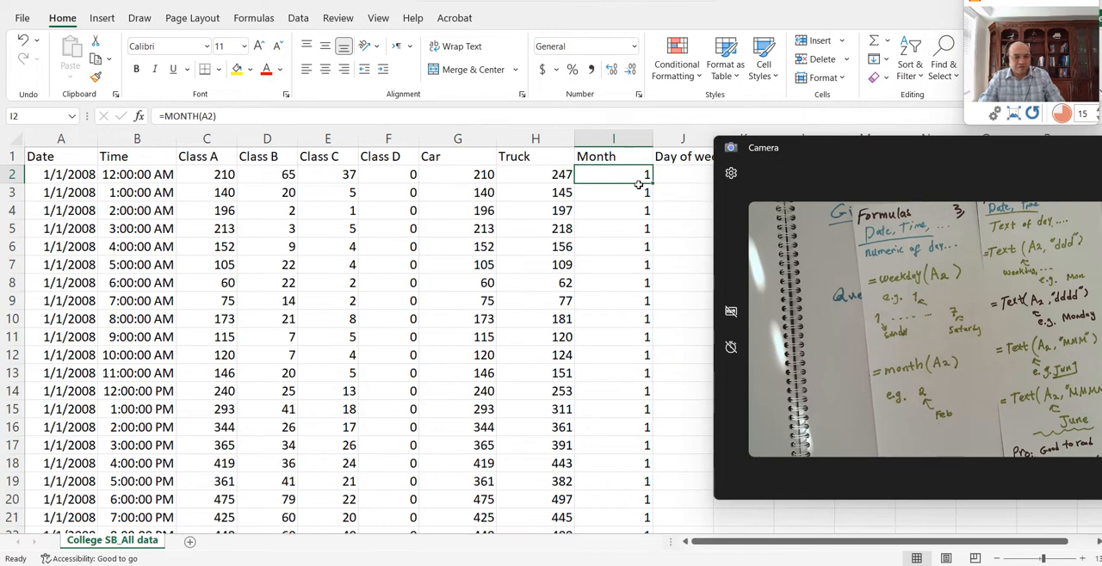
pyautogui.hotkey('ctrl', 'z')
pyautogui.write('=TE')
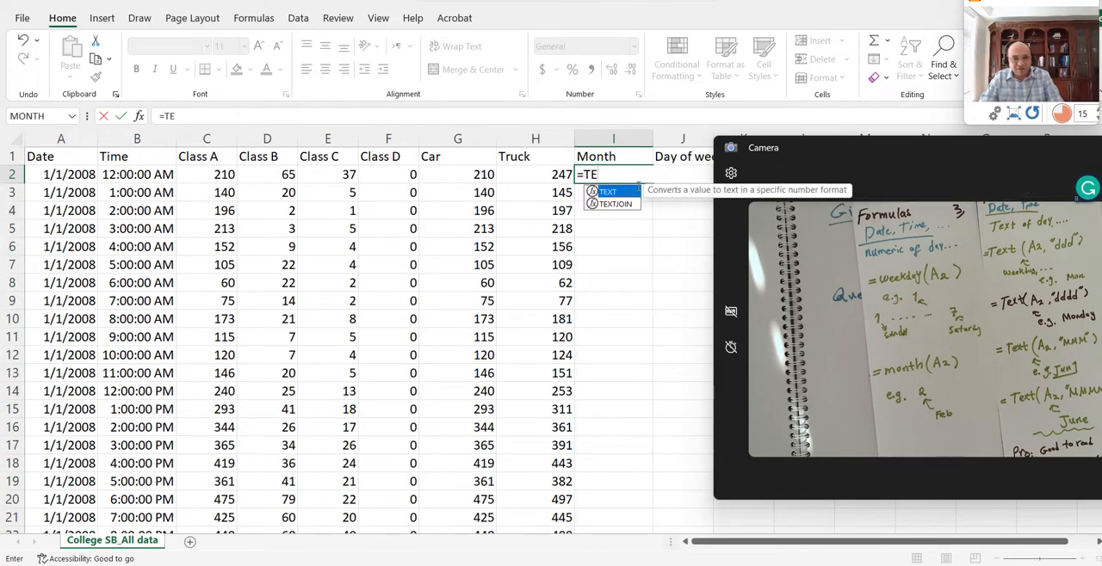
pyautogui.write('XT(')
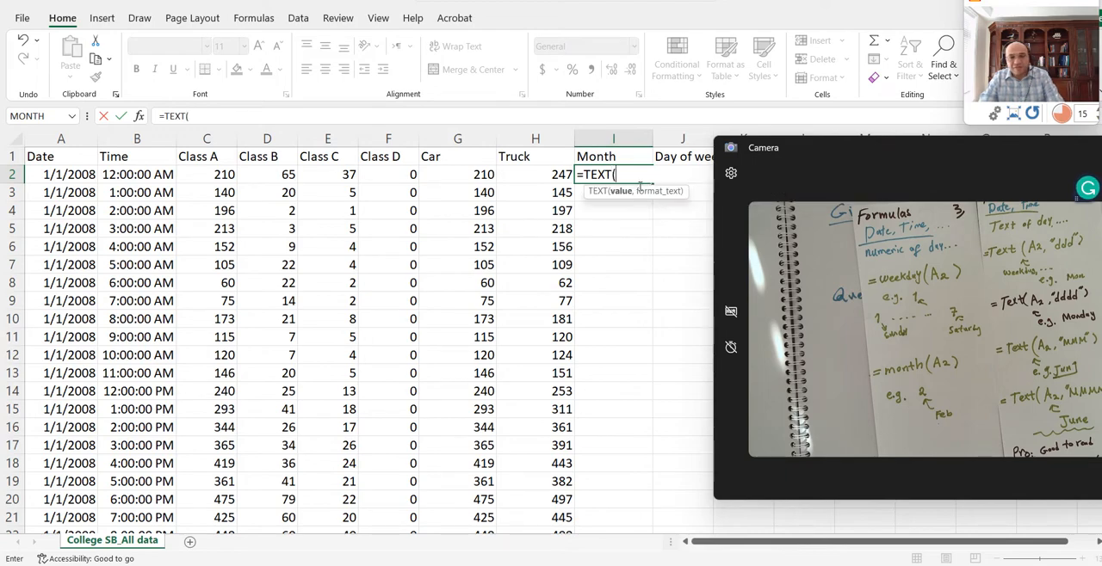
pyautogui.click(91, 176)
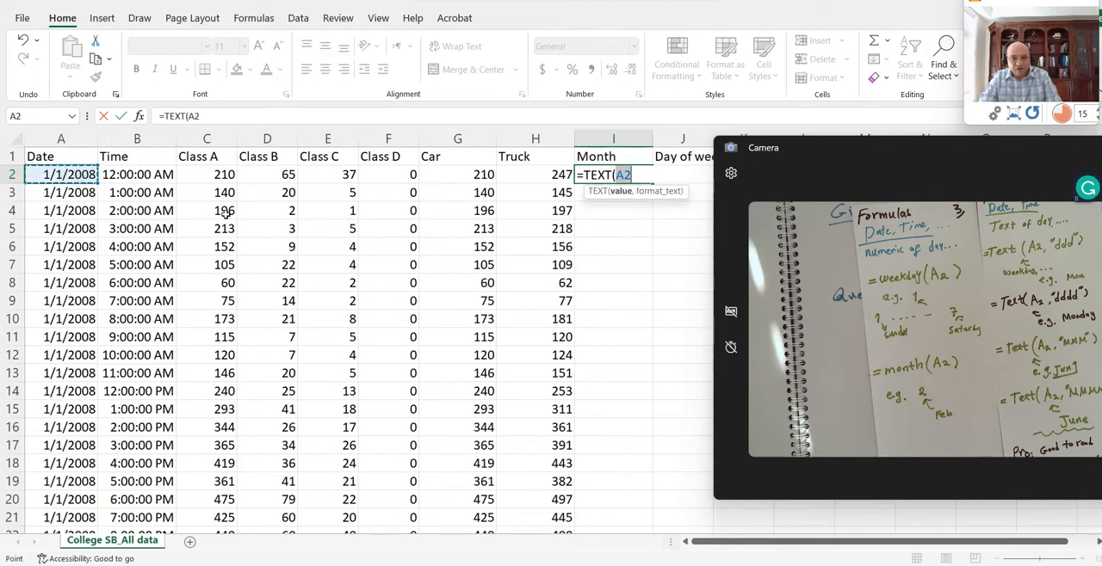
pyautogui.write(',')
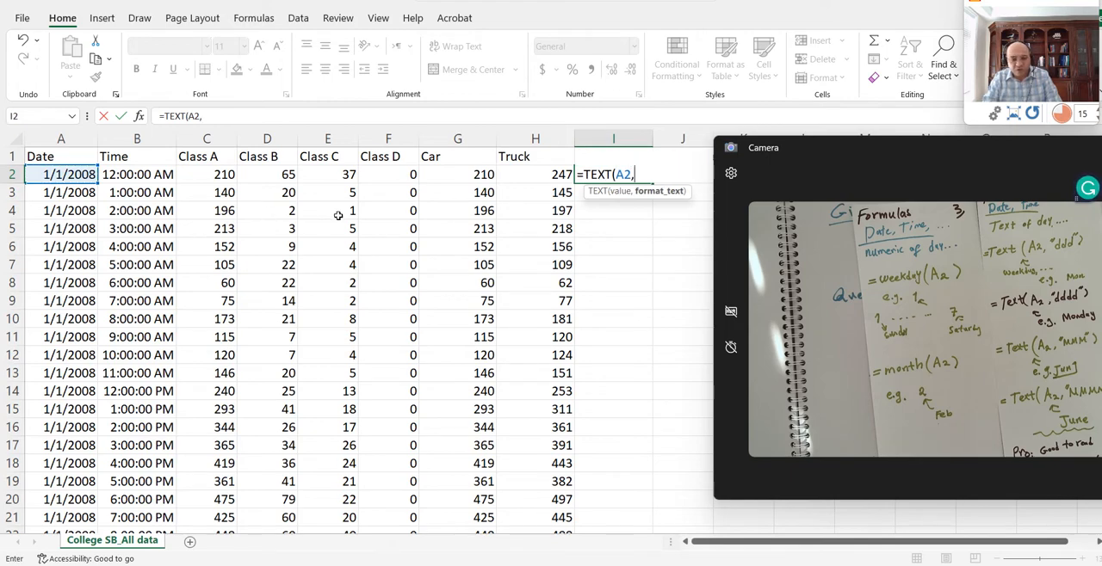
pyautogui.write('"')
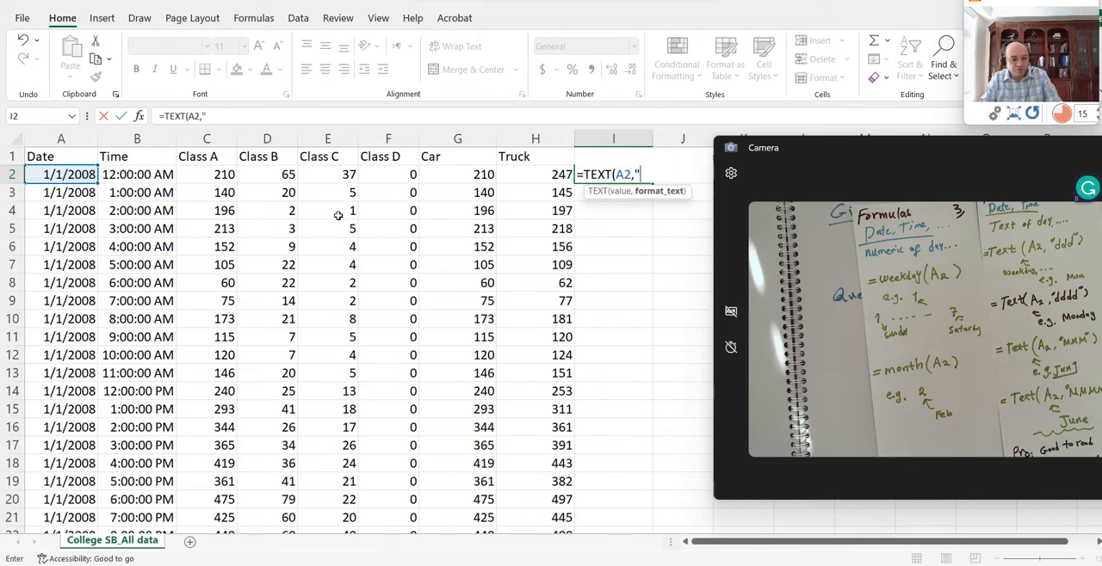
pyautogui.write('MMM')
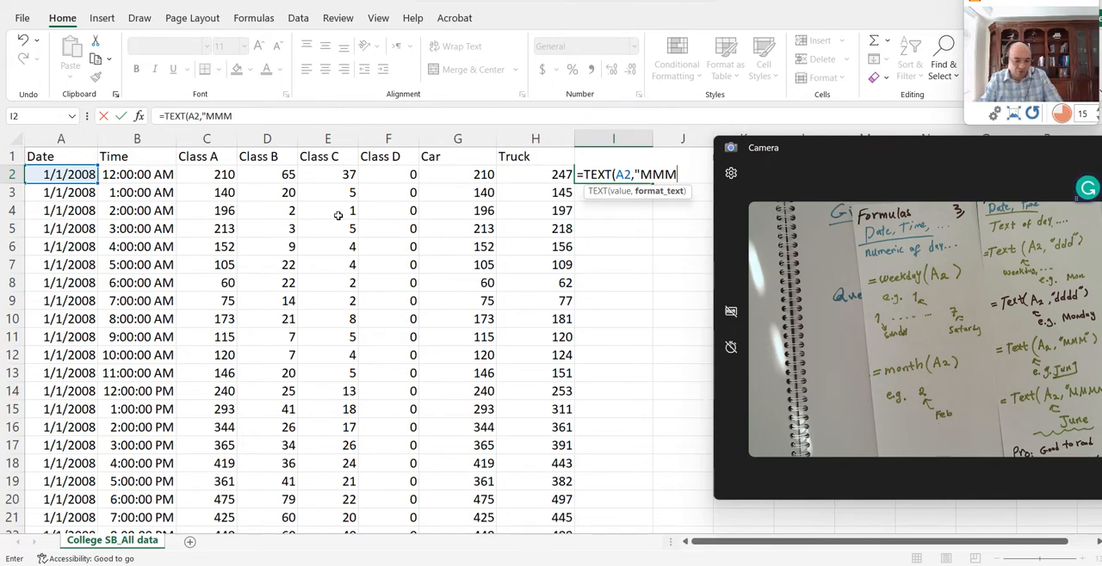
pyautogui.write('M')
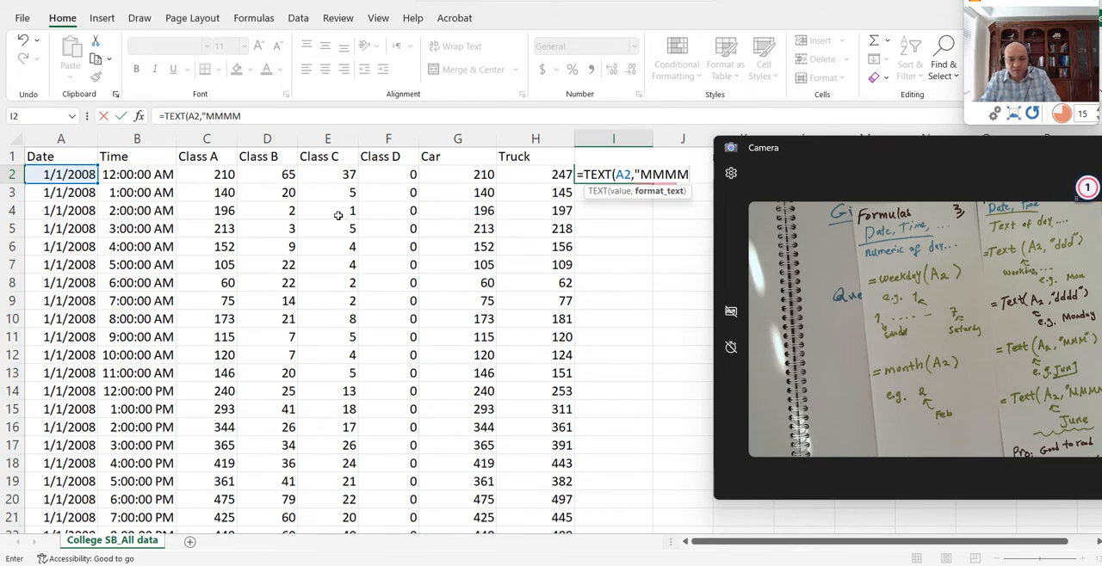
pyautogui.write('")')
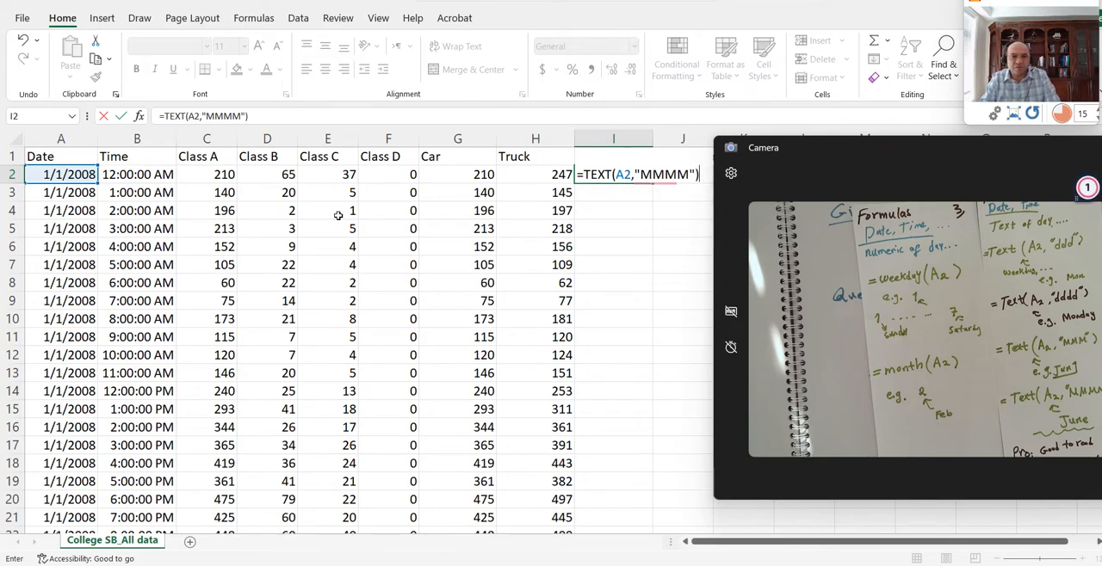
pyautogui.press('Return')
# - Undo the TEXT formula in I2 and fill the MONTH formula down the Month column again
pyautogui.click(585, 181)
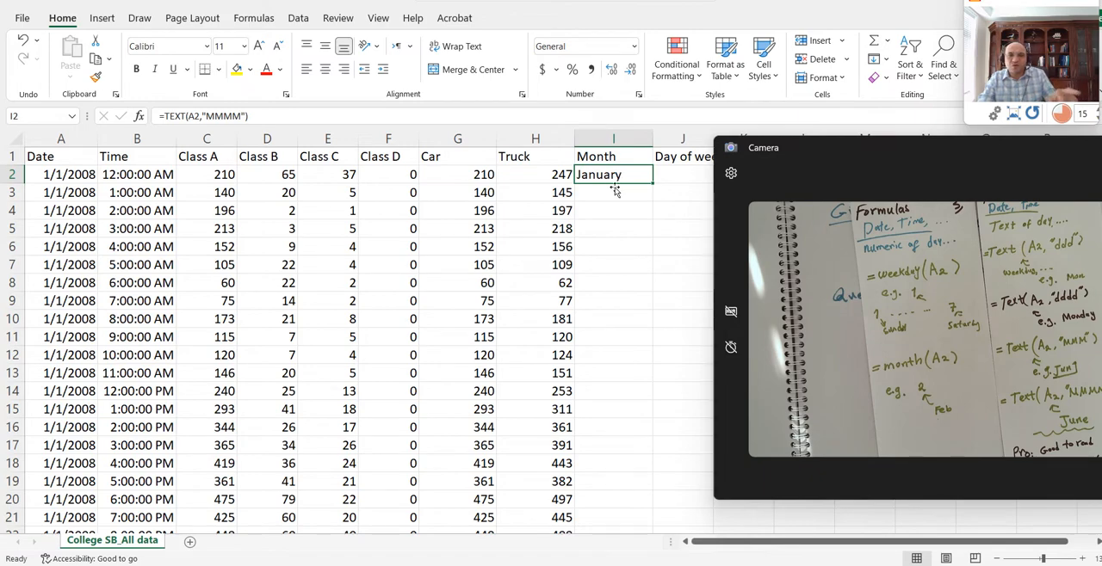
pyautogui.hotkey('ctrl', 'z')
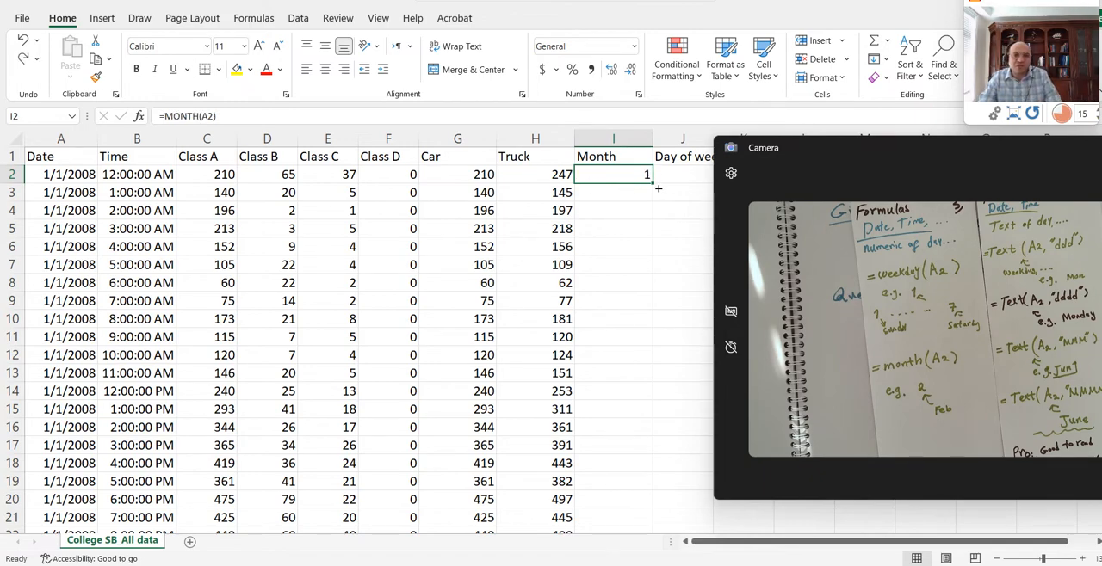
pyautogui.doubleClick(656, 186)
# - Enter the formula =WEEKDAY(A2) in J2, the first cell under Day of week
pyautogui.click(678, 174)
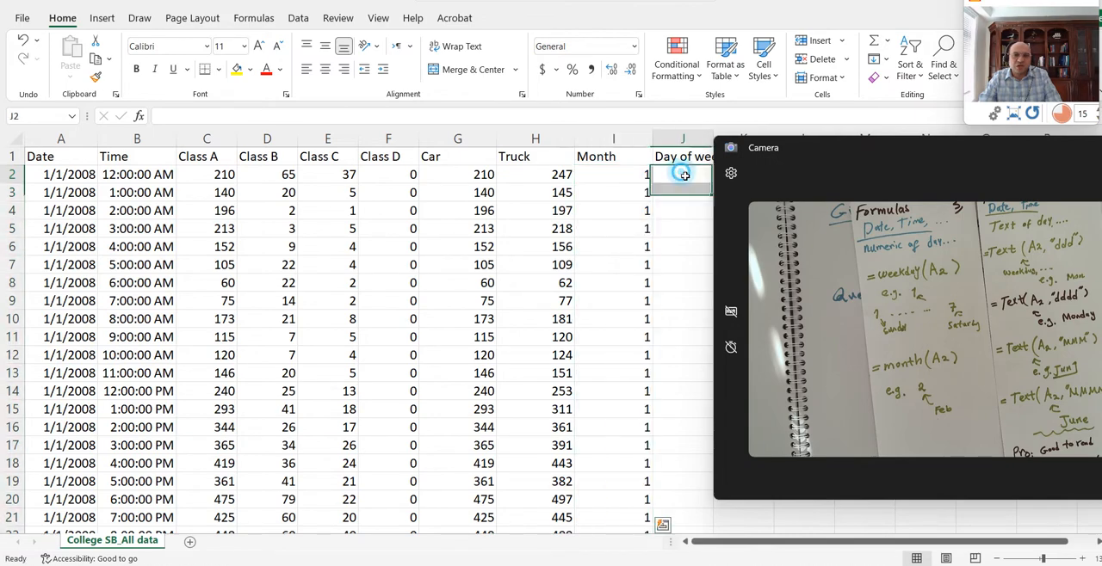
pyautogui.moveTo(789, 147); pyautogui.dragTo(850, 142)
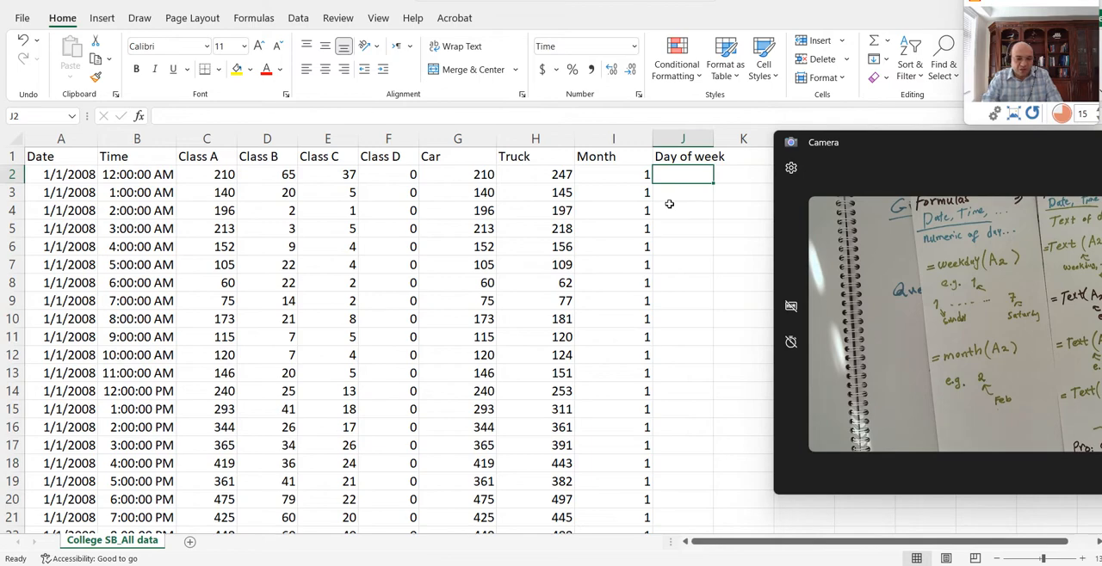
pyautogui.write('=week')
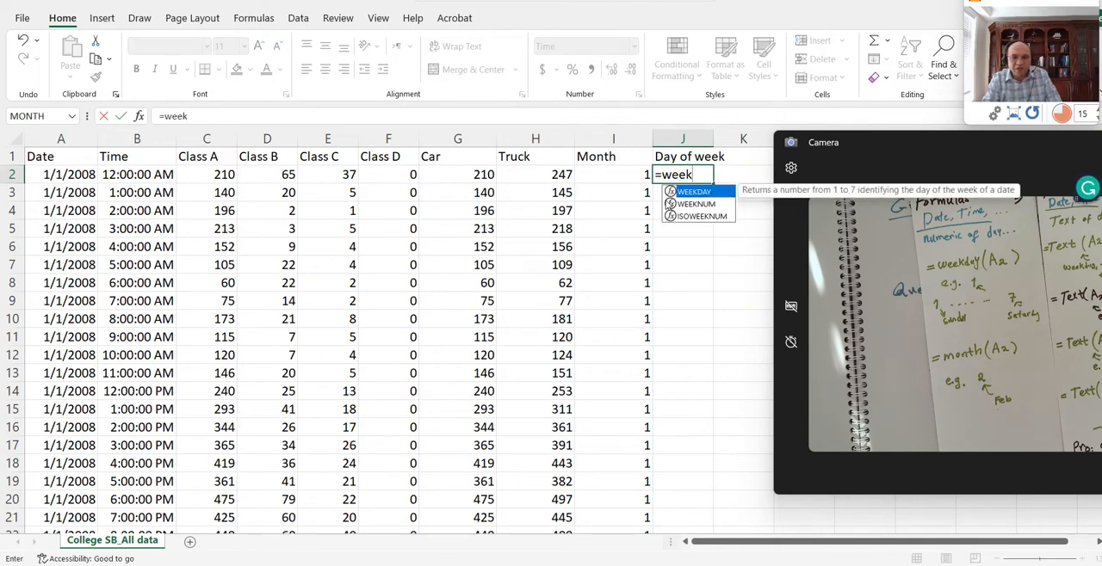
pyautogui.doubleClick(694, 192)
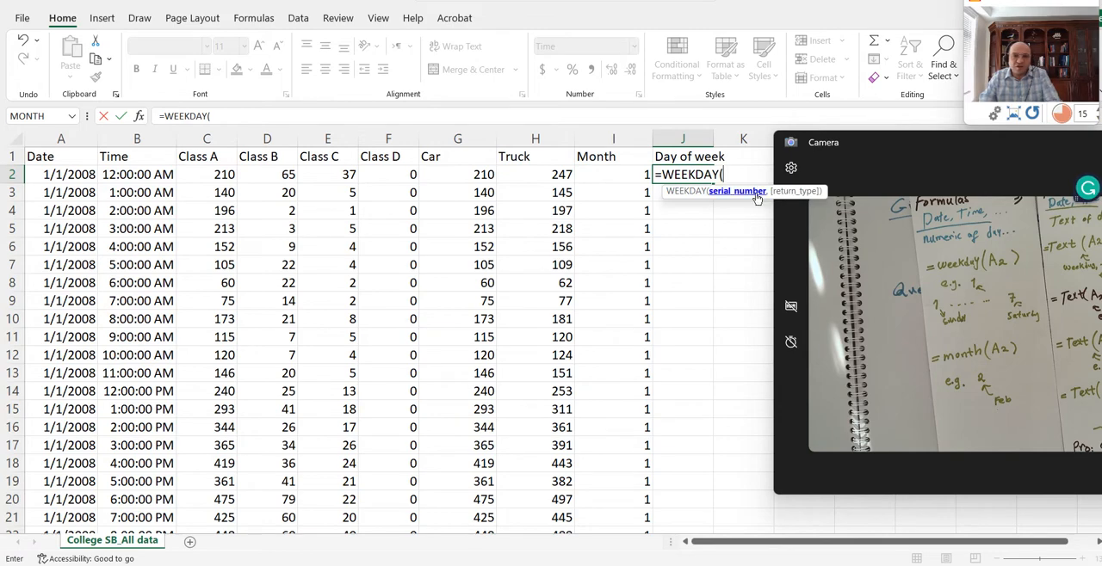
pyautogui.click(73, 178)
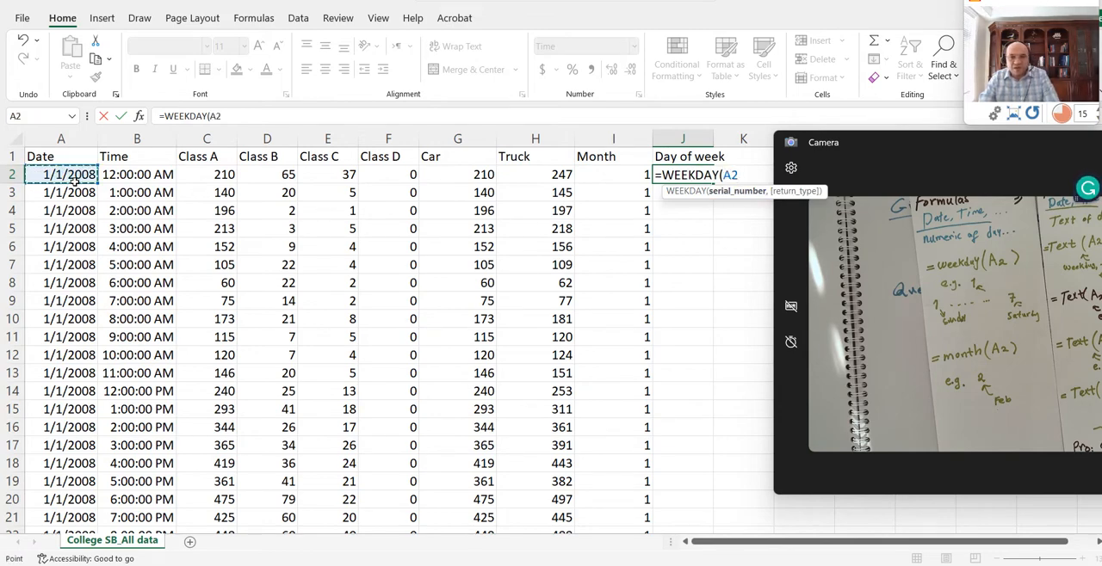
pyautogui.write(')')
pyautogui.press('Return')
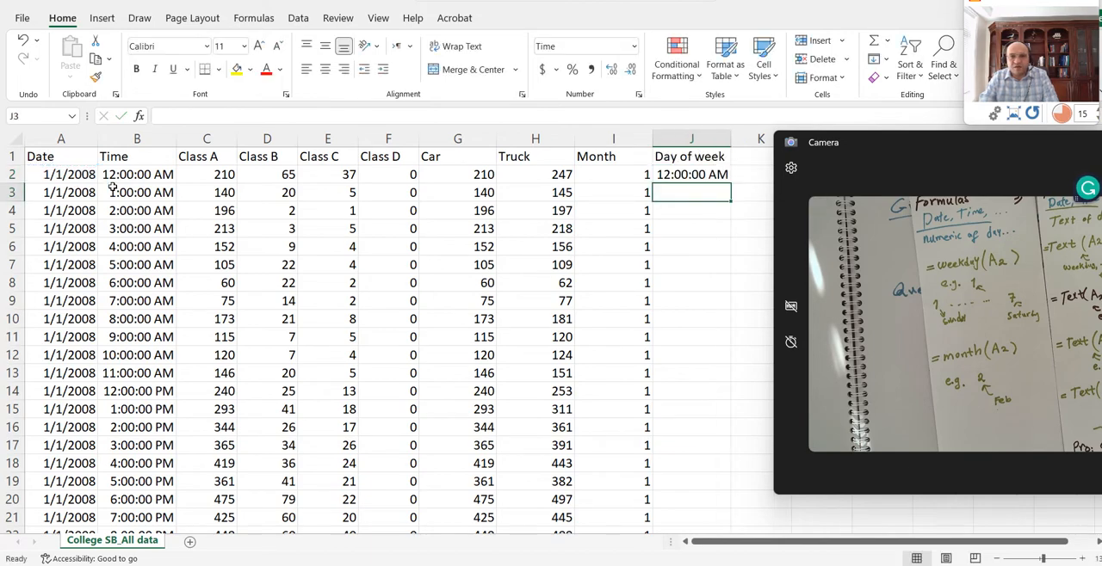
# - Set the number format of J2 to General and fill the WEEKDAY formula down to the last data row
pyautogui.click(682, 175)
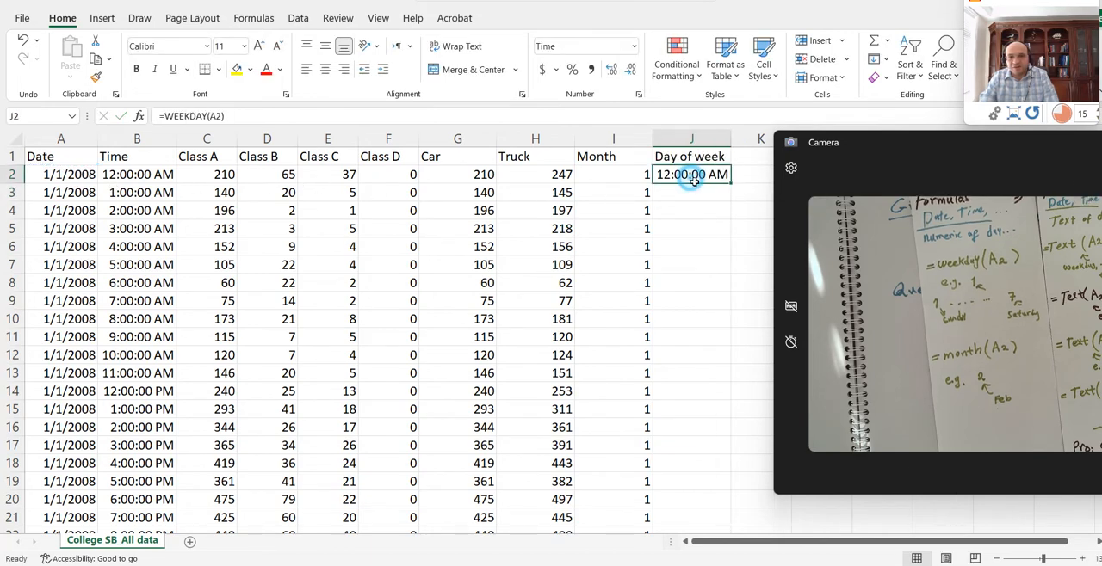
pyautogui.click(633, 47)
pyautogui.click(585, 67)
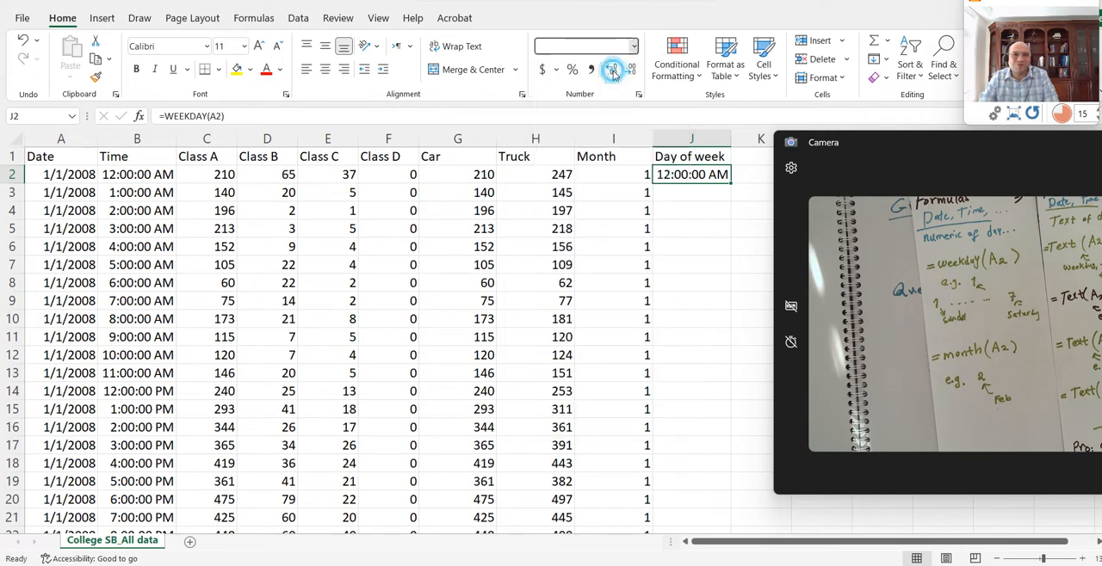
pyautogui.click(728, 187)
pyautogui.click(723, 176)
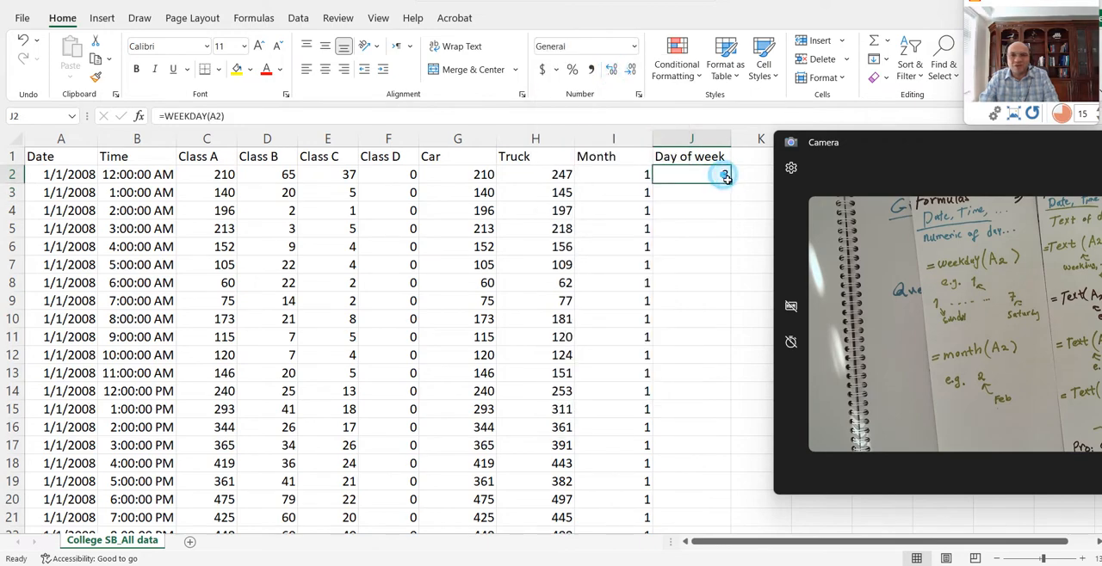
pyautogui.doubleClick(730, 186)
pyautogui.click(712, 174)
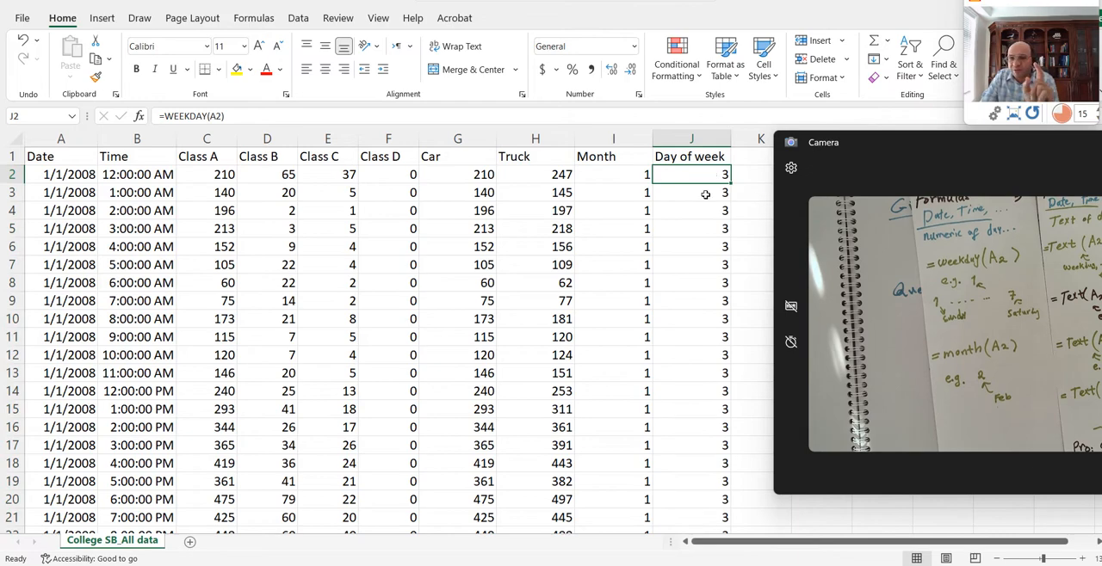
# - Open the system calendar to check the order of the weekdays, and close it again
pyautogui.click(1076, 564)
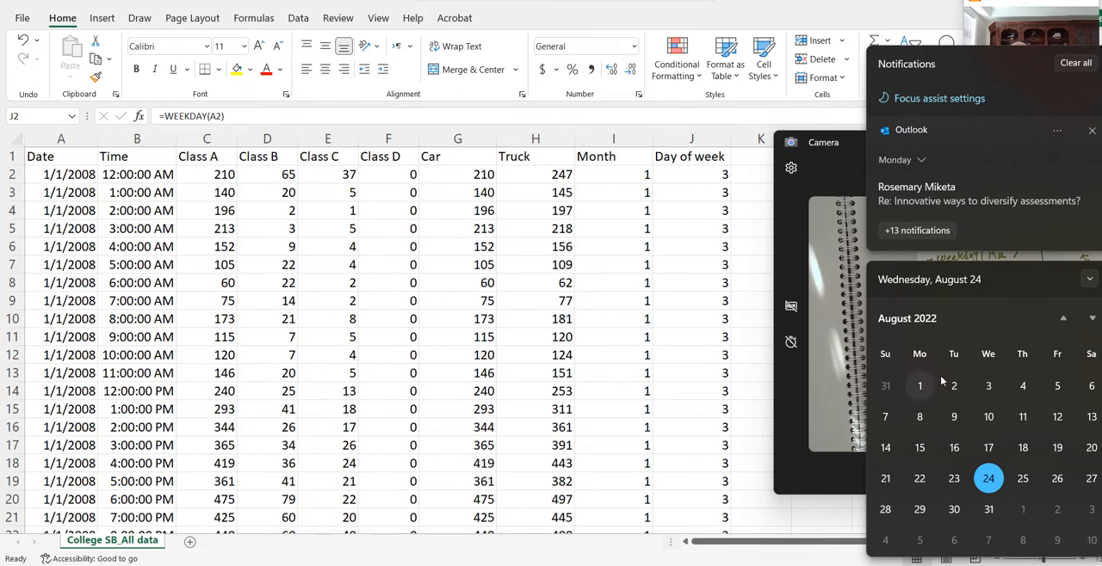
pyautogui.click(657, 369)
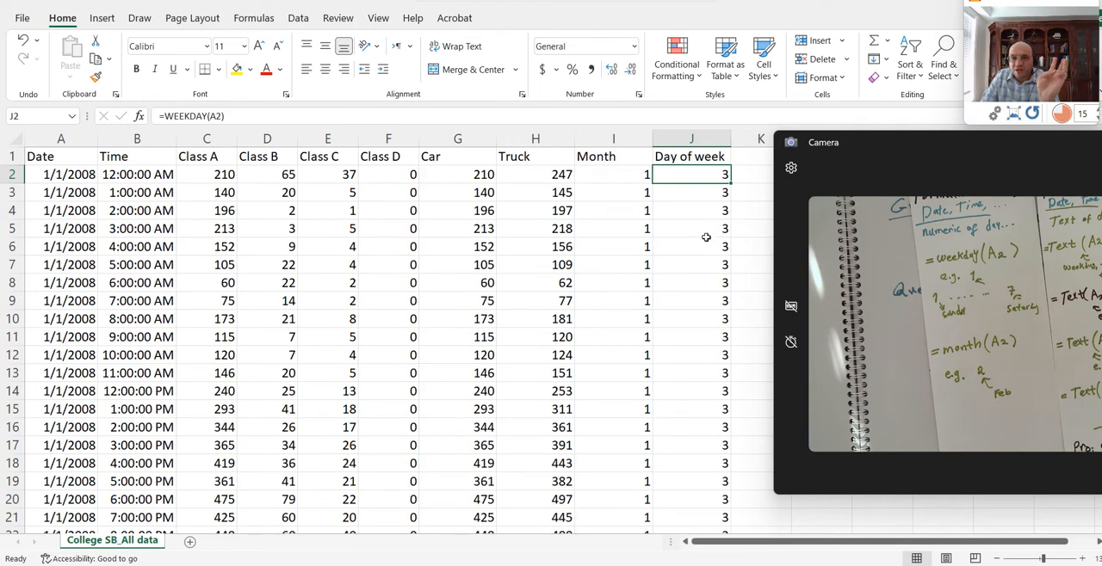
# - Enter the header Day in K1, beside the Day of week column
pyautogui.click(745, 162)
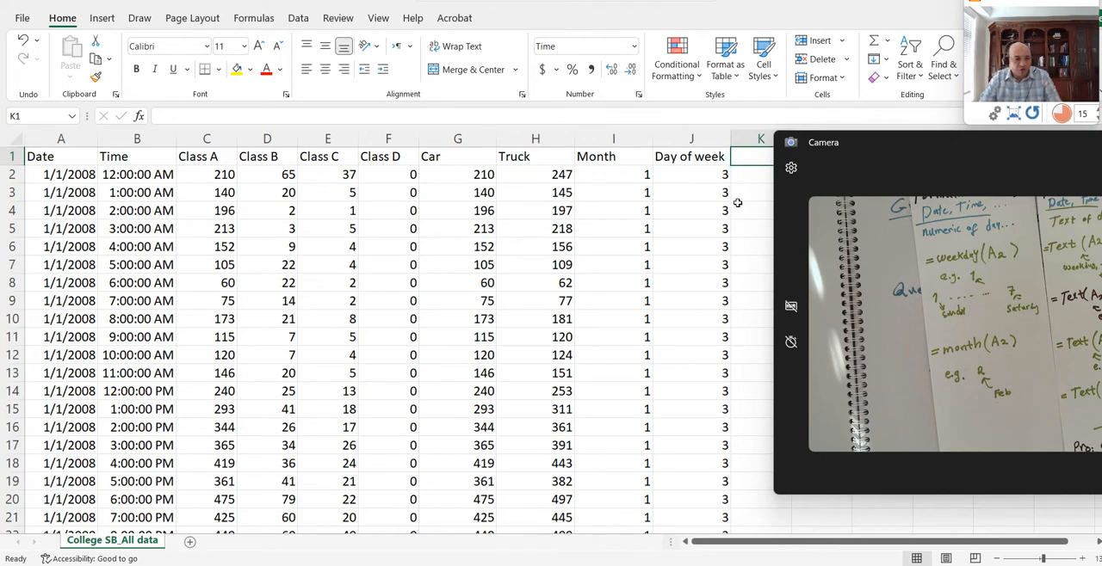
pyautogui.write('Day')
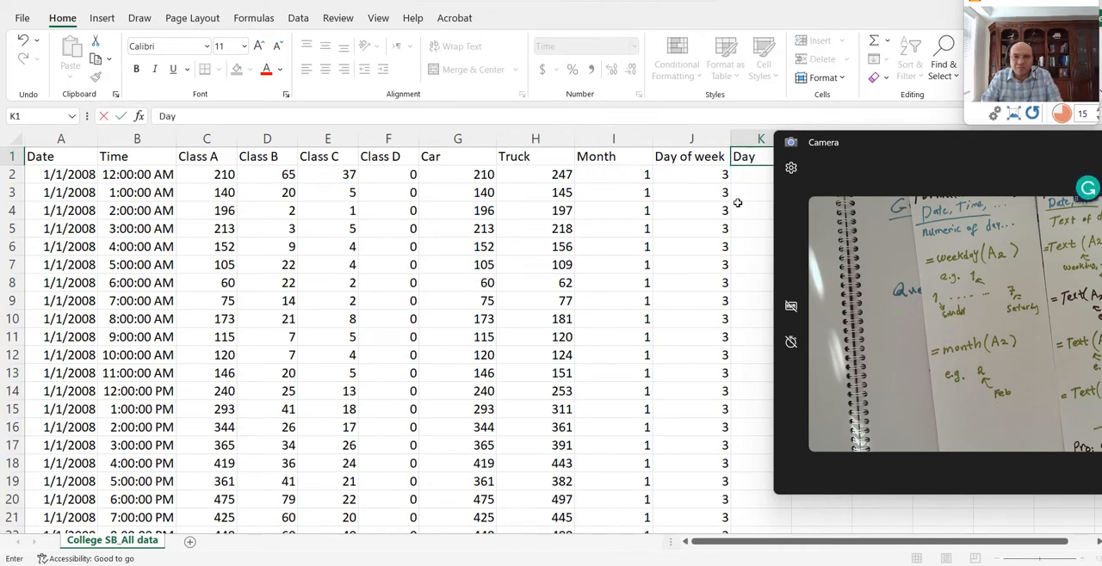
pyautogui.press('Return')
# - Try the formula =TEXT(A2,"dddd") in K2 to get the weekday as a full name
pyautogui.write('=')
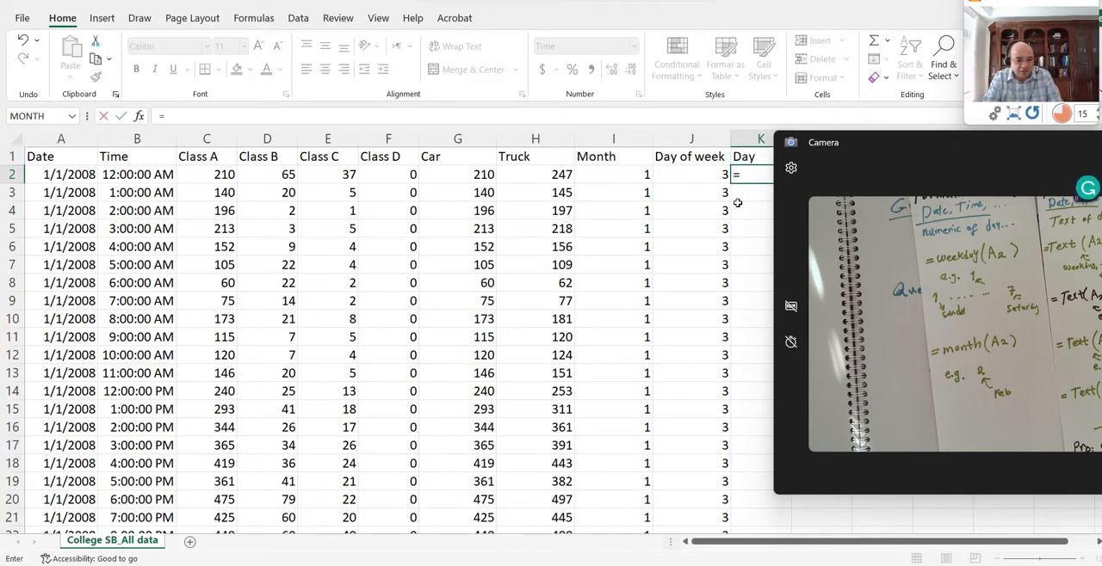
pyautogui.write('TEX')
pyautogui.press('BackSpace')
pyautogui.write('X')
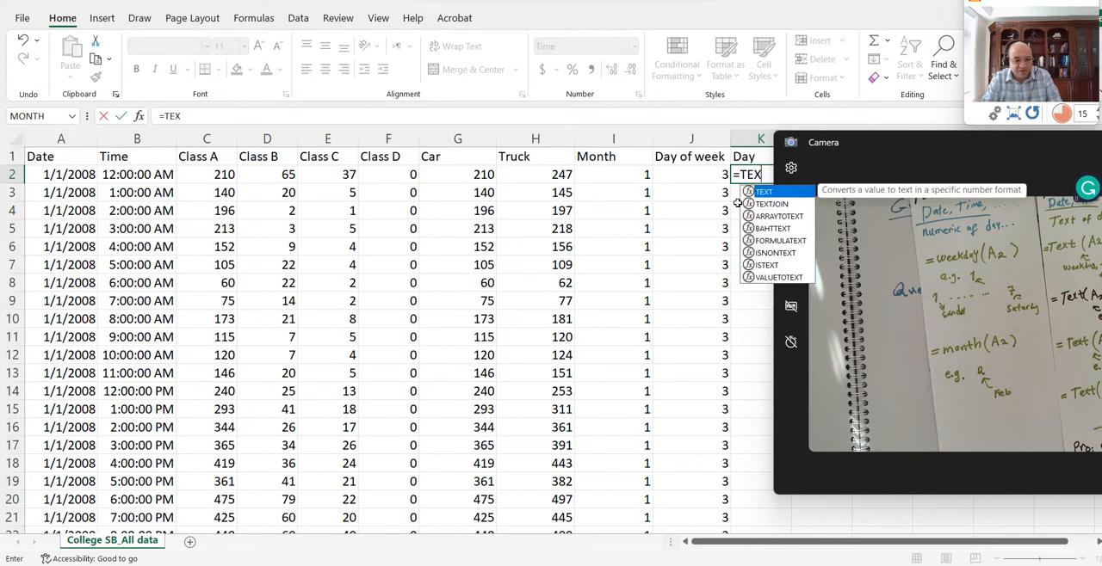
pyautogui.write('T(')
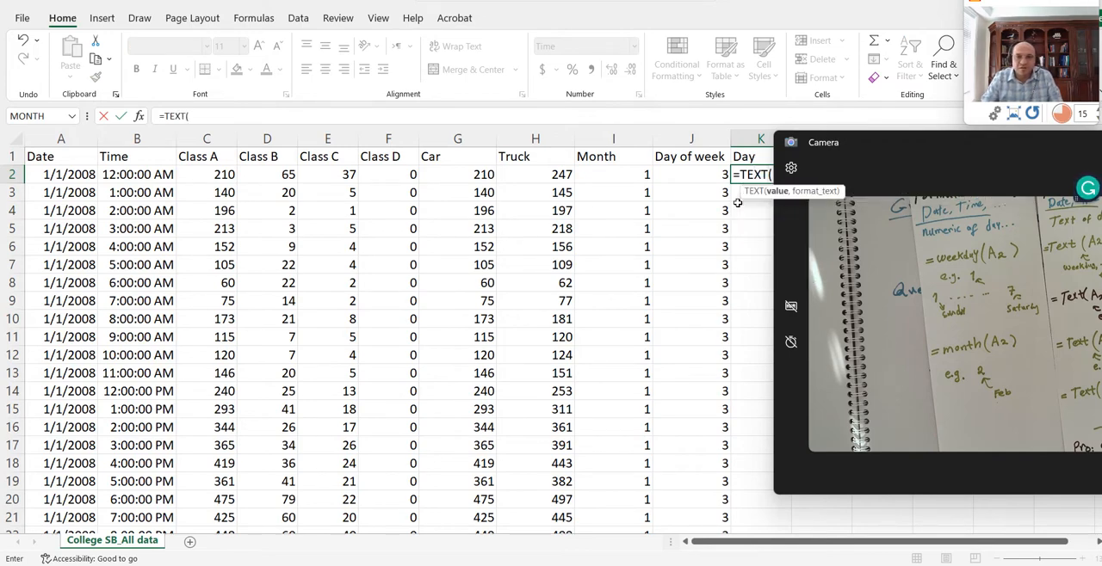
pyautogui.click(89, 174)
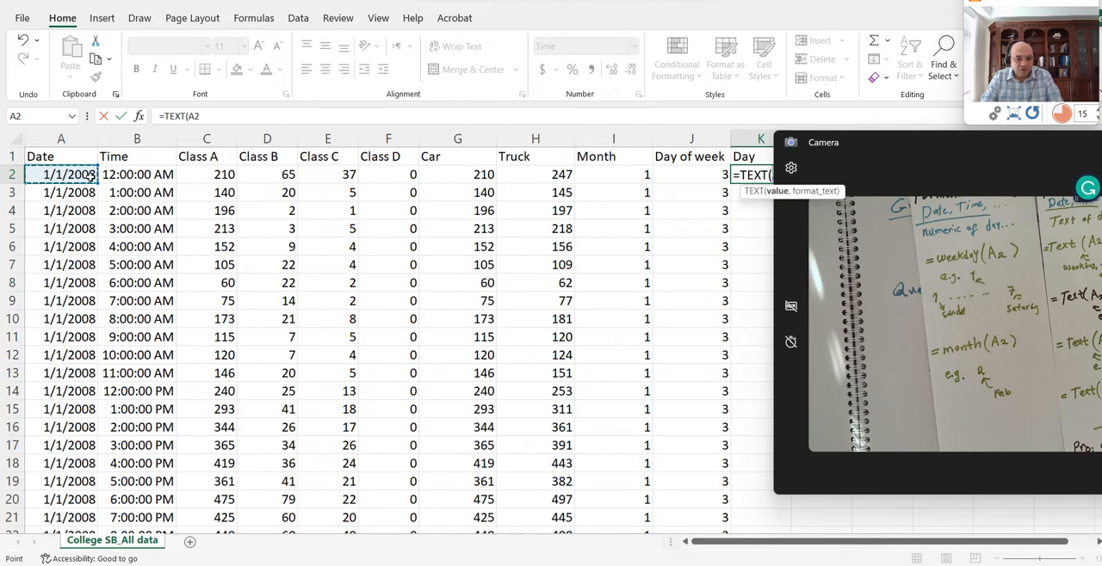
pyautogui.write(',')
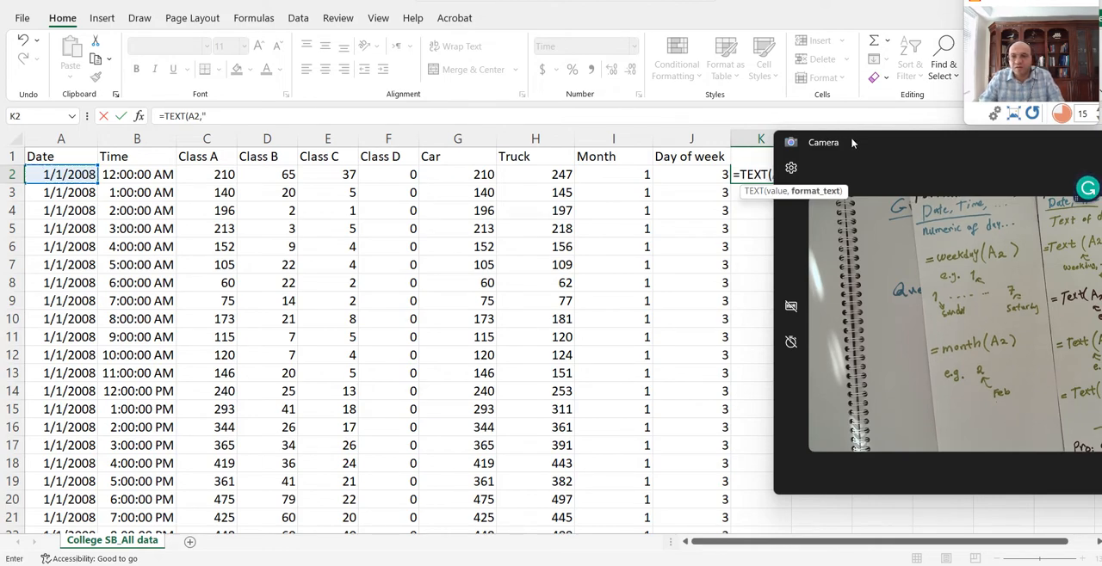
pyautogui.moveTo(852, 142); pyautogui.dragTo(857, 254)
pyautogui.click(796, 171)
pyautogui.write('"')
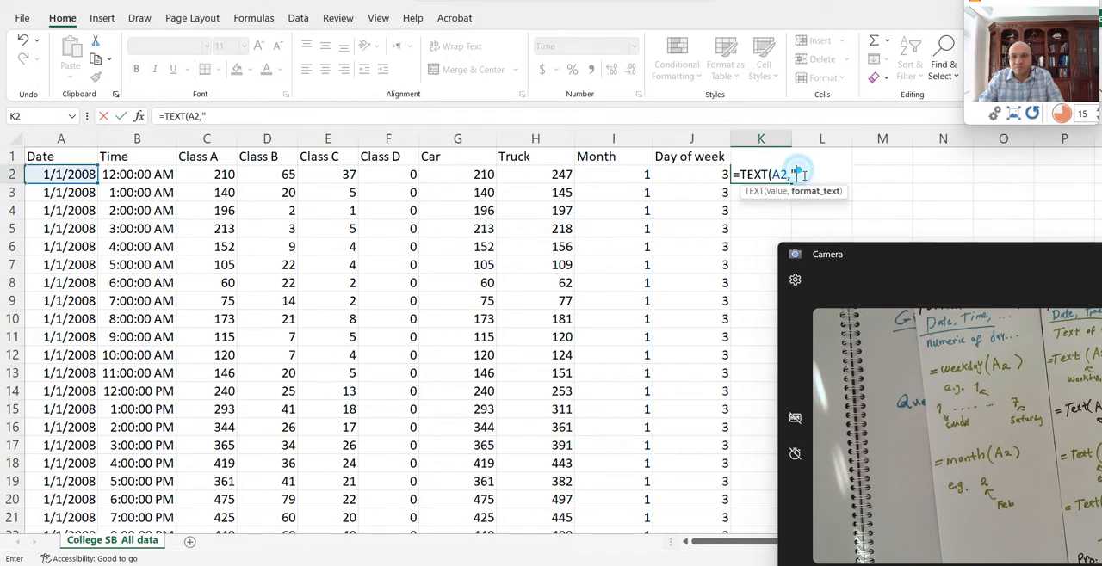
pyautogui.write('ddd')
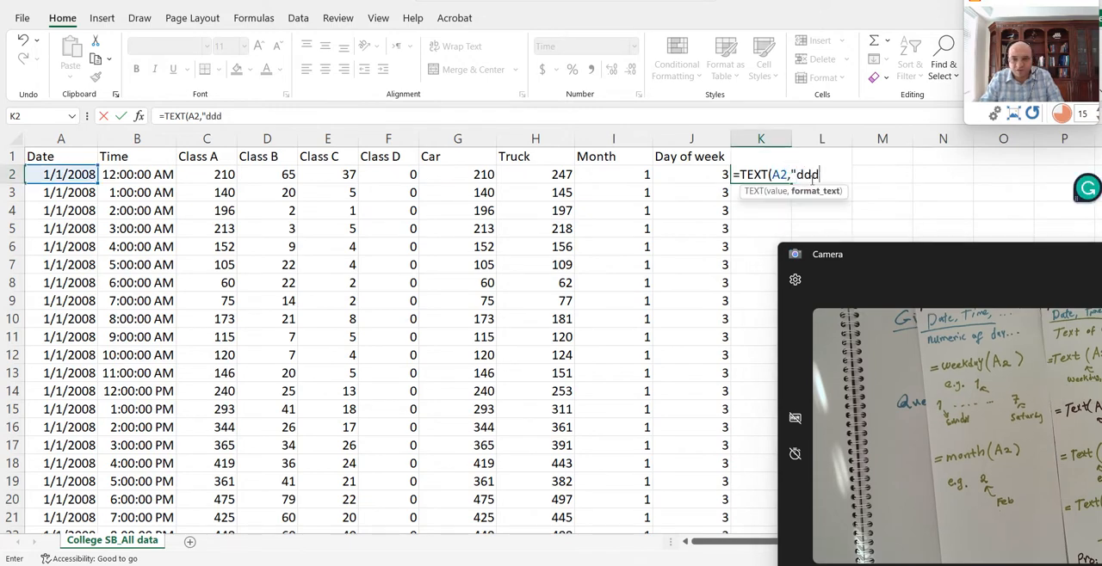
pyautogui.write('d")')
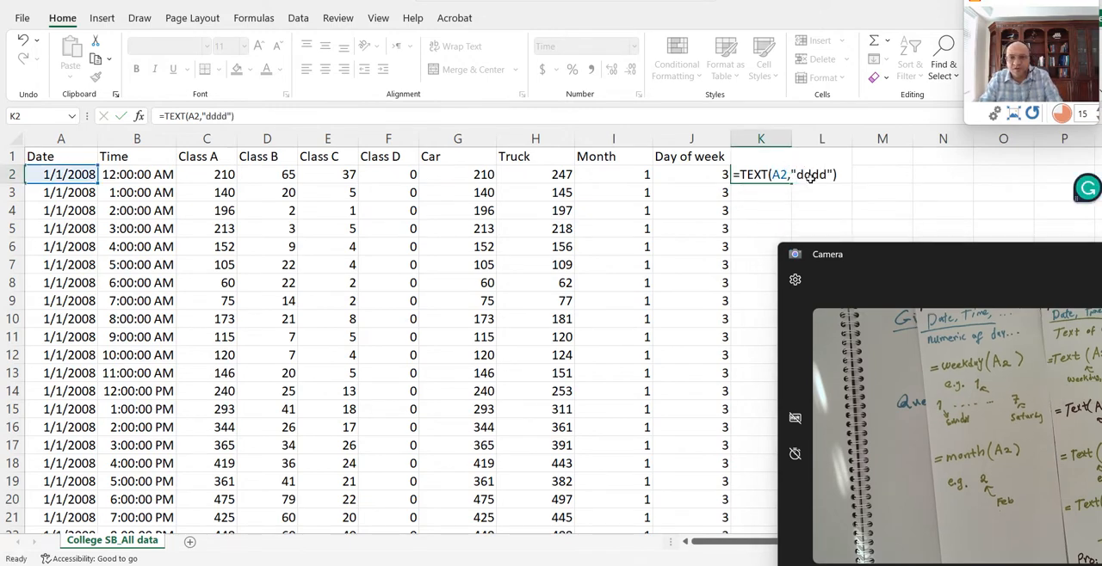
pyautogui.press('Return')
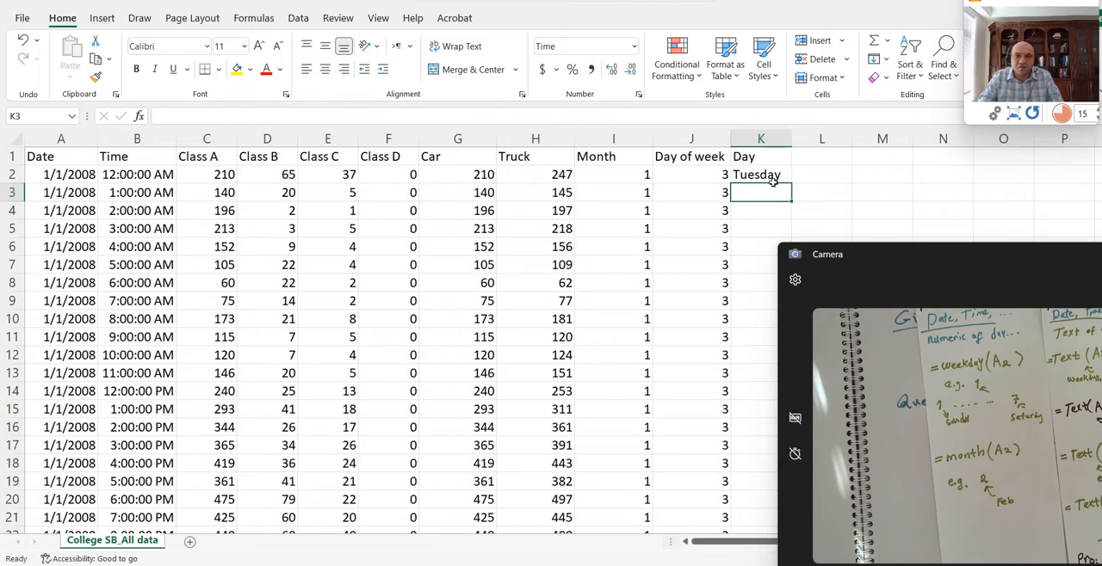
# - Delete the TEXT formula in K2 and the Day header in K1
pyautogui.click(772, 178)
pyautogui.press('Delete')
pyautogui.click(752, 164)
pyautogui.press('Delete')
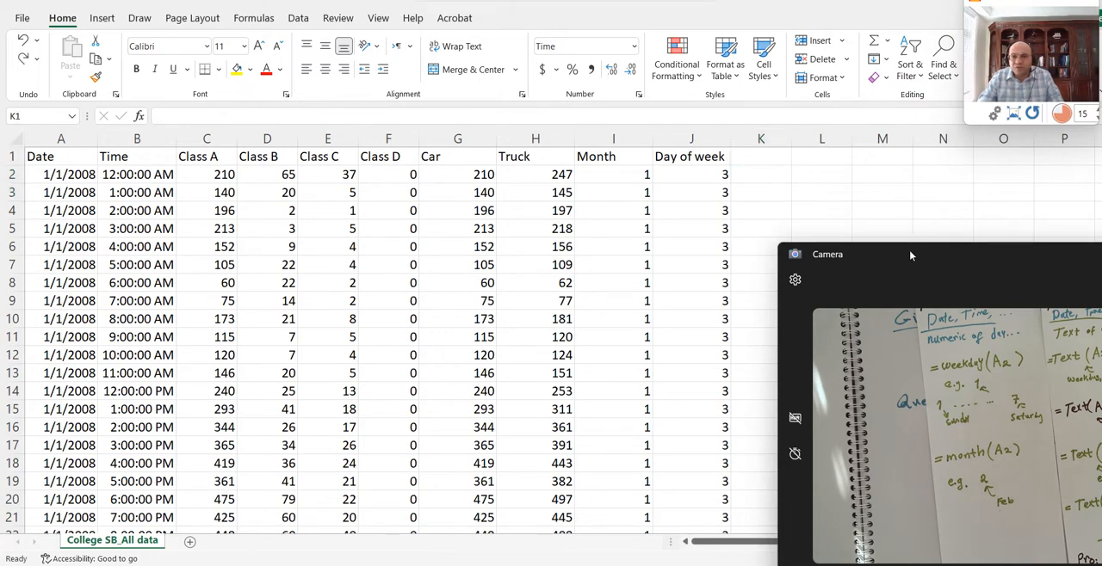
# - Review the handwritten questions in the Camera window and clear that window off the sheet
pyautogui.moveTo(909, 251); pyautogui.dragTo(821, 160)
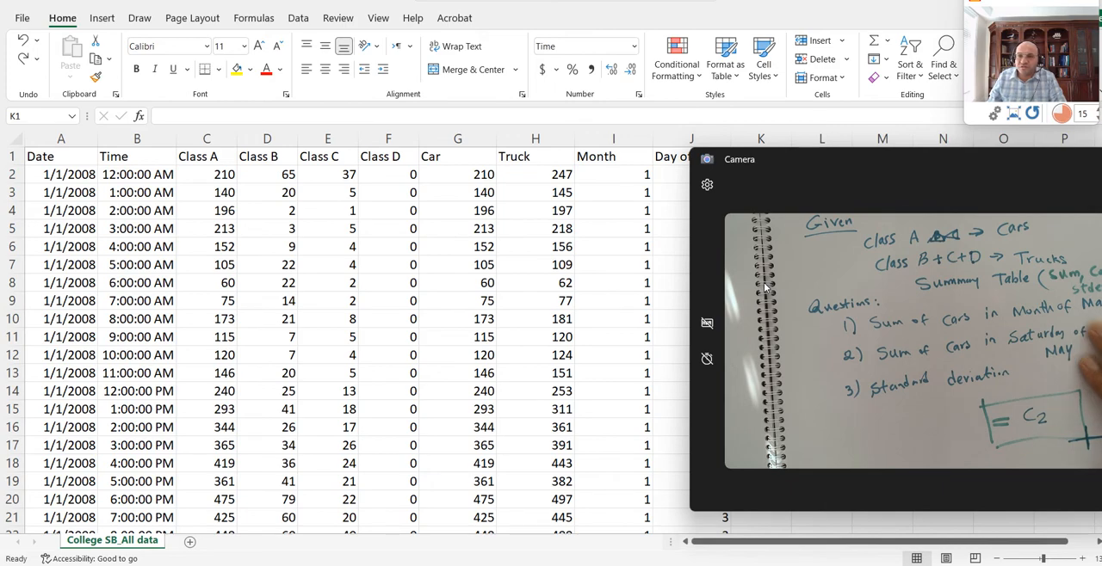
pyautogui.click(651, 179)
pyautogui.moveTo(828, 160); pyautogui.dragTo(640, 137)
pyautogui.click(972, 135)
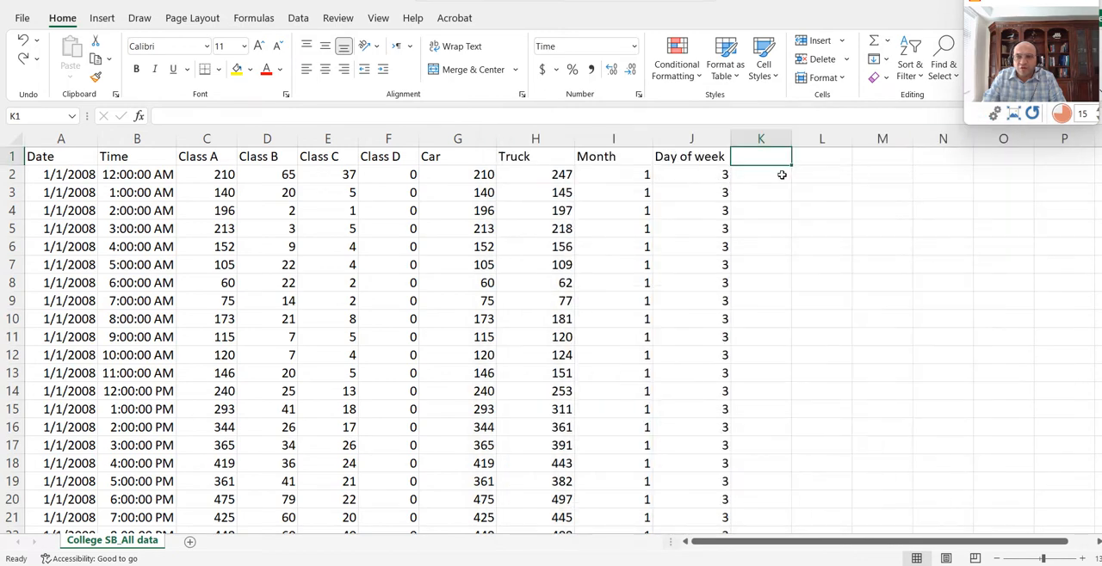
# - Add a filter to the Month column and show only the rows for month 3
pyautogui.click(634, 151)
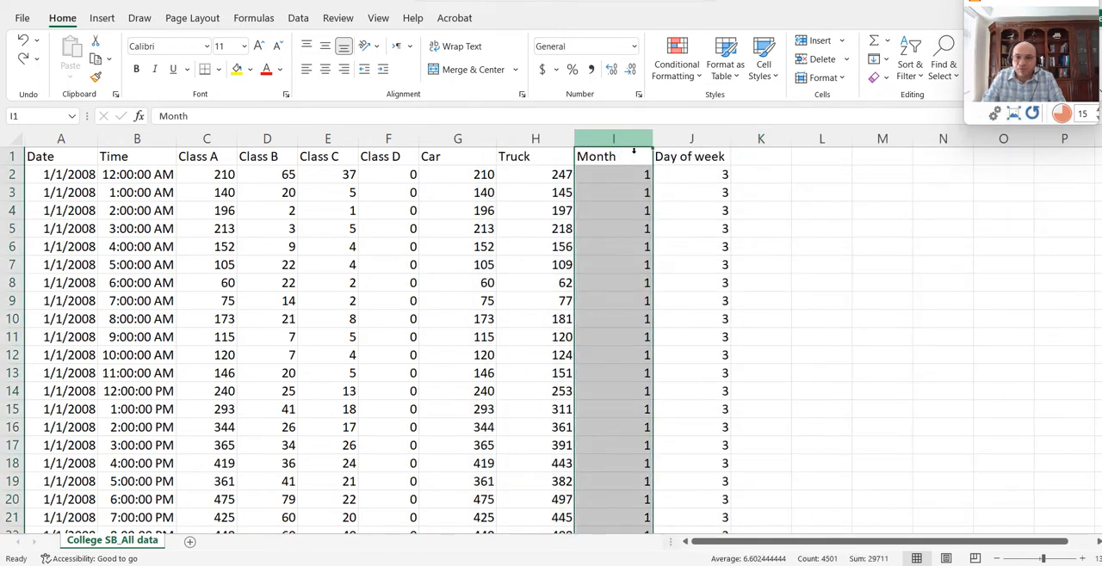
pyautogui.click(298, 17)
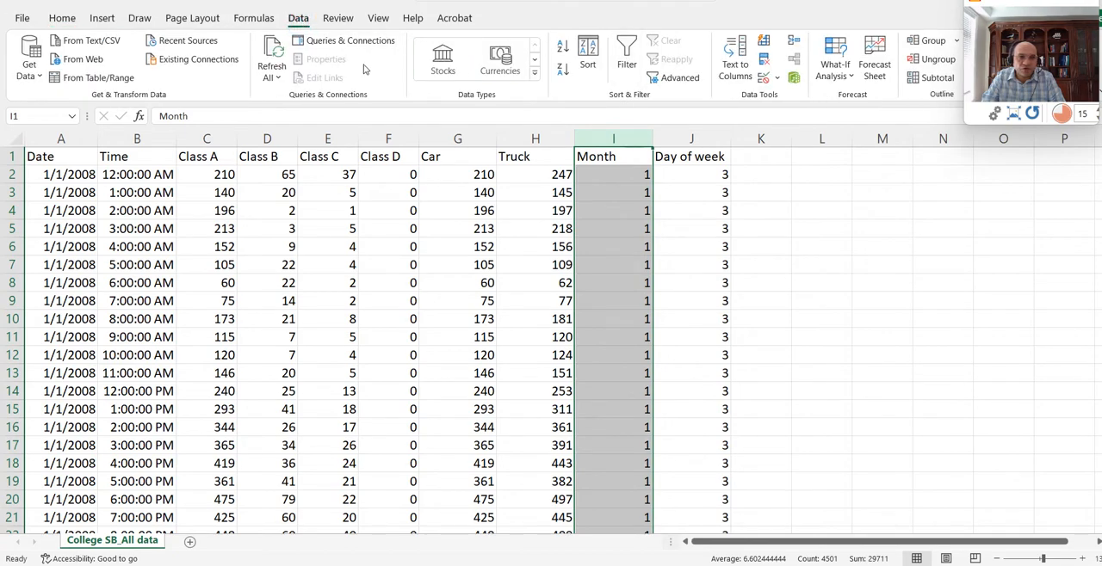
pyautogui.click(626, 53)
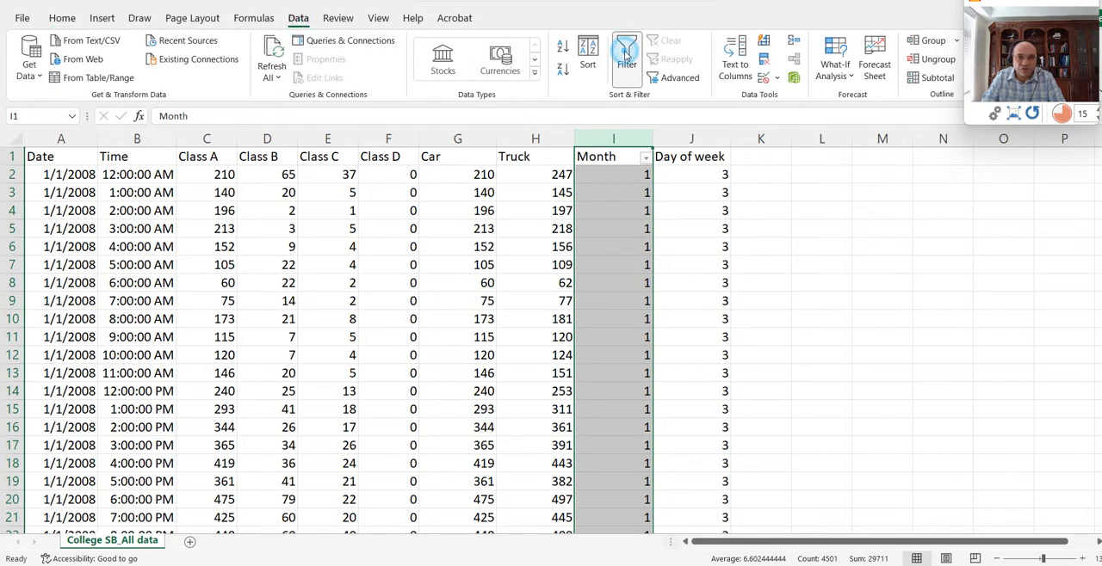
pyautogui.click(645, 157)
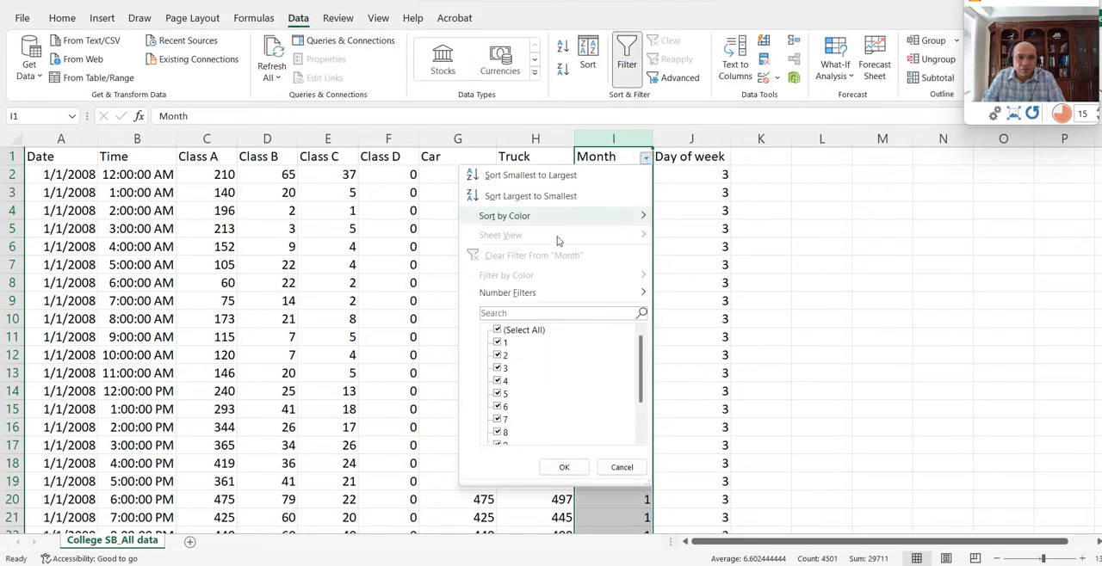
pyautogui.click(498, 332)
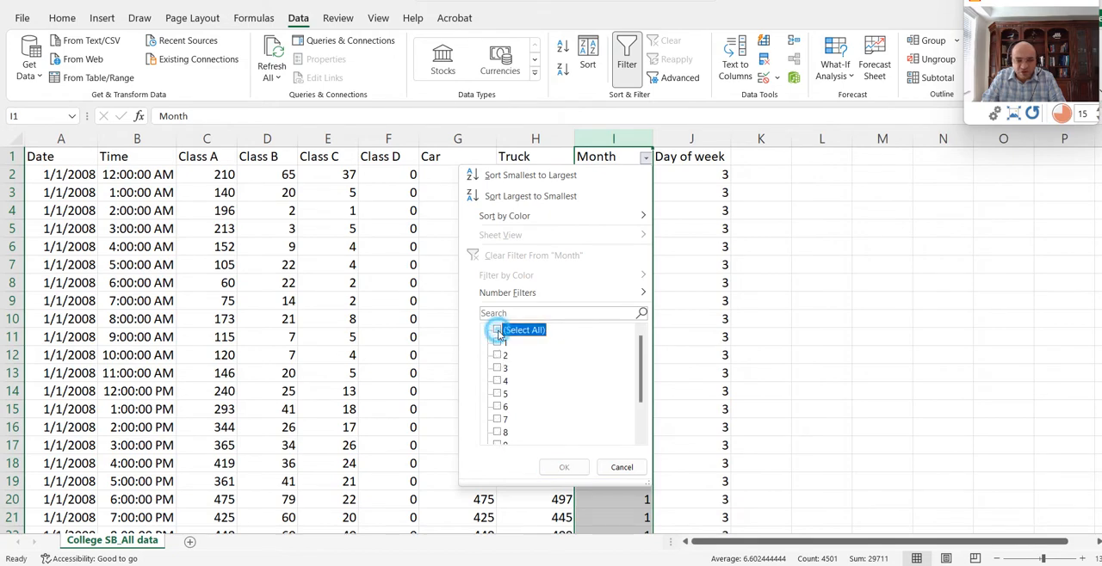
pyautogui.click(497, 368)
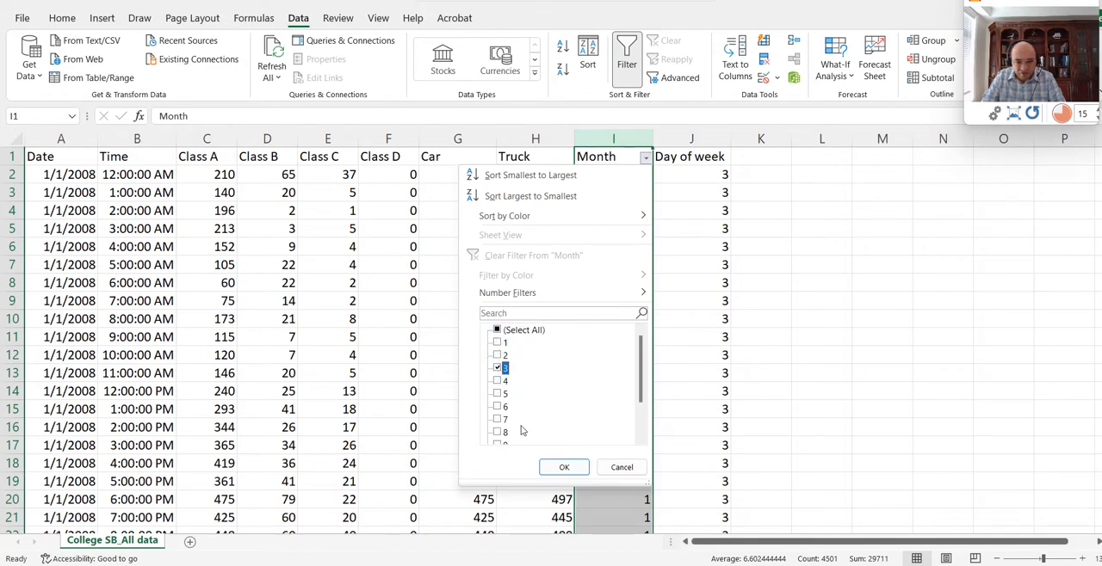
pyautogui.click(564, 467)
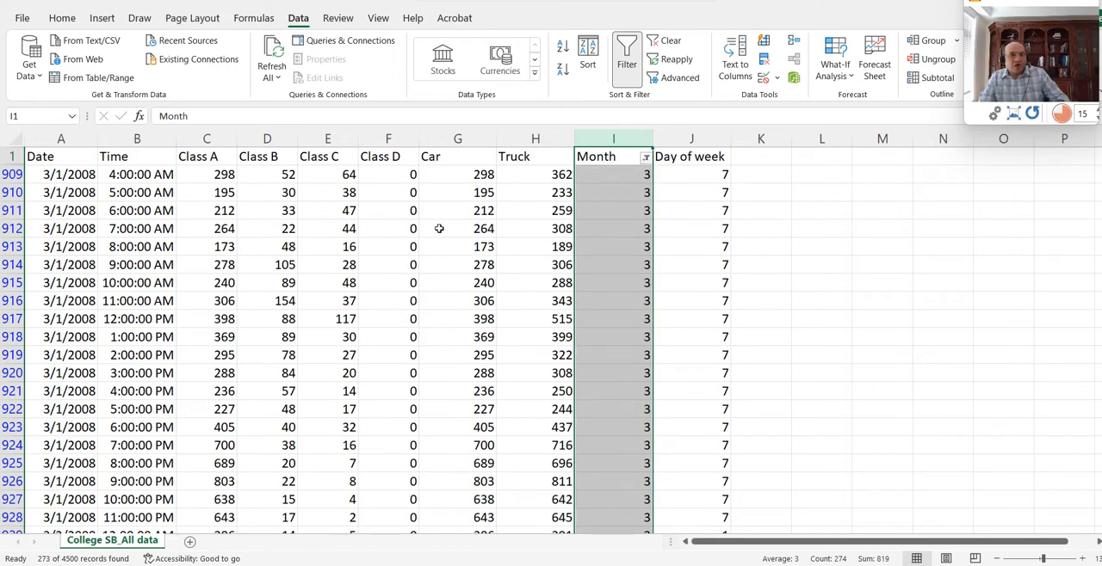
# - Select G909, the first filtered Car count, and look over the rows for month 3
pyautogui.click(443, 174)
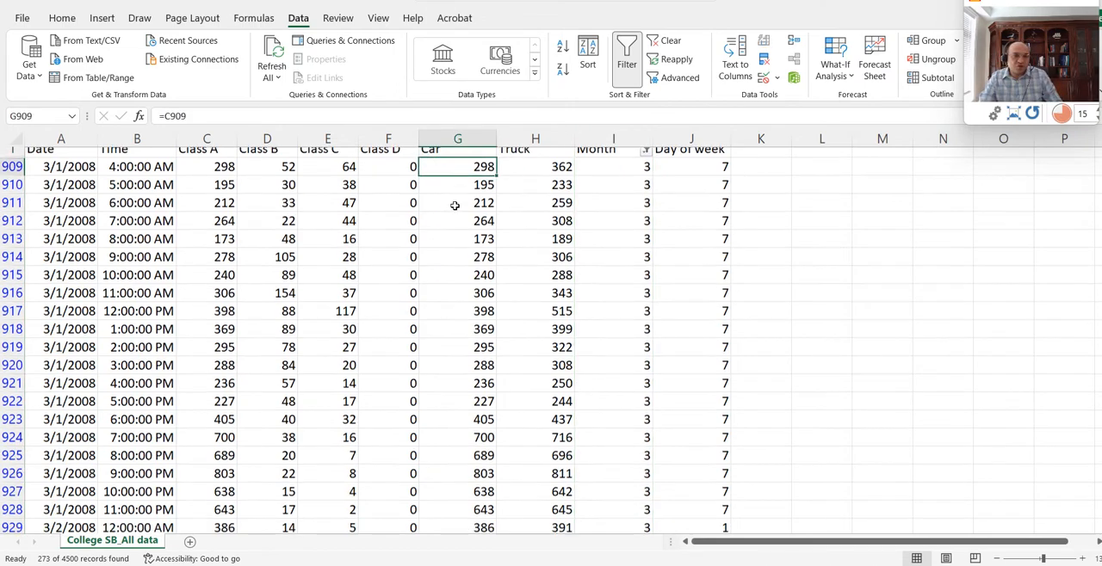
pyautogui.scroll(-5, 451, 198)
pyautogui.scroll(5, 457, 213)
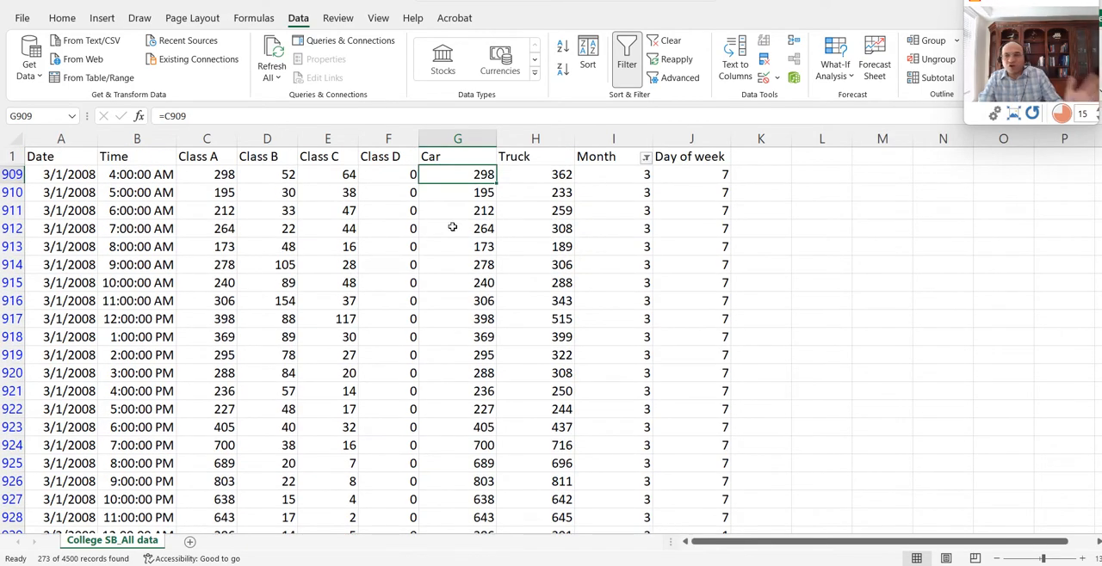
# - Look over the month 3 rows and select the Car column from its header down to read its sum
pyautogui.scroll(-5, 454, 241)
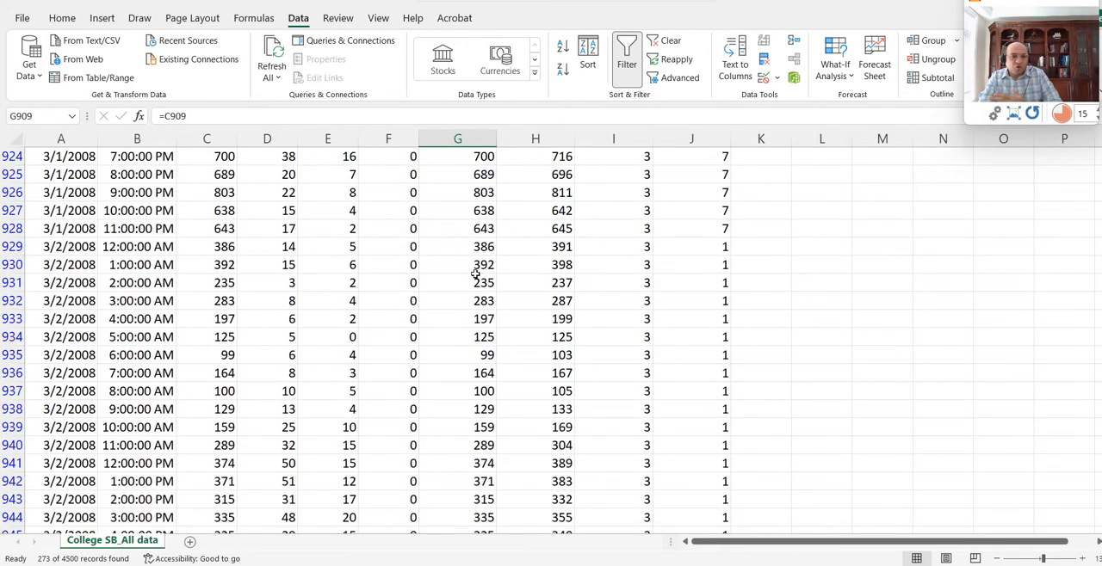
pyautogui.scroll(-20, 474, 273)
pyautogui.scroll(-18, 486, 301)
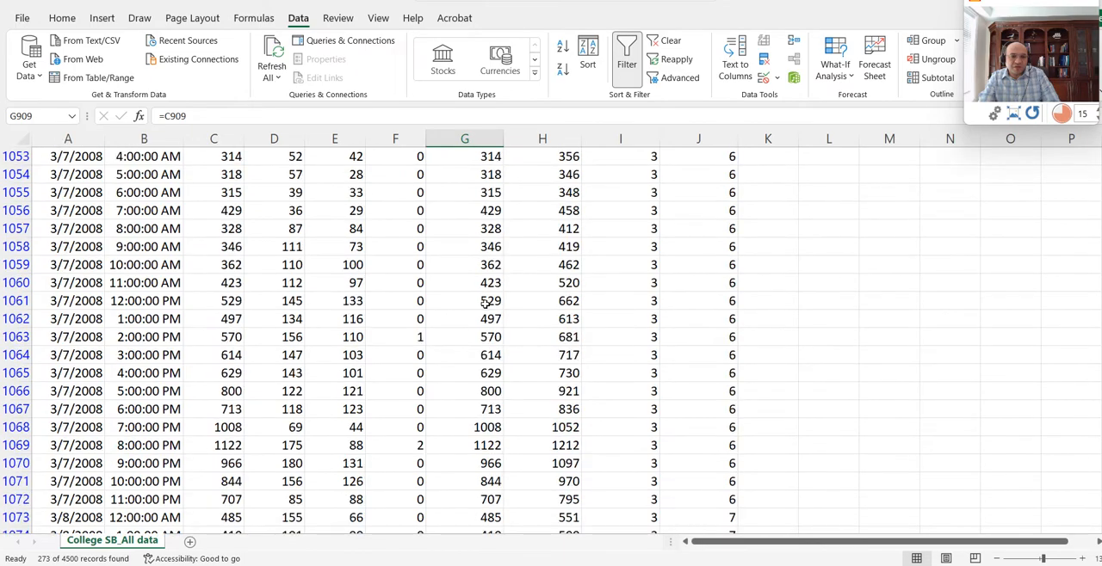
pyautogui.scroll(20, 486, 303)
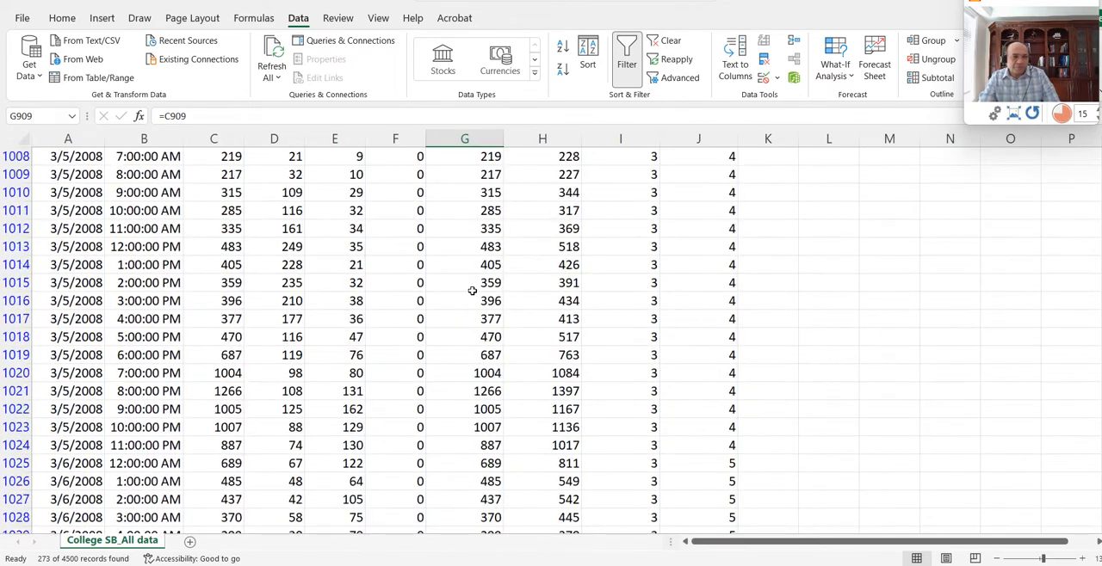
pyautogui.scroll(20, 474, 273)
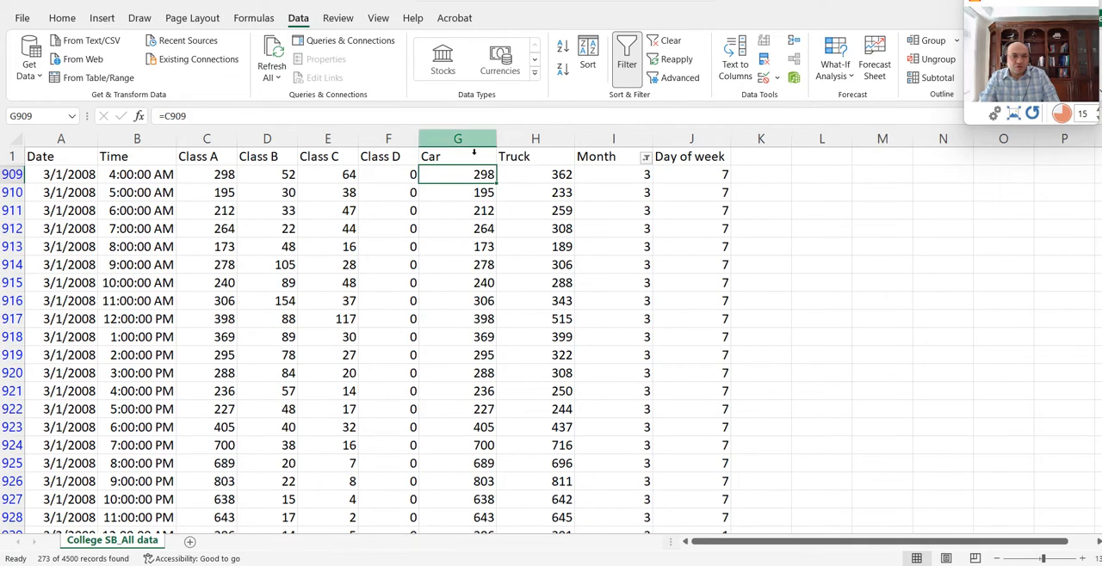
pyautogui.click(472, 152)
pyautogui.hotkey('ctrl', 'shift', 'Down')
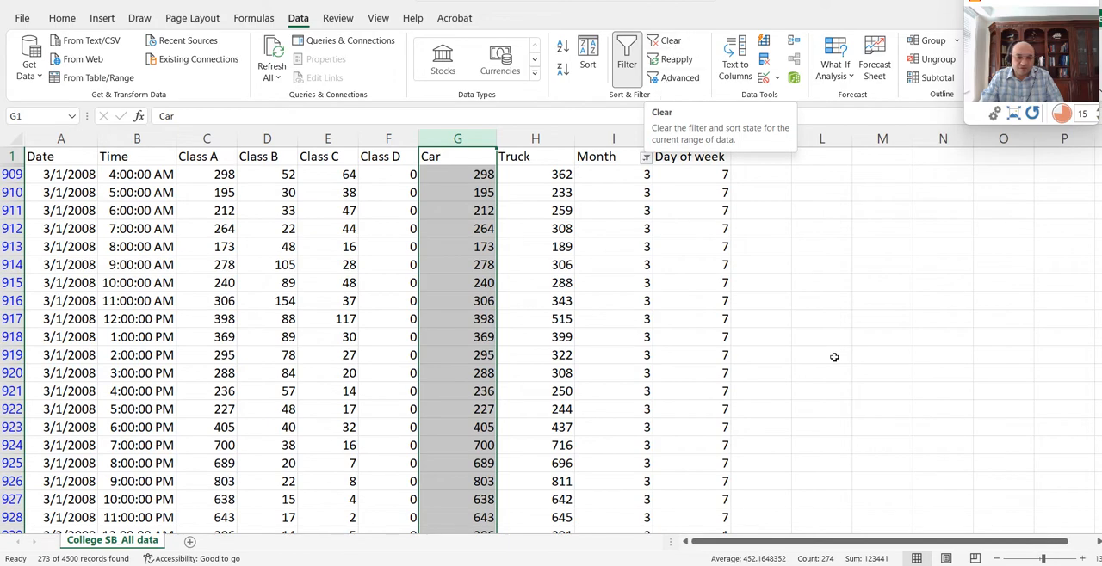
# - Switch to the Camera window to review the handwritten questions and minimize it again
pyautogui.click(675, 564)
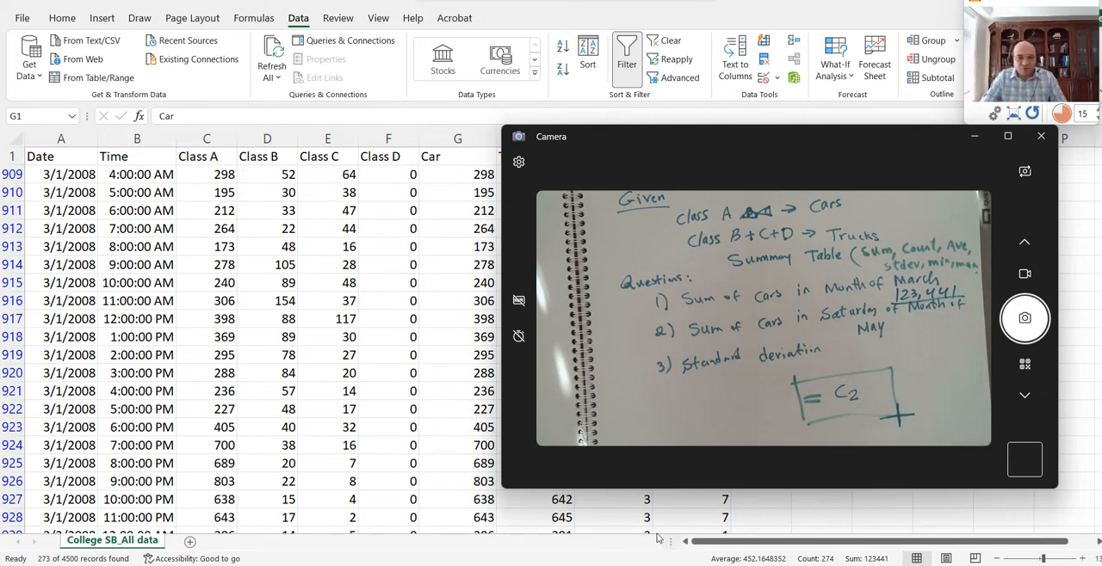
pyautogui.click(388, 350)
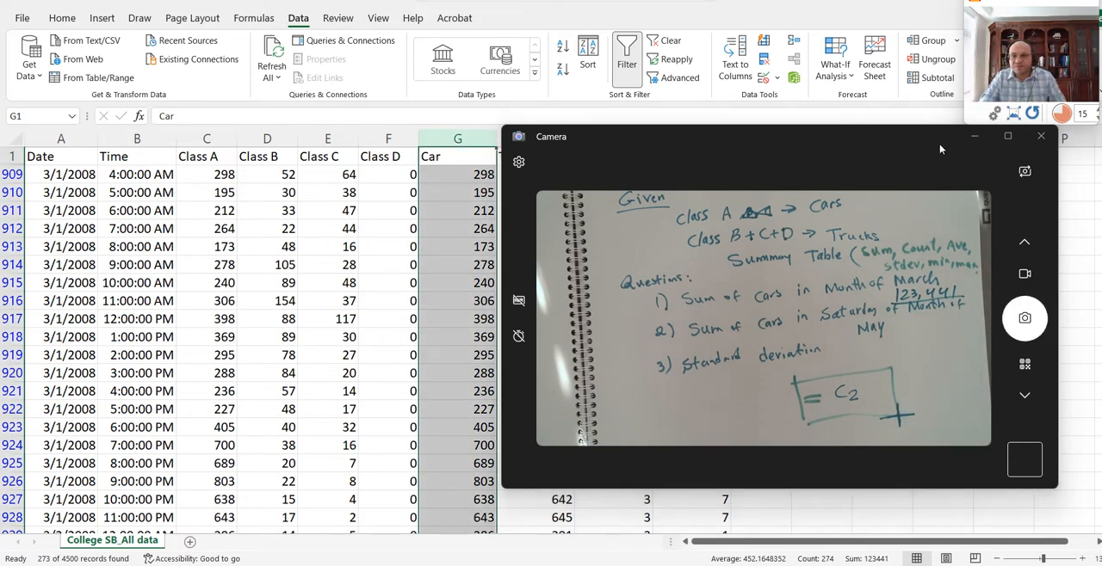
pyautogui.click(974, 136)
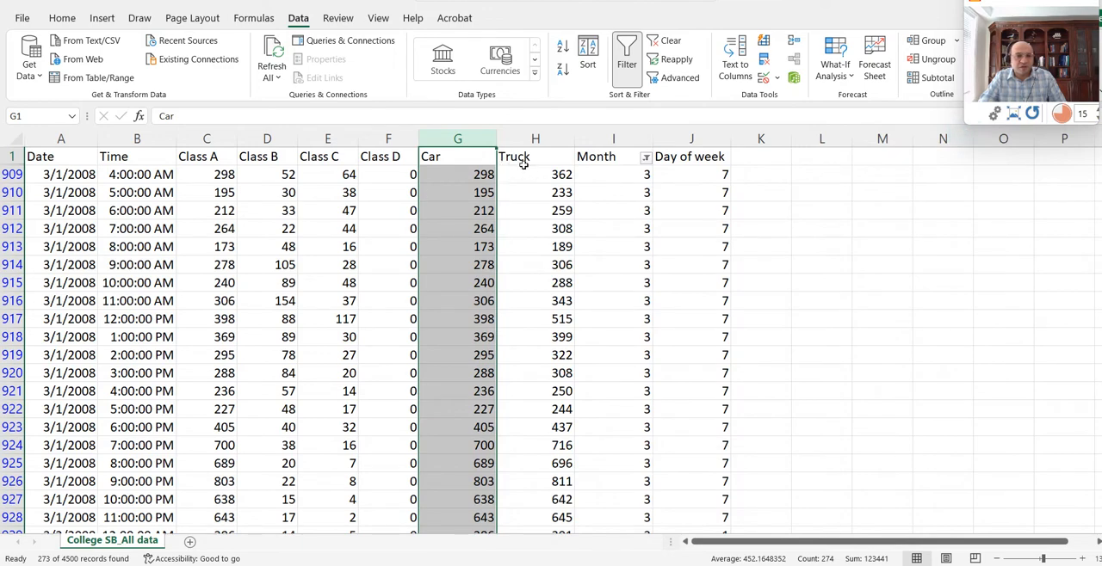
# - Clear the Month filter so that all rows of the traffic data are shown
pyautogui.click(595, 177)
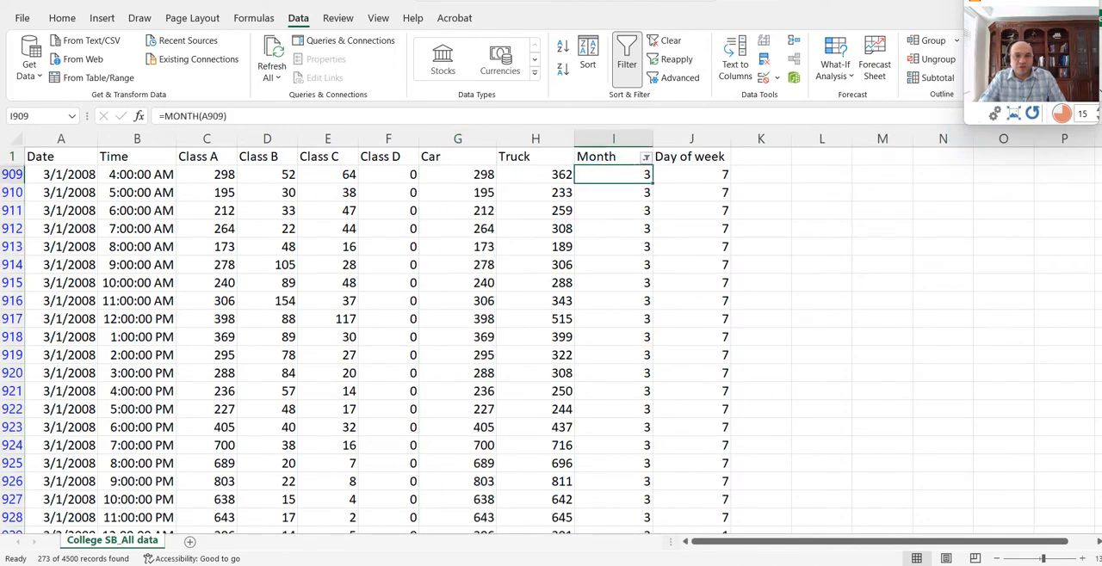
pyautogui.click(665, 41)
pyautogui.click(593, 210)
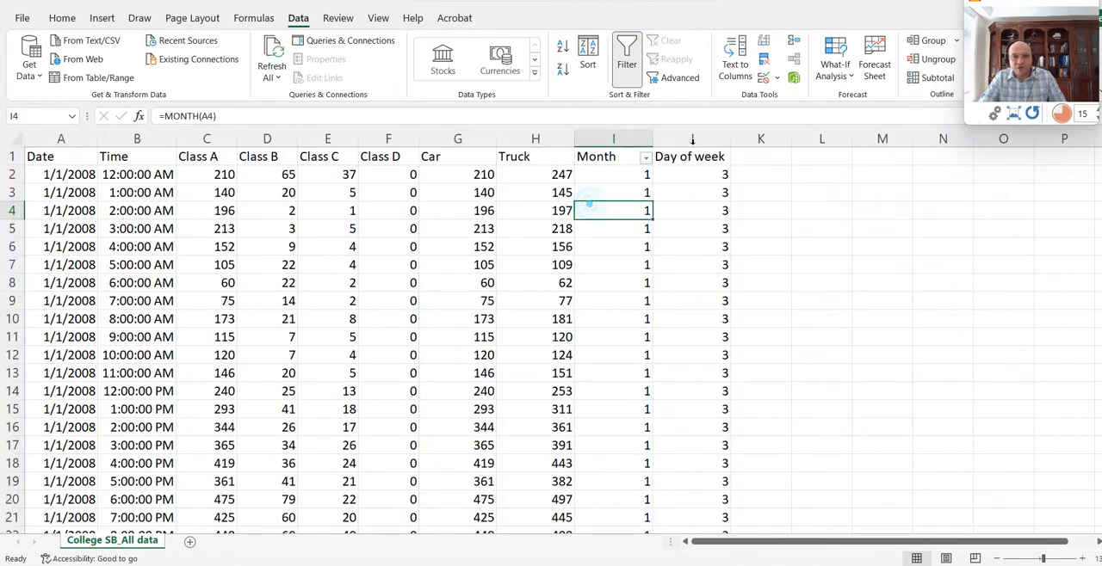
# - Reapply the filter so that it covers both the Month and Day of week columns
pyautogui.moveTo(682, 139); pyautogui.dragTo(636, 140)
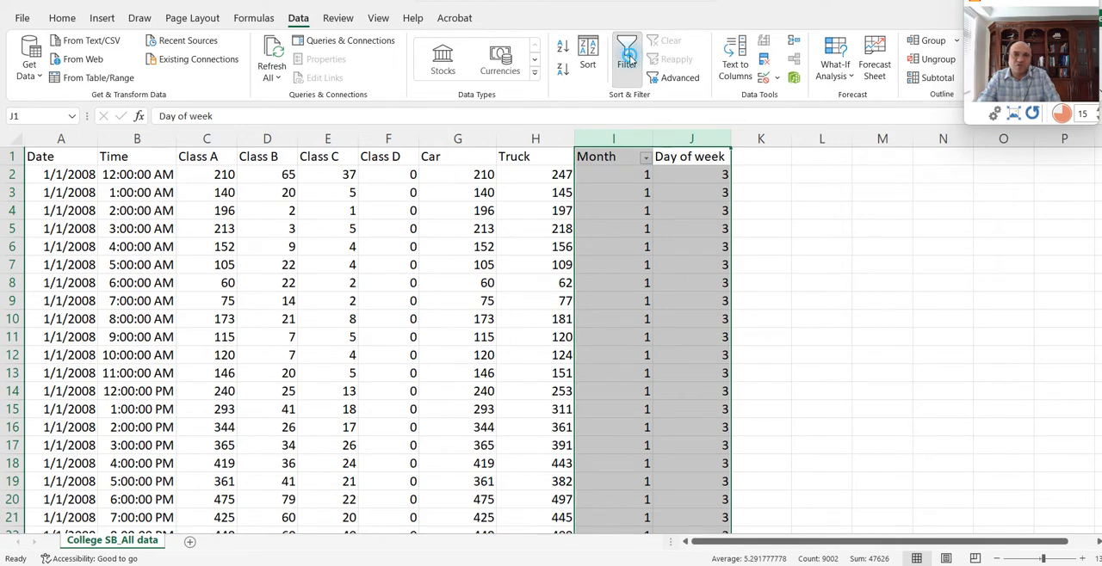
pyautogui.click(628, 73)
pyautogui.click(629, 76)
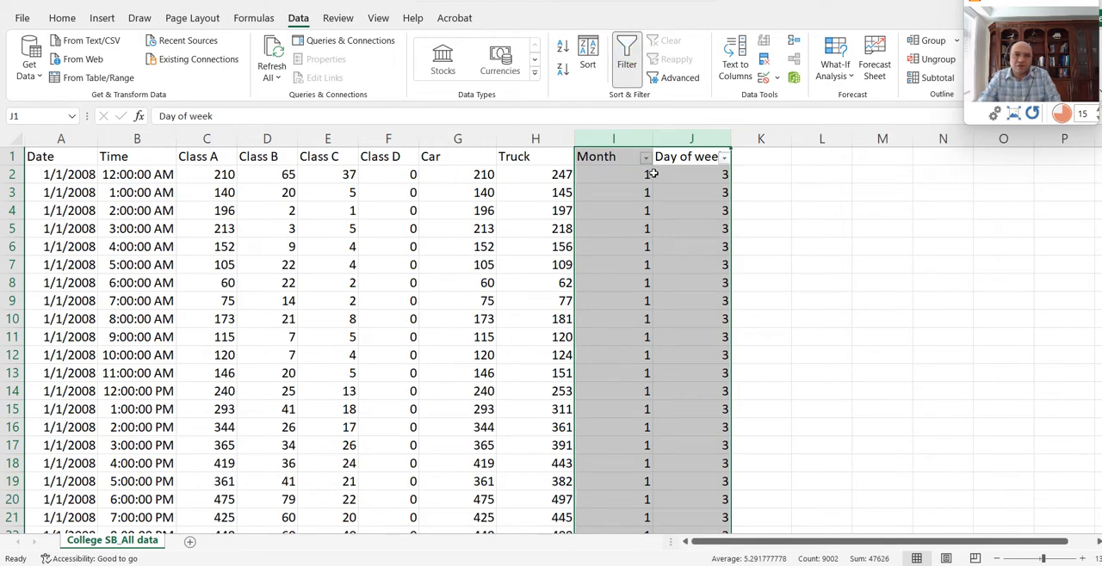
pyautogui.click(612, 208)
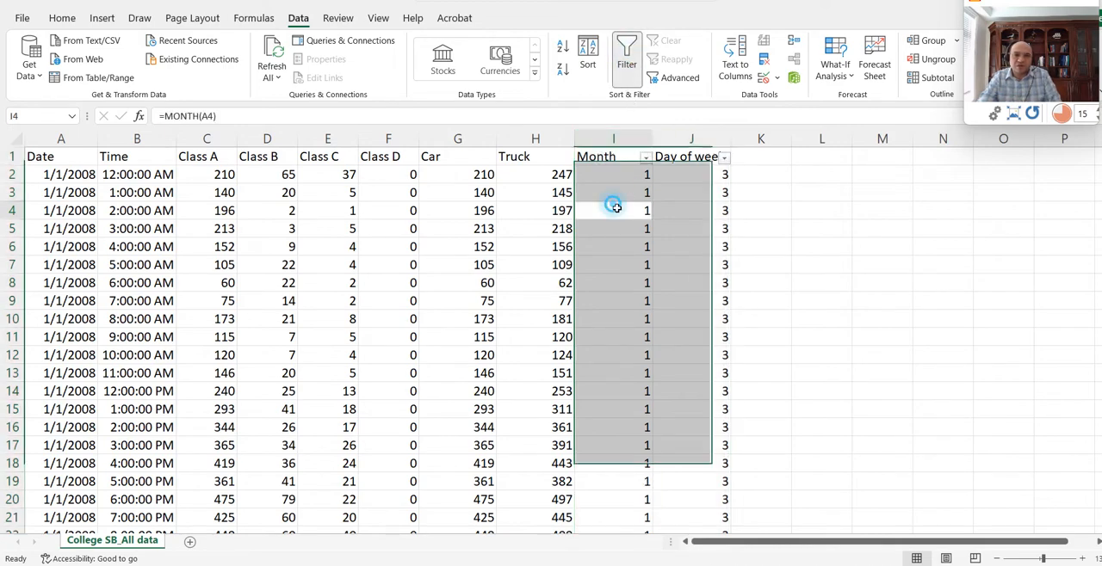
# - Filter the Month column to show only the rows for month 5
pyautogui.click(646, 159)
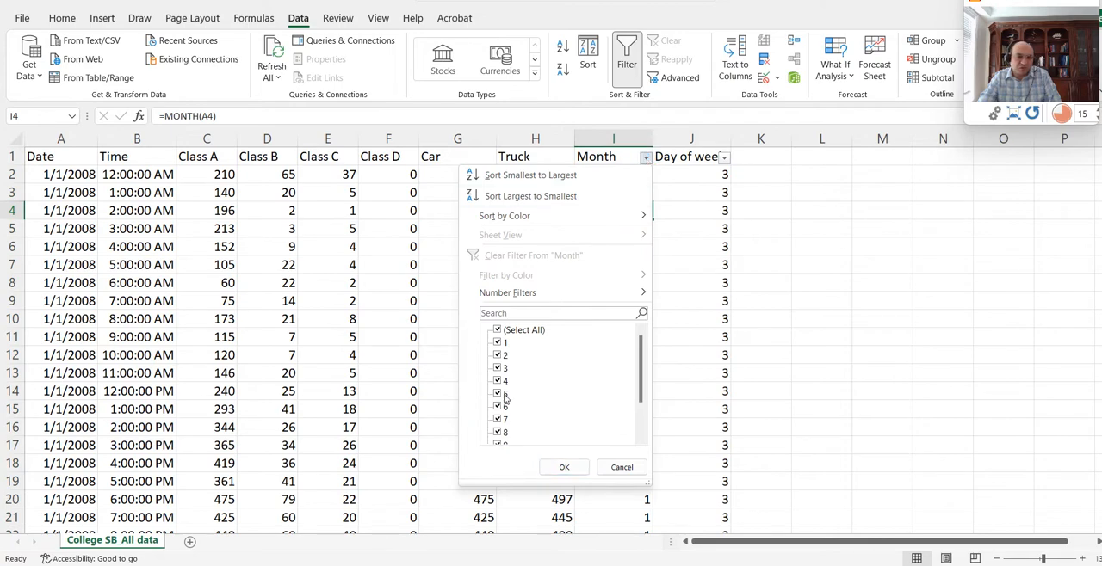
pyautogui.click(497, 331)
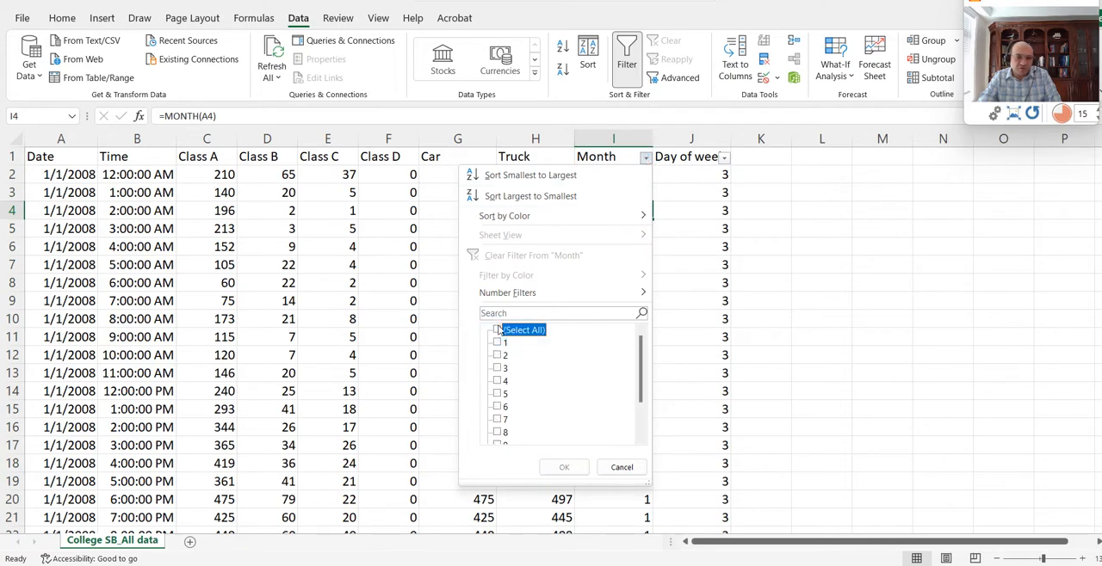
pyautogui.click(497, 394)
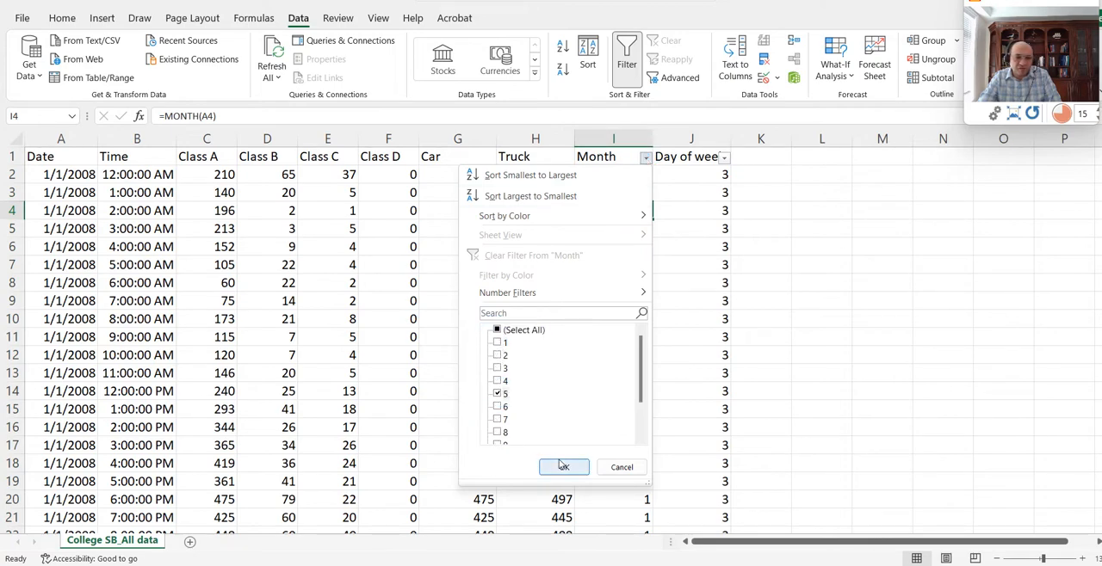
pyautogui.click(564, 468)
# - Filter Day of week to show only day 7 and select the Car column to read its sum
pyautogui.click(730, 159)
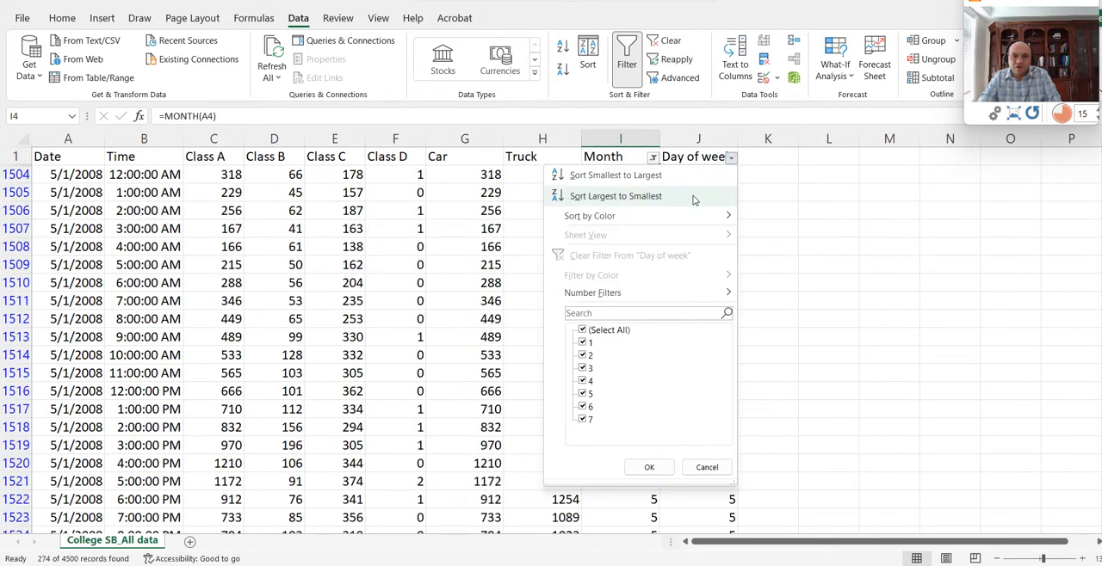
pyautogui.click(582, 330)
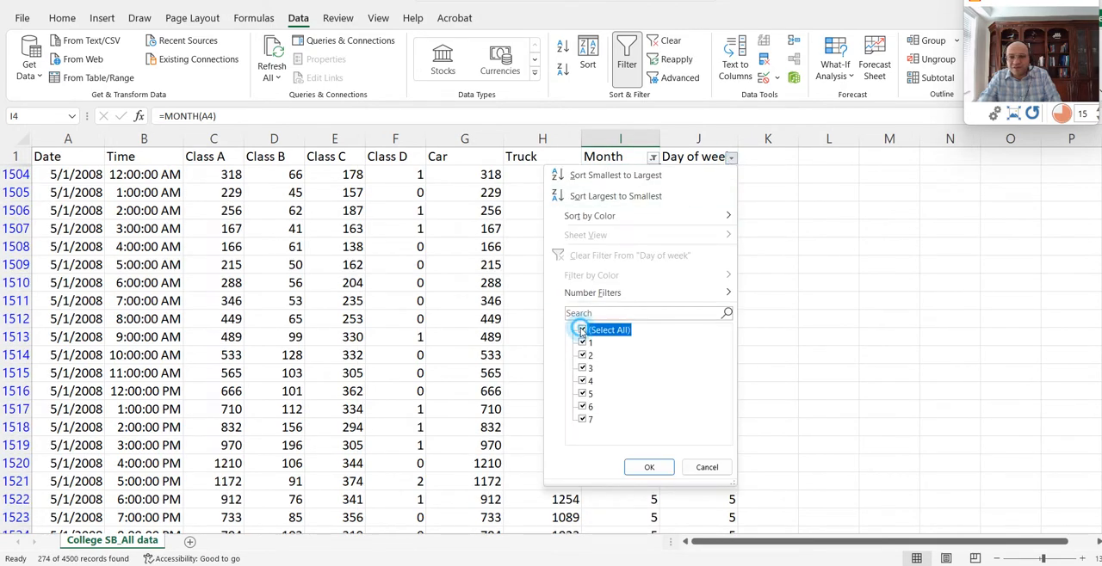
pyautogui.click(582, 420)
pyautogui.click(647, 467)
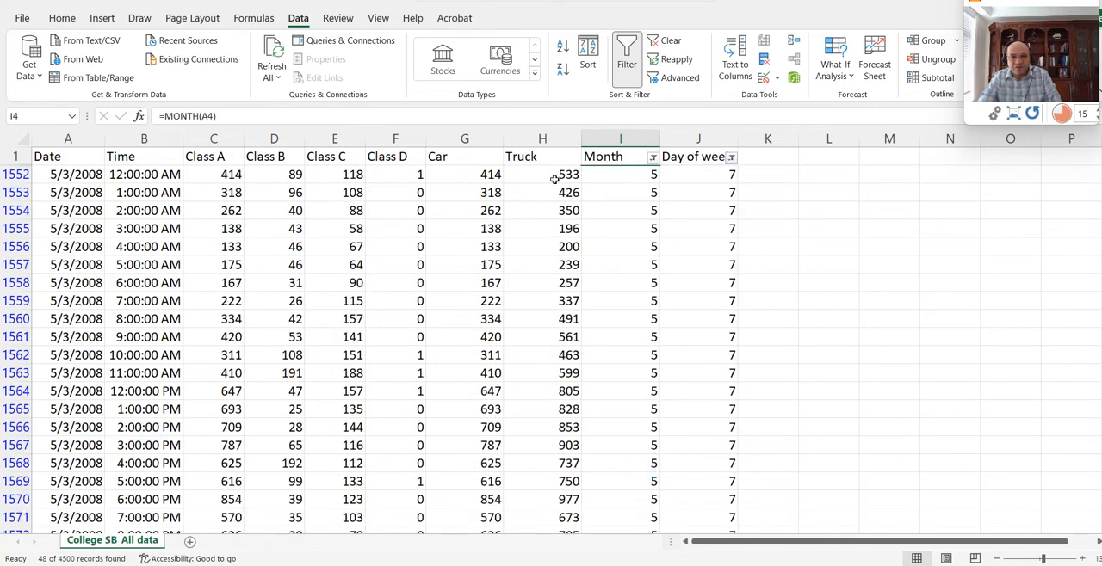
pyautogui.click(464, 140)
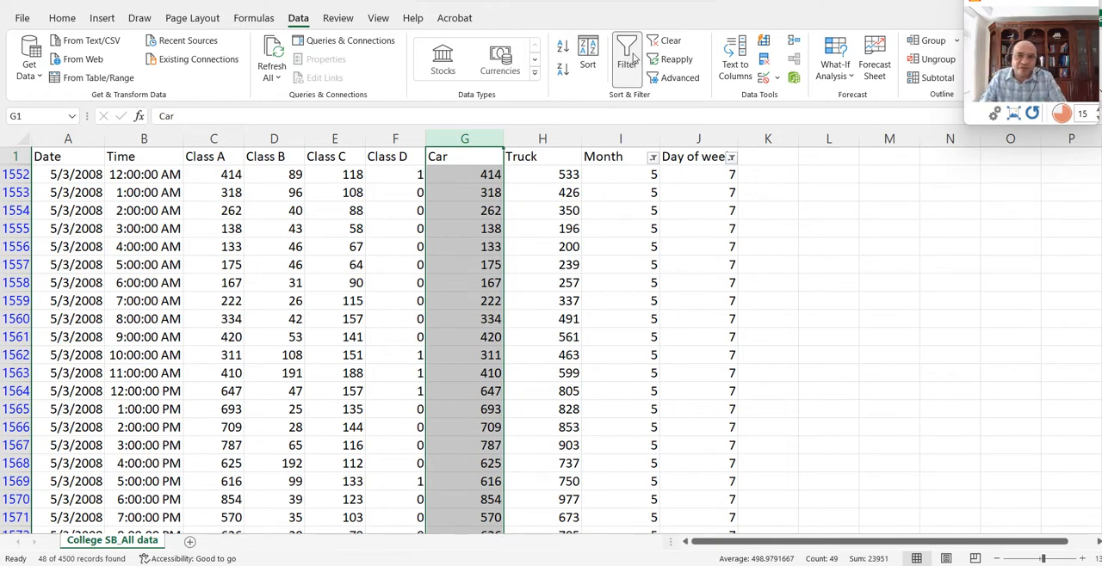
# - Clear the Month and Day of week filters to show all the records
pyautogui.click(667, 40)
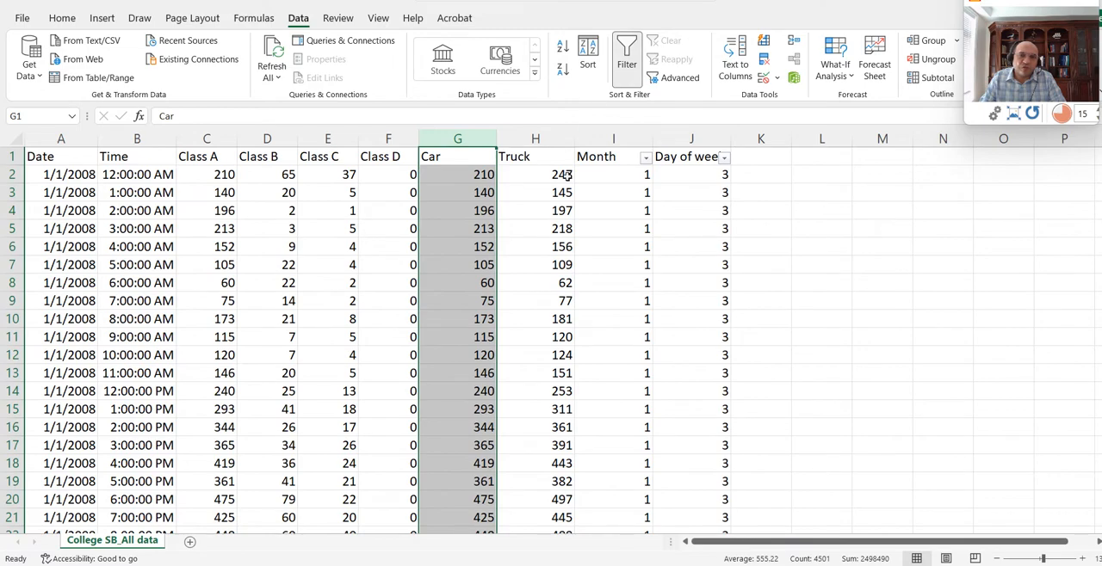
pyautogui.click(612, 176)
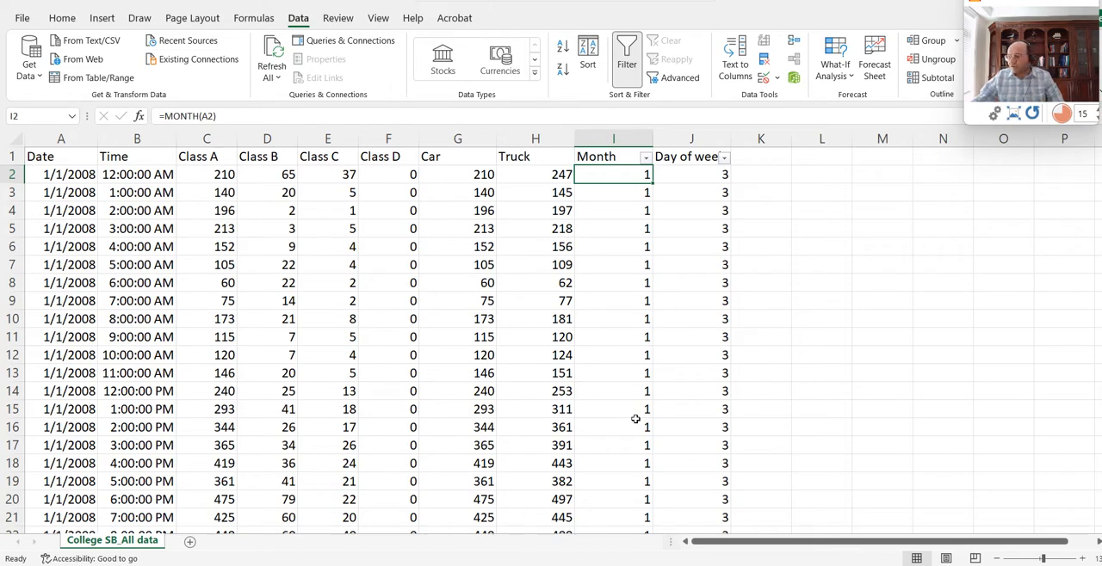
# - Review the handwritten statistics formulas in the Camera window and minimize it
pyautogui.hotkey('alt', 'Tab')
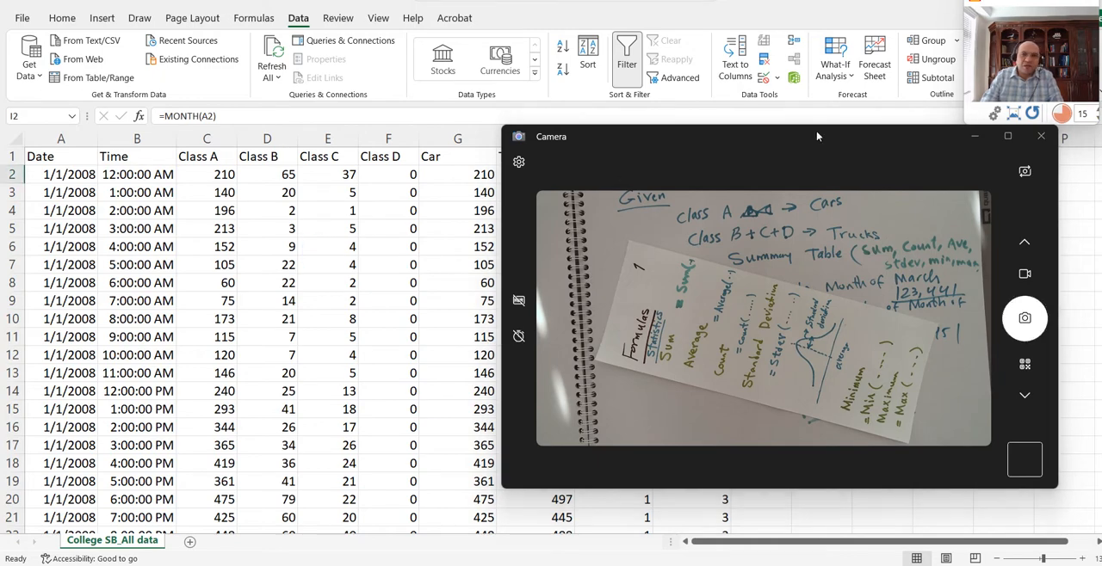
pyautogui.click(974, 136)
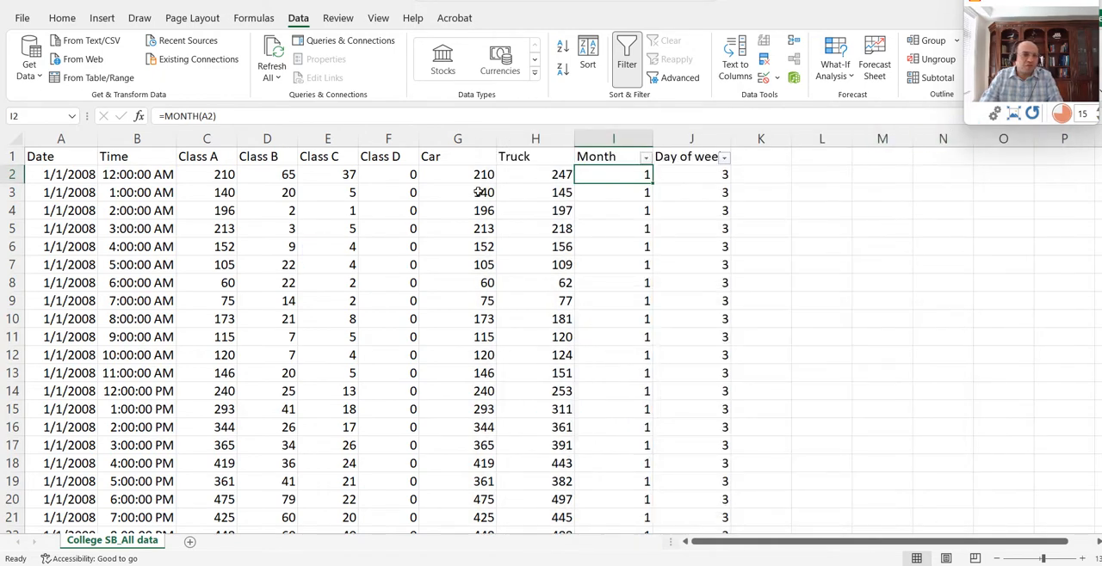
pyautogui.moveTo(54, 157); pyautogui.dragTo(537, 153)
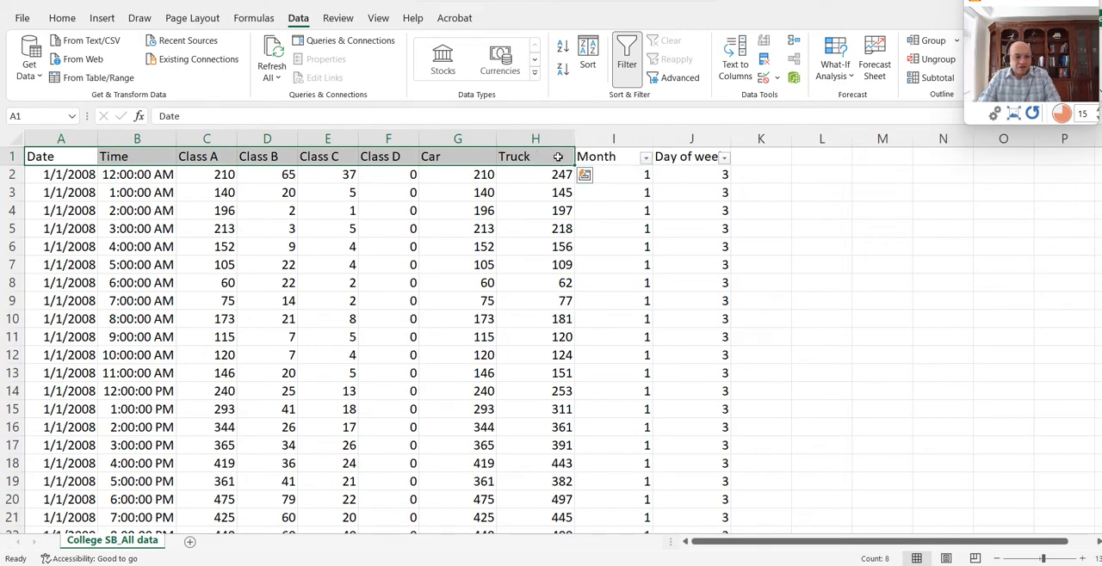
pyautogui.hotkey('ctrl', 'c')
pyautogui.click(822, 156)
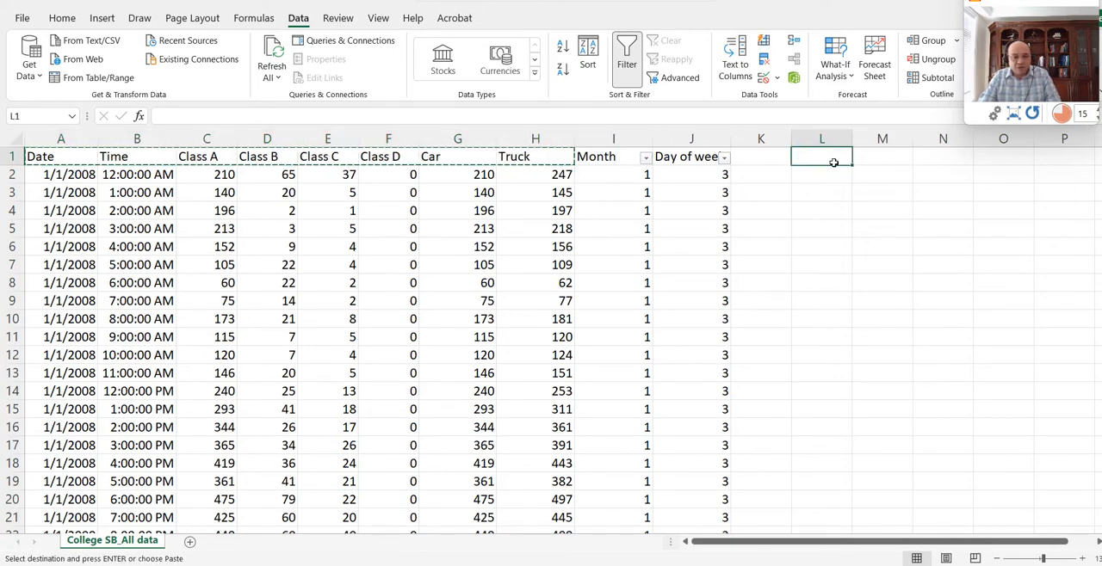
pyautogui.hotkey('ctrl', 'v')
pyautogui.scroll(-1, 834, 177)
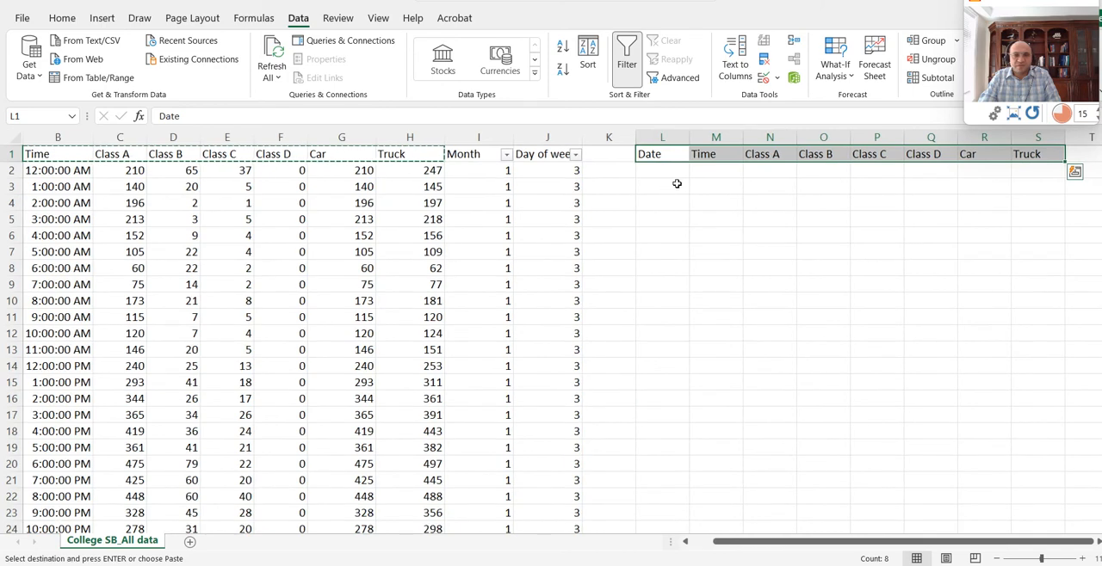
pyautogui.click(720, 175)
pyautogui.moveTo(658, 158); pyautogui.dragTo(723, 159)
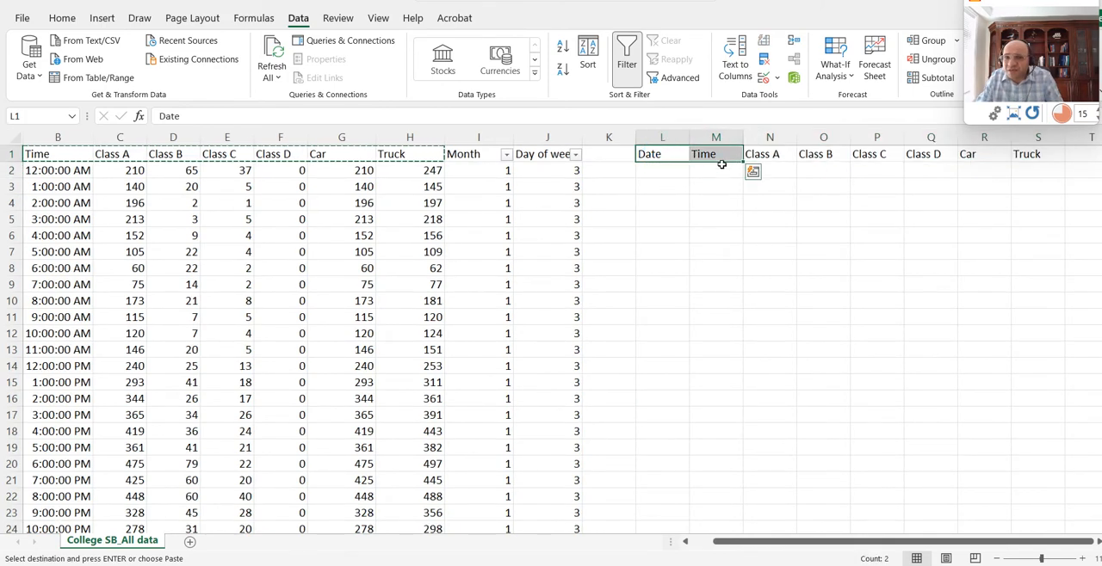
pyautogui.press('Delete')
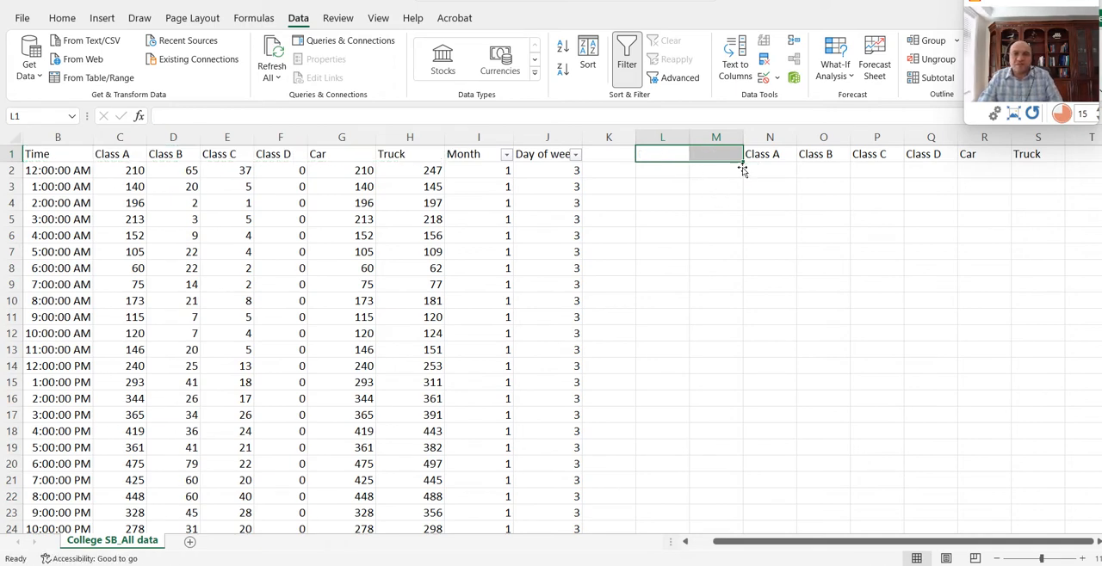
pyautogui.click(717, 171)
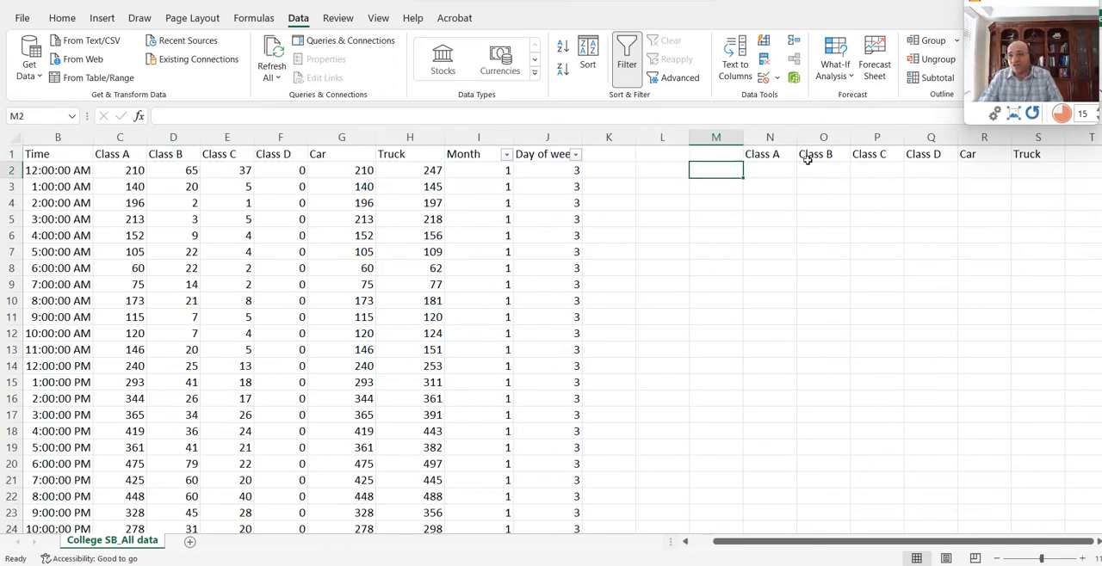
pyautogui.hotkey('ctrl', 'z')
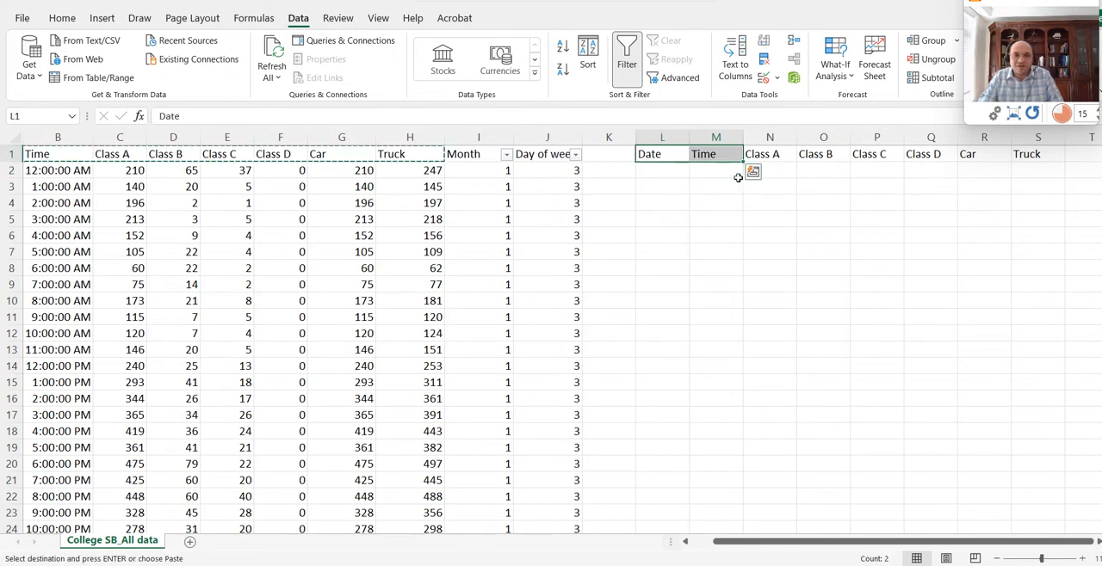
pyautogui.hotkey('ctrl', 'z')
pyautogui.hotkey('ctrl', 'z')
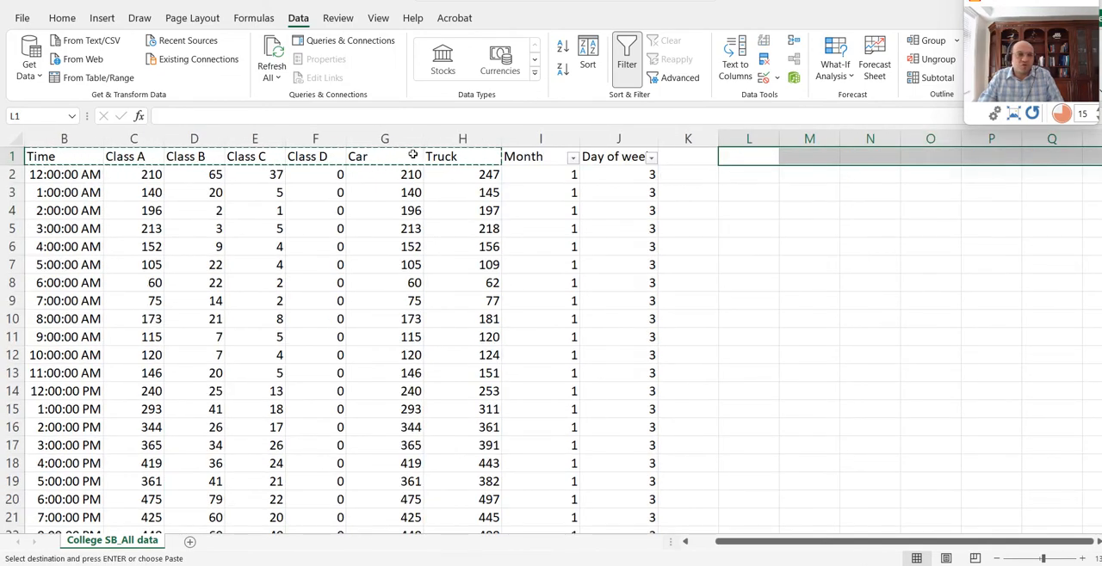
# - Copy the Car and Truck headers from G1:H1 to M1:N1 as the summary table's column headings
pyautogui.moveTo(406, 155); pyautogui.dragTo(450, 156)
pyautogui.hotkey('ctrl', 'c')
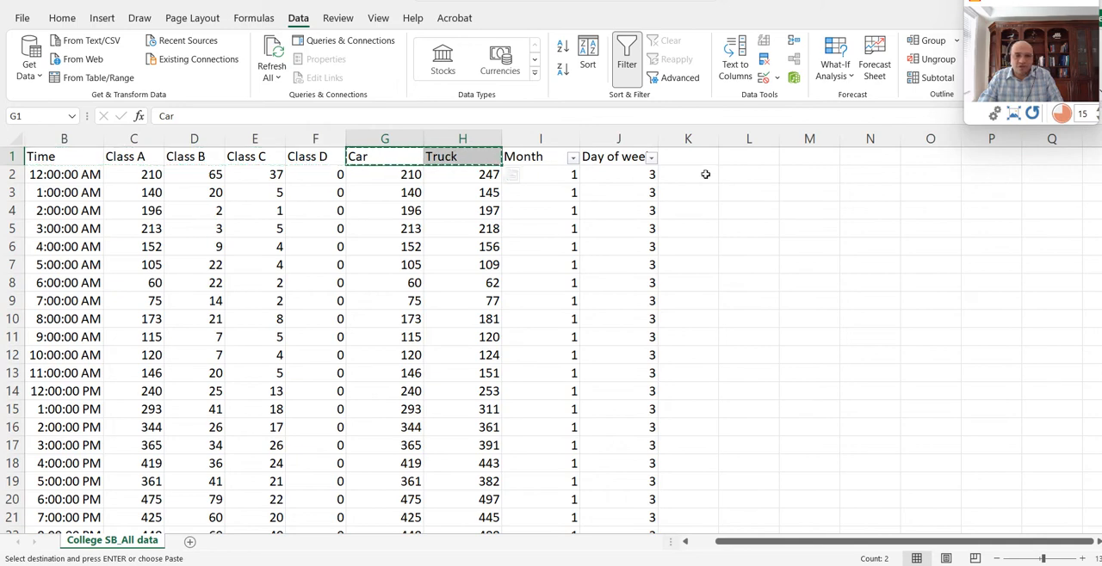
pyautogui.click(816, 158)
pyautogui.hotkey('ctrl', 'v')
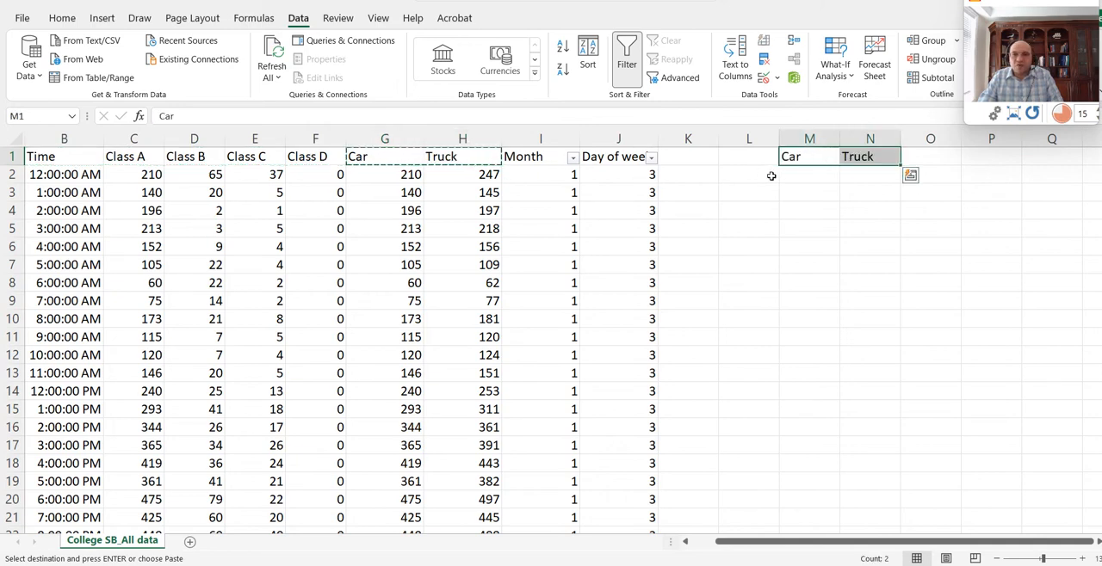
# - Label the summary table rows in L2:L6 as Sum, Average, Standard Dev, Min and Max
pyautogui.click(756, 179)
pyautogui.write('Sum')
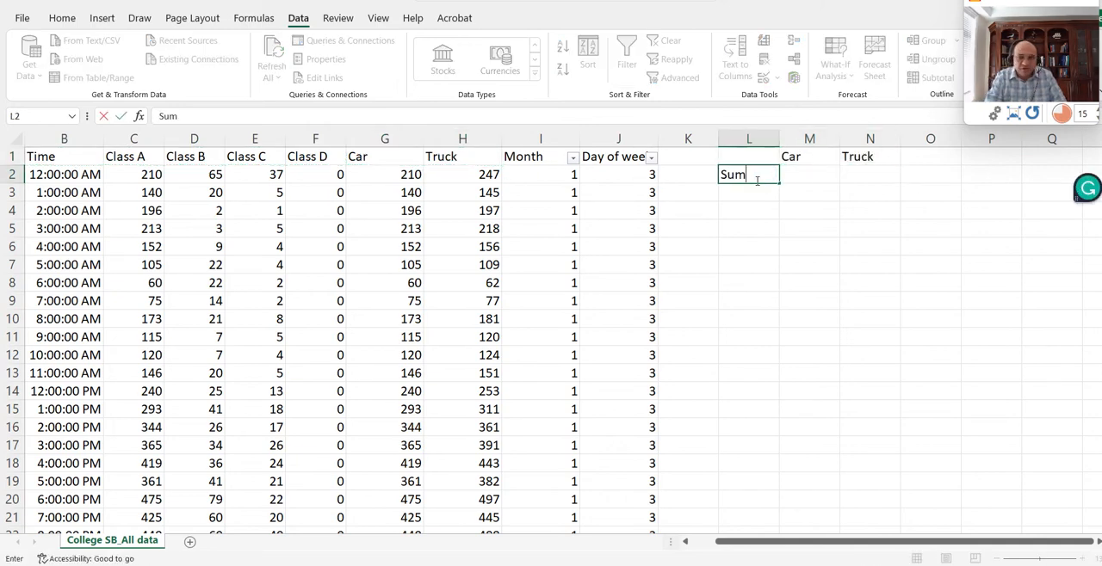
pyautogui.press('Return')
pyautogui.write('Ave')
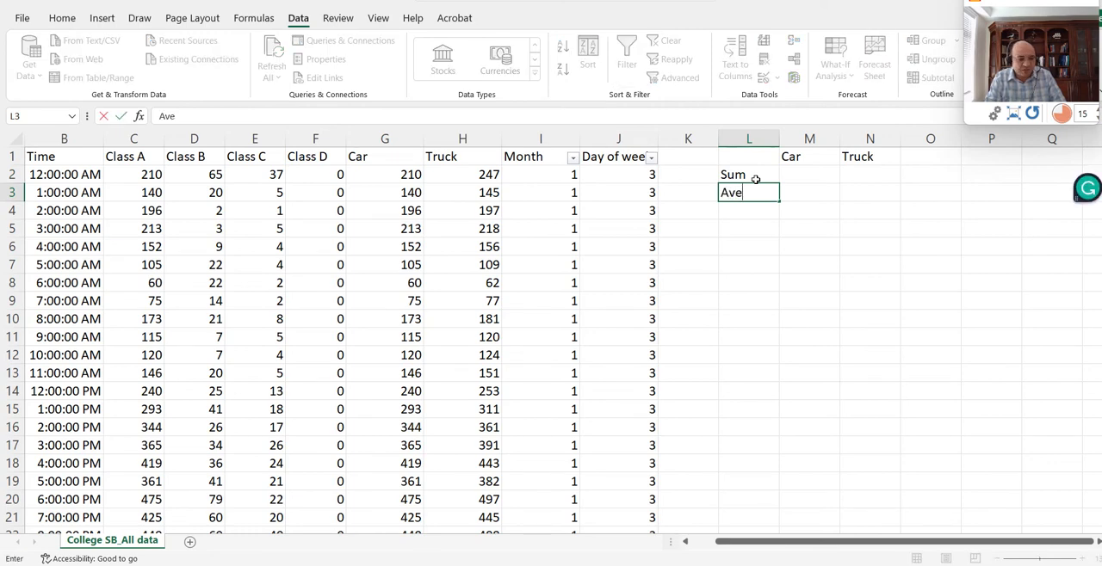
pyautogui.write('rage')
pyautogui.press('Return')
pyautogui.write('S')
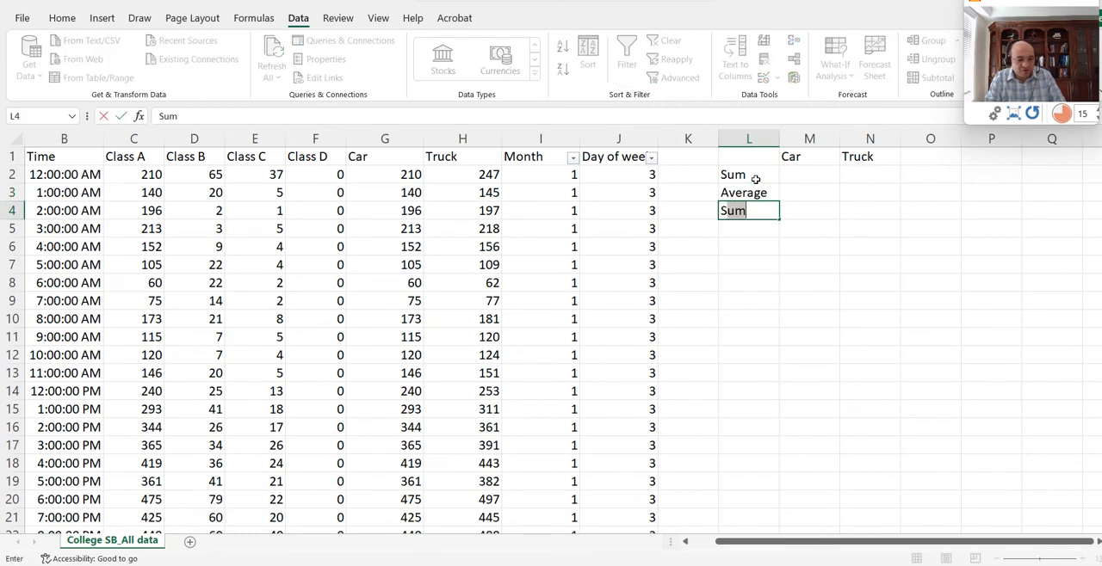
pyautogui.write('tand')
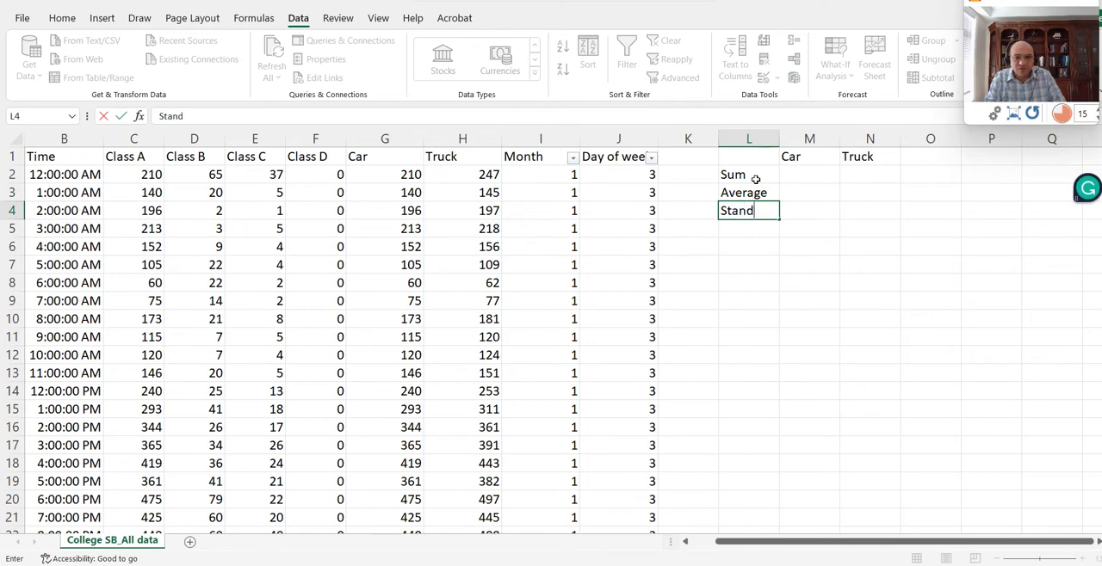
pyautogui.write('ard')
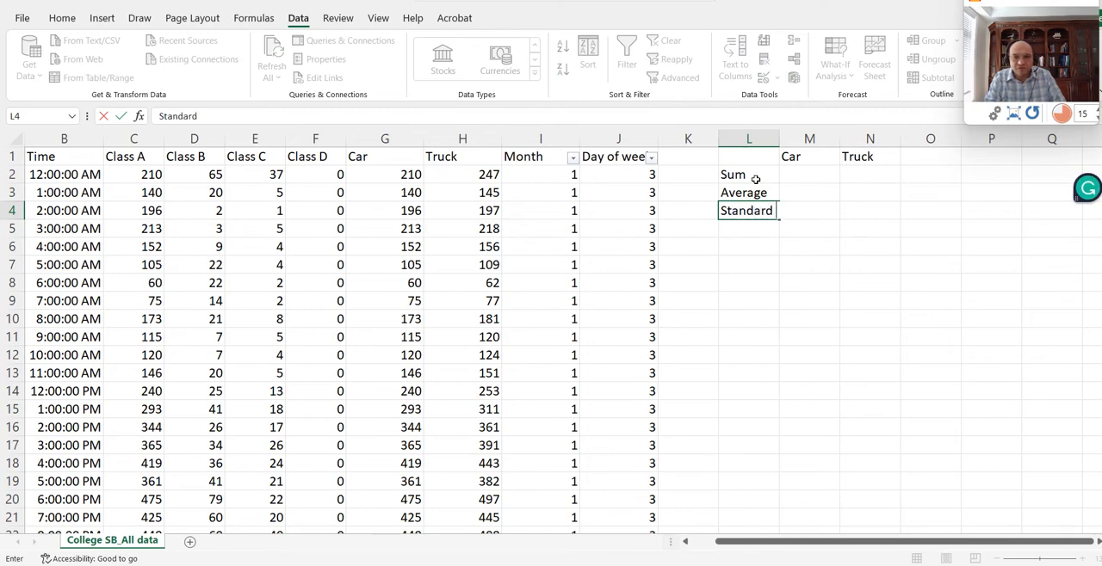
pyautogui.write(' Dev')
pyautogui.press('Return')
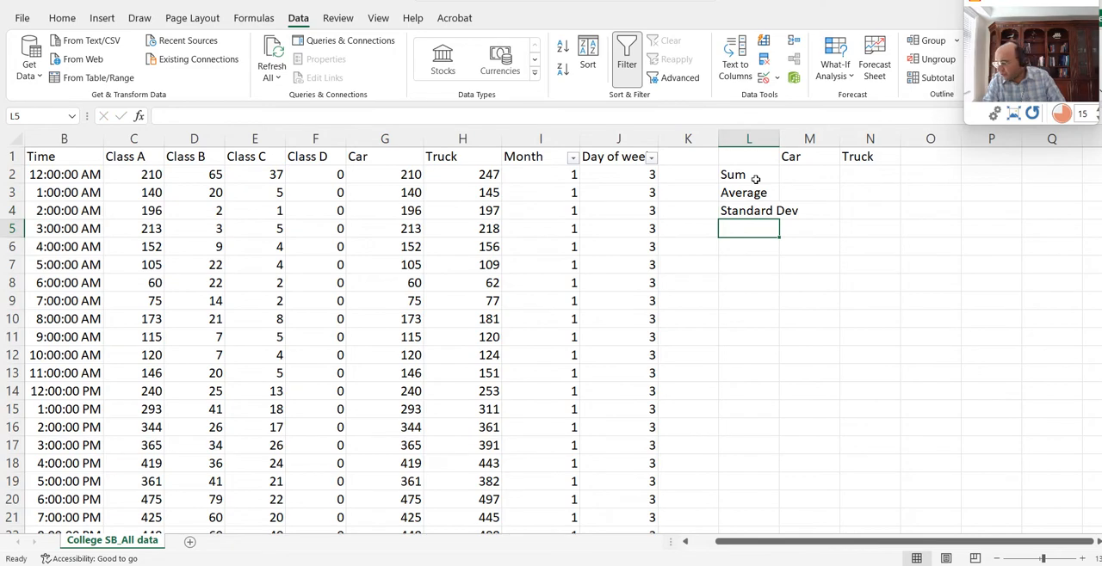
pyautogui.write('Min')
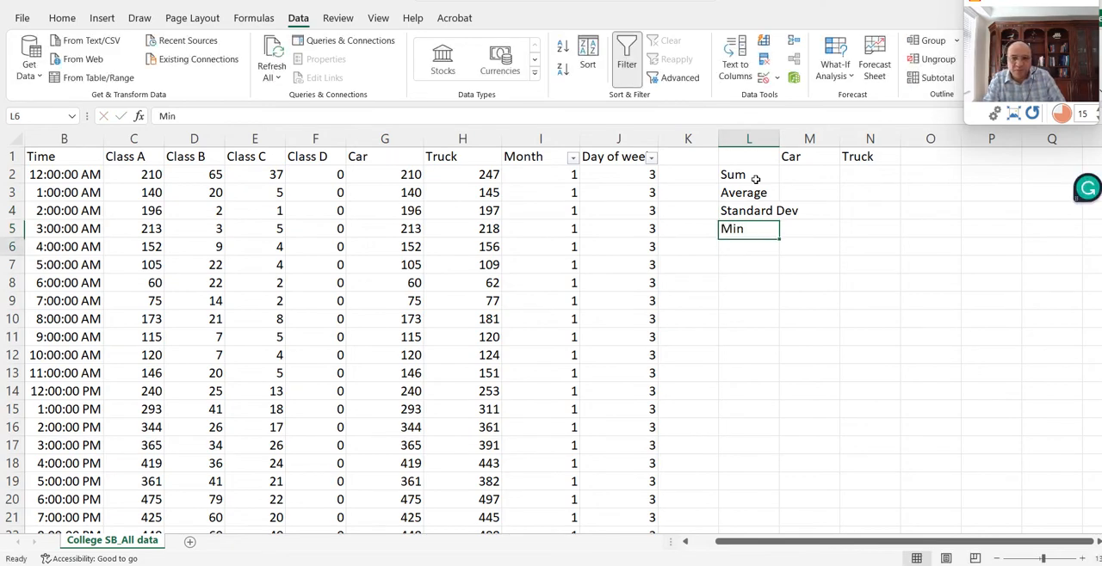
pyautogui.press('Return')
pyautogui.write('Max')
pyautogui.press('Return')
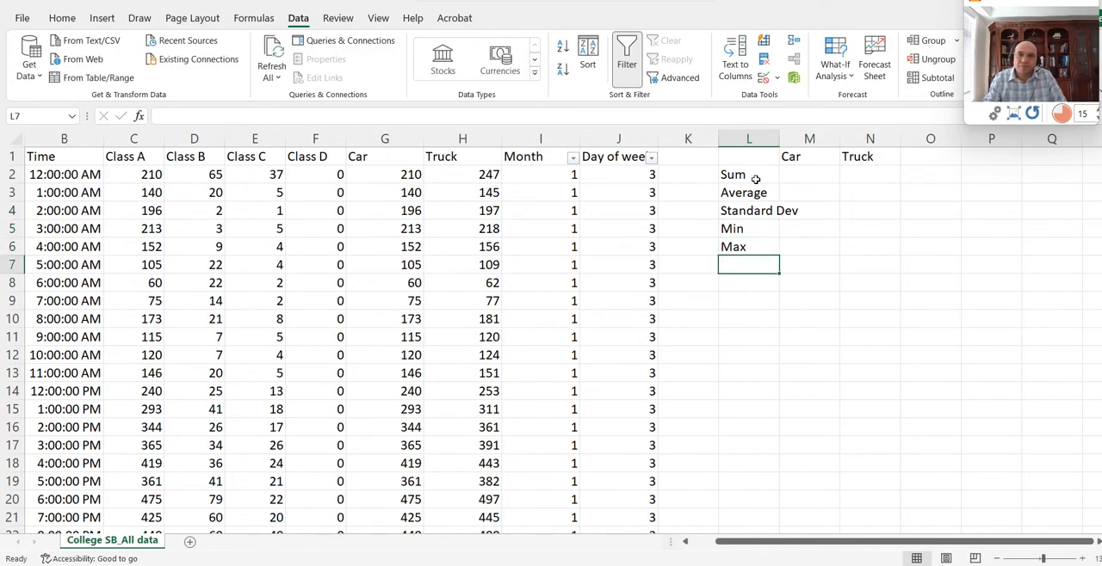
# - Enter a SUM formula over the whole Car column G in M2
pyautogui.click(802, 175)
pyautogui.write('=')
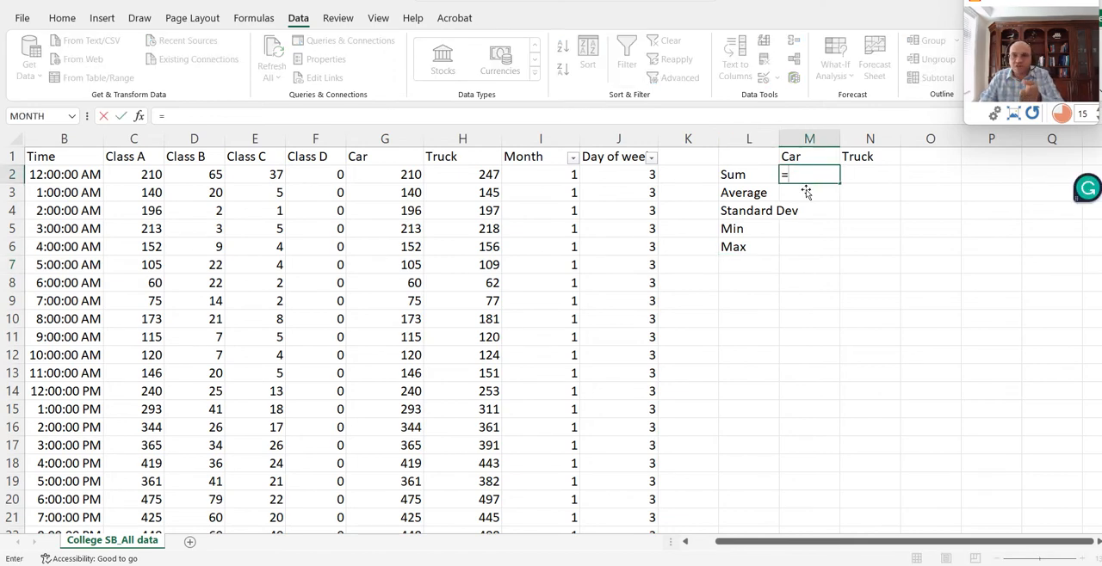
pyautogui.write('su')
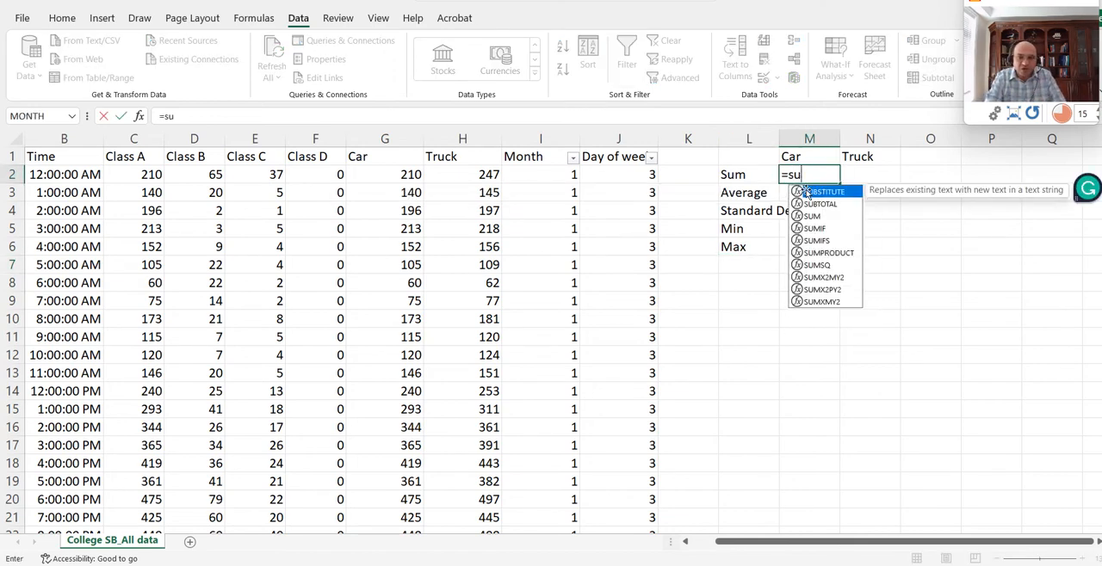
pyautogui.write('m(')
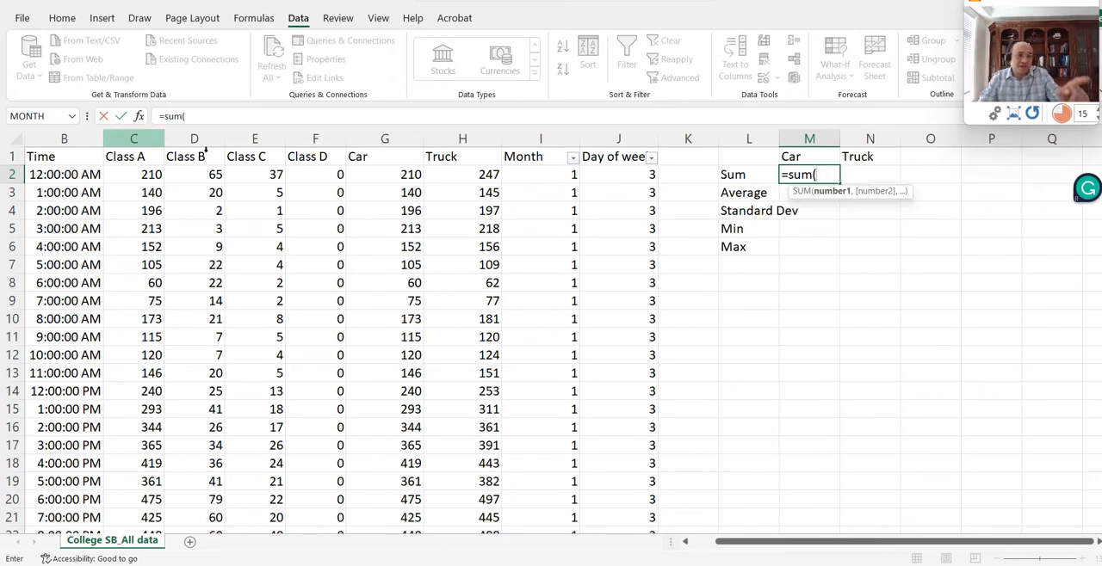
pyautogui.click(383, 140)
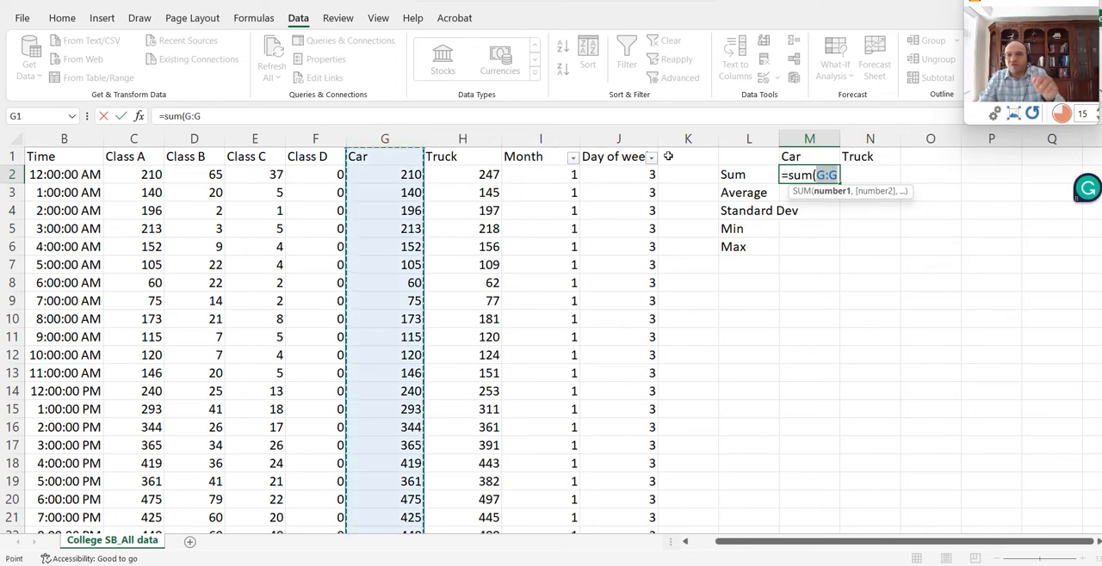
pyautogui.click(841, 175)
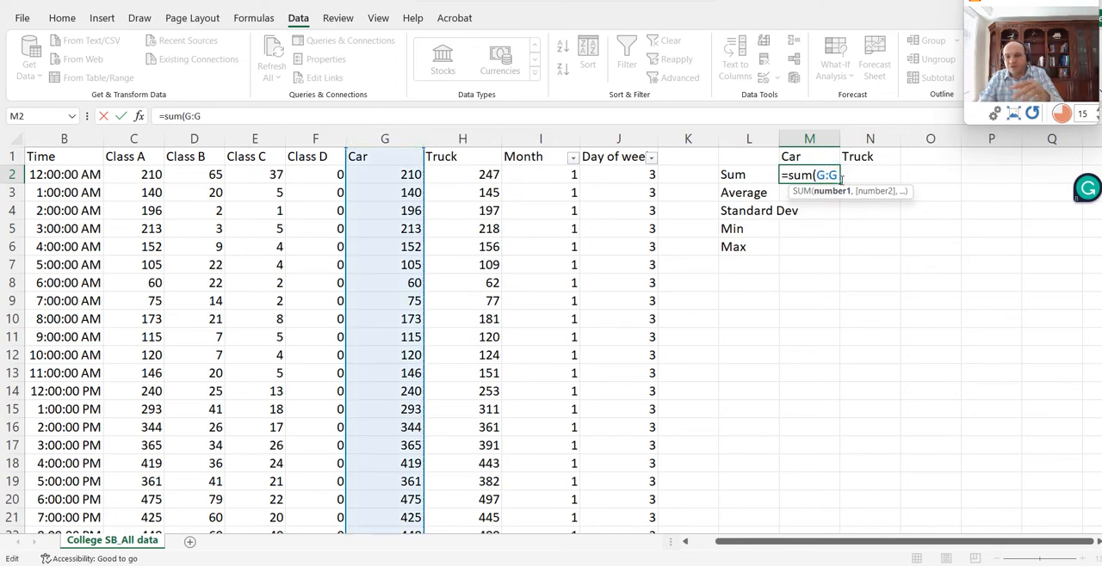
pyautogui.write(')')
pyautogui.press('Return')
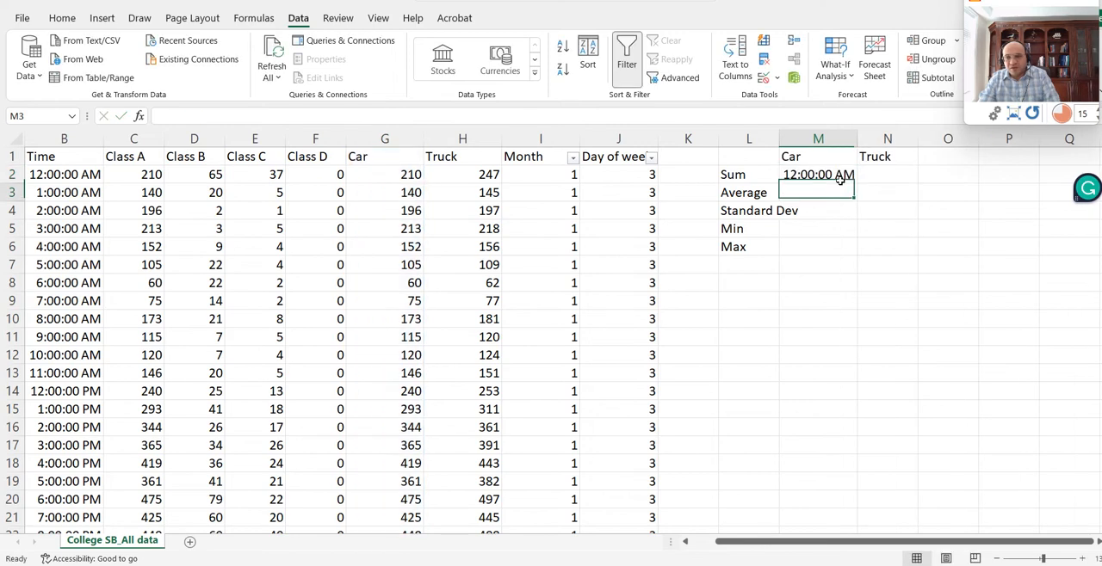
# - Set the Car sum in M2 to the General number format and fill its formula across to N2 for Truck
pyautogui.click(834, 181)
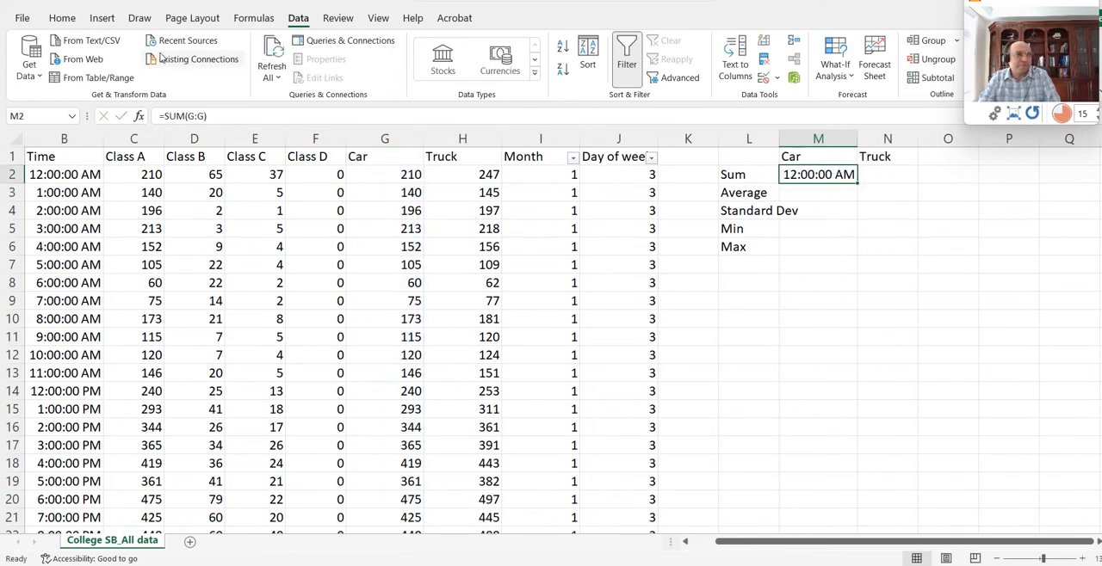
pyautogui.click(62, 17)
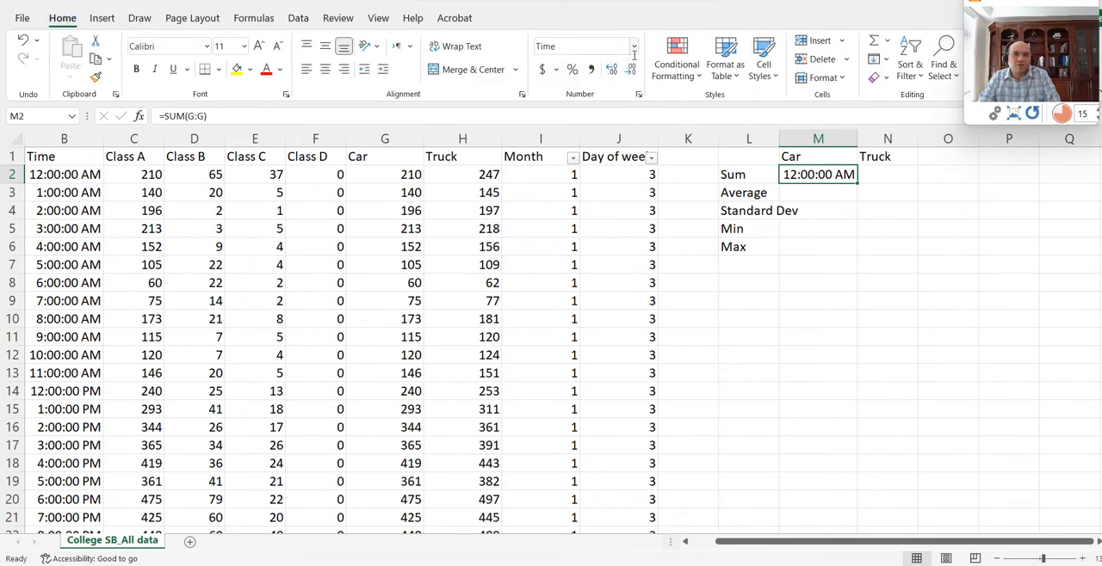
pyautogui.click(633, 47)
pyautogui.click(593, 76)
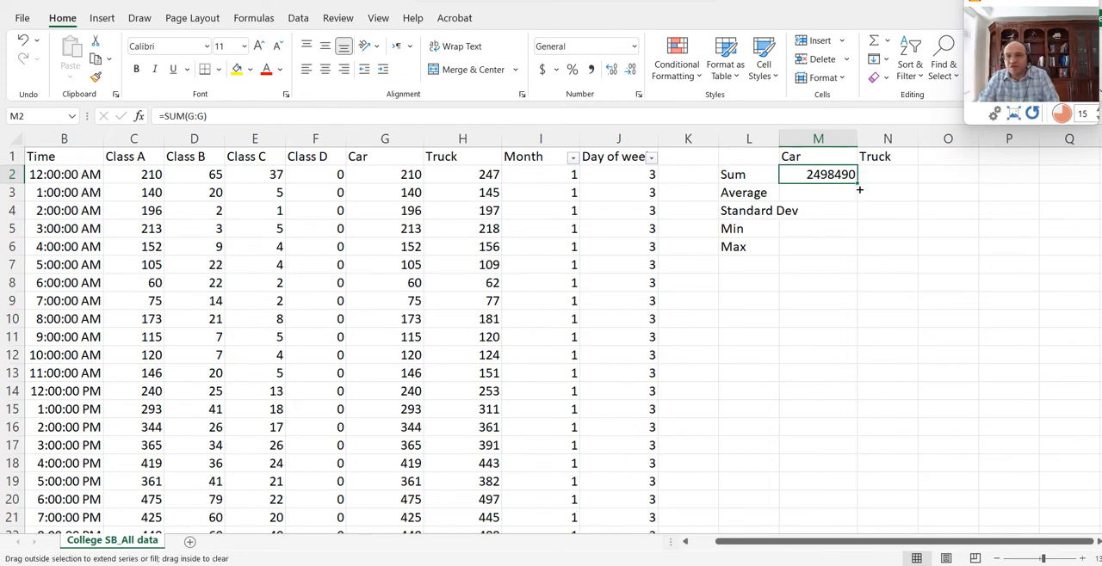
pyautogui.moveTo(859, 189); pyautogui.dragTo(887, 178)
pyautogui.click(886, 178)
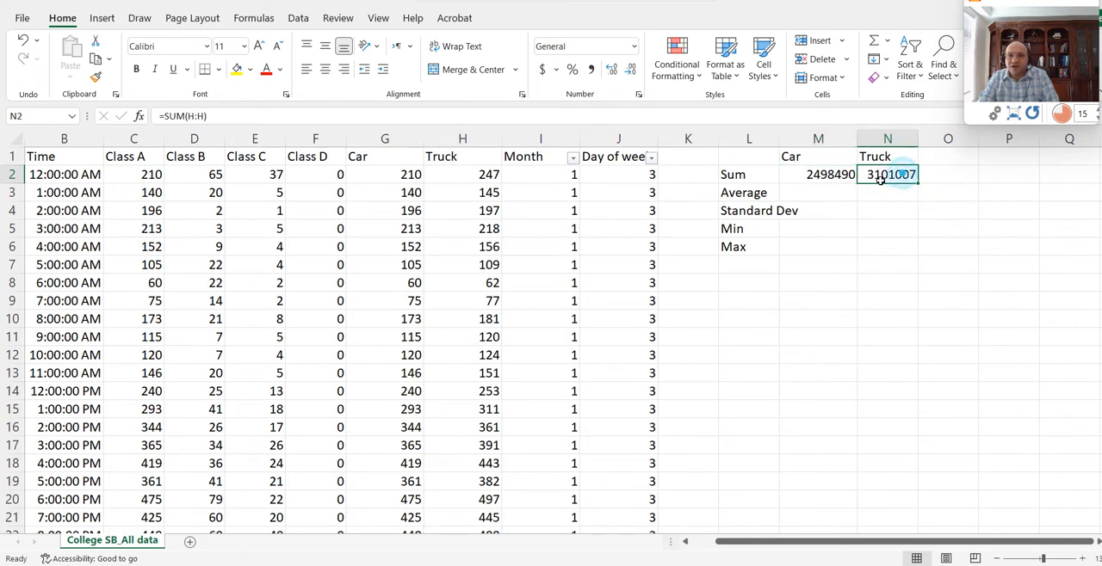
# - Apply the comma style to the Car and Truck sums in M2:N2
pyautogui.moveTo(883, 178); pyautogui.dragTo(820, 180)
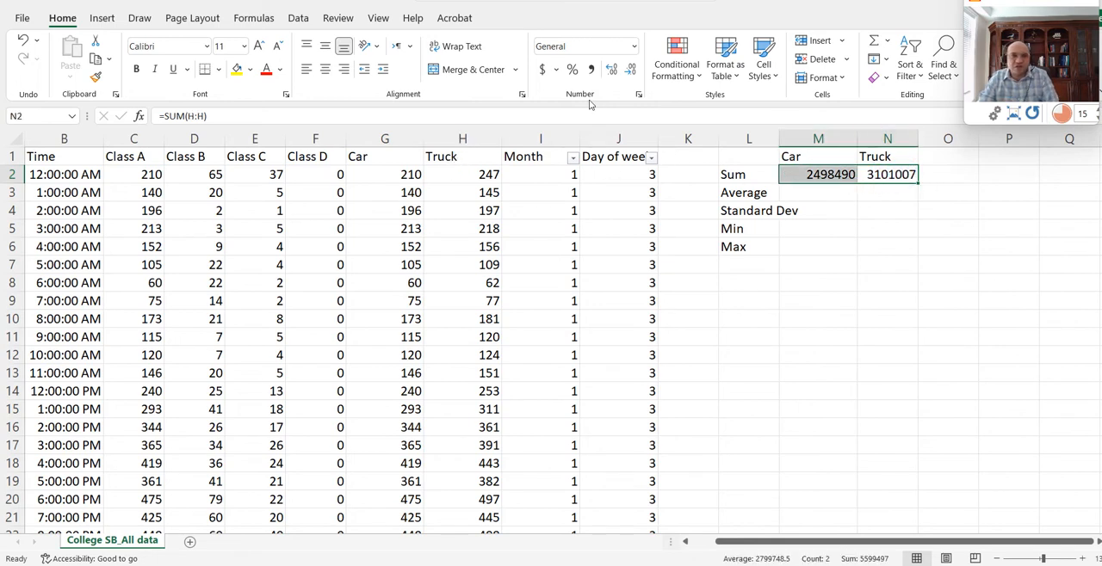
pyautogui.click(591, 69)
pyautogui.click(797, 175)
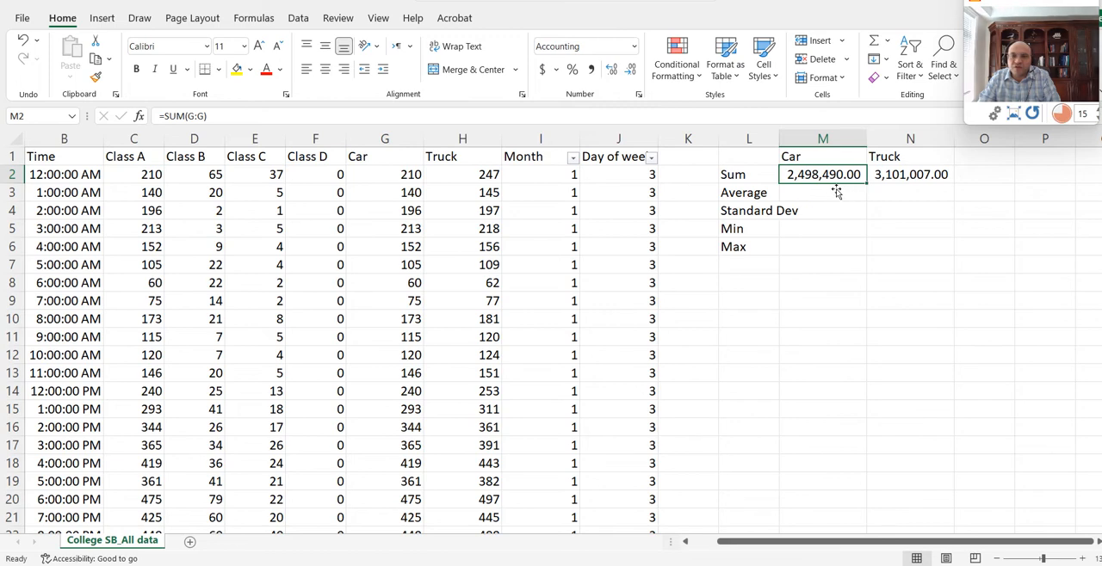
# - Enter an AVERAGE formula over column G in M3 and fill it across to N3 for Truck
pyautogui.click(809, 196)
pyautogui.write('=')
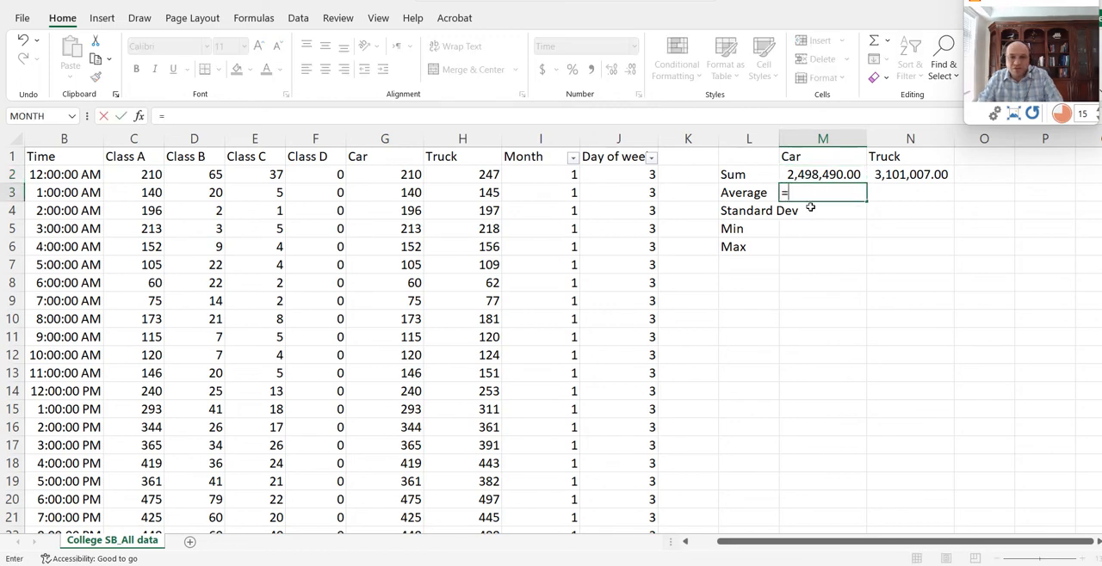
pyautogui.write('averag')
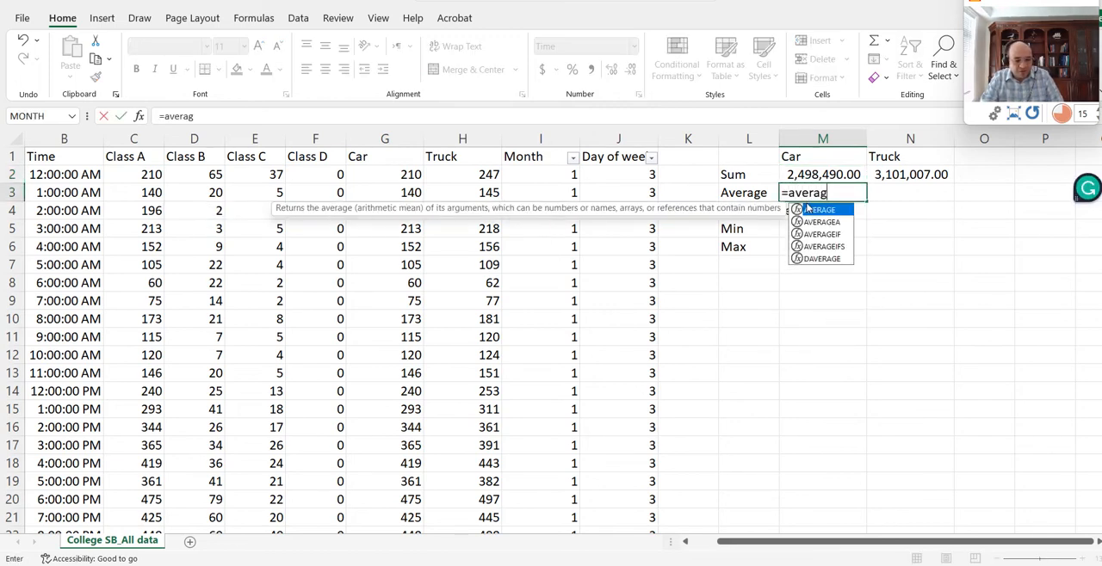
pyautogui.write('e(')
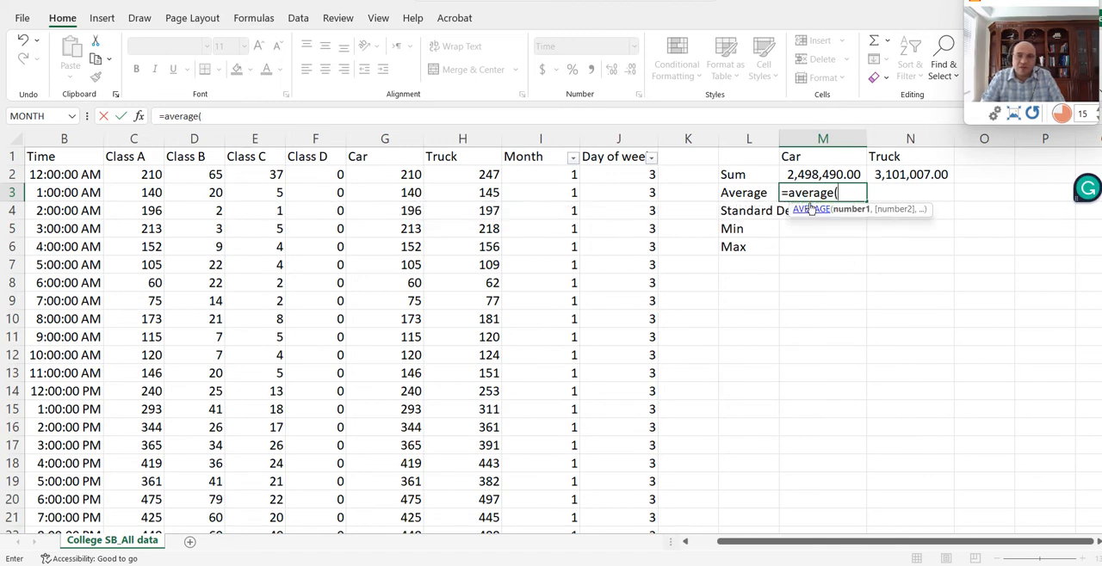
pyautogui.click(385, 140)
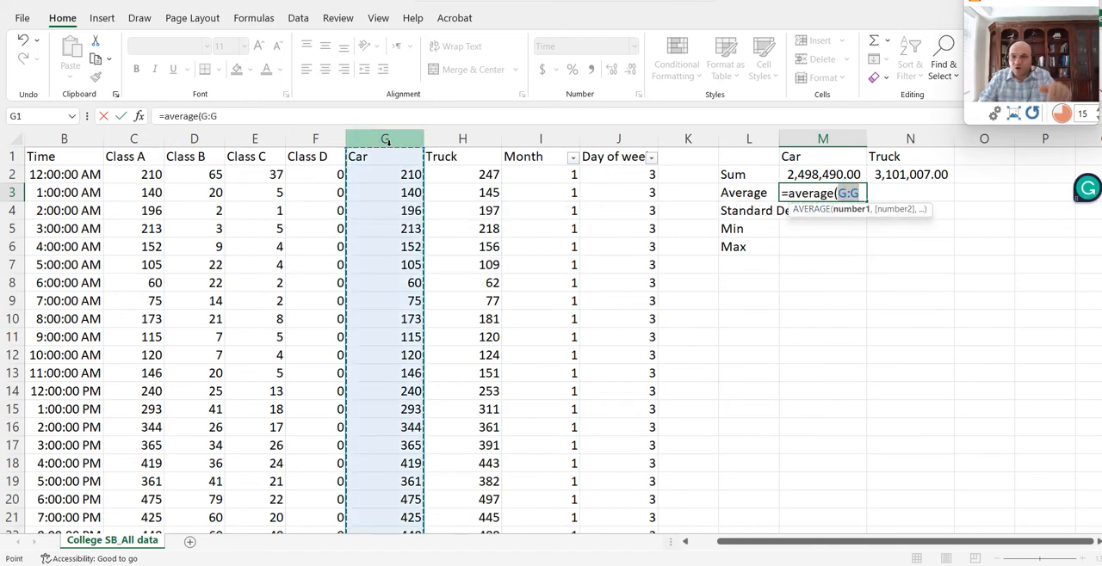
pyautogui.press('Return')
pyautogui.click(831, 192)
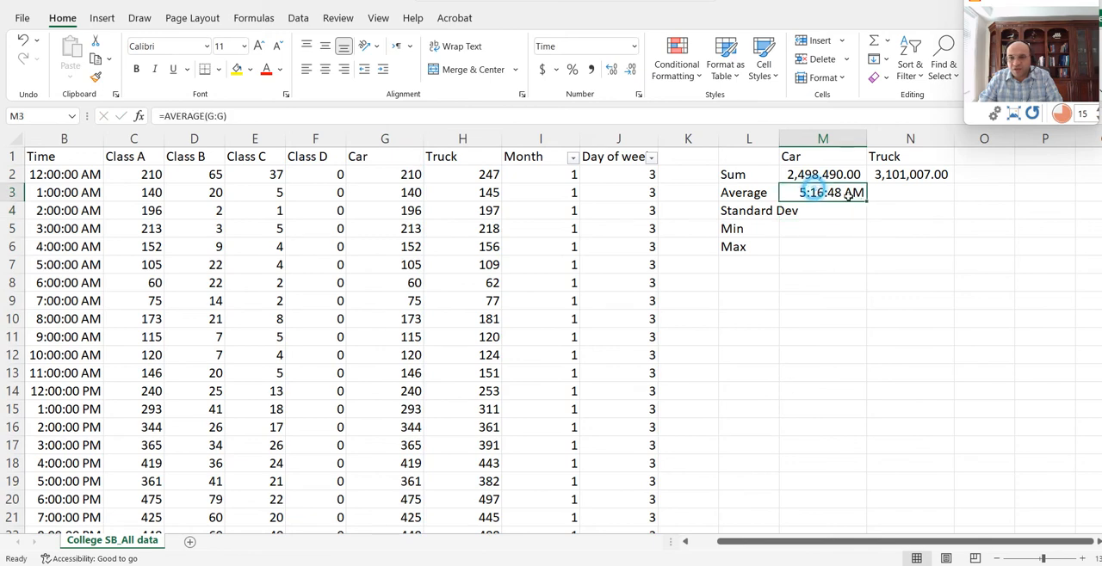
pyautogui.moveTo(871, 207); pyautogui.dragTo(940, 198)
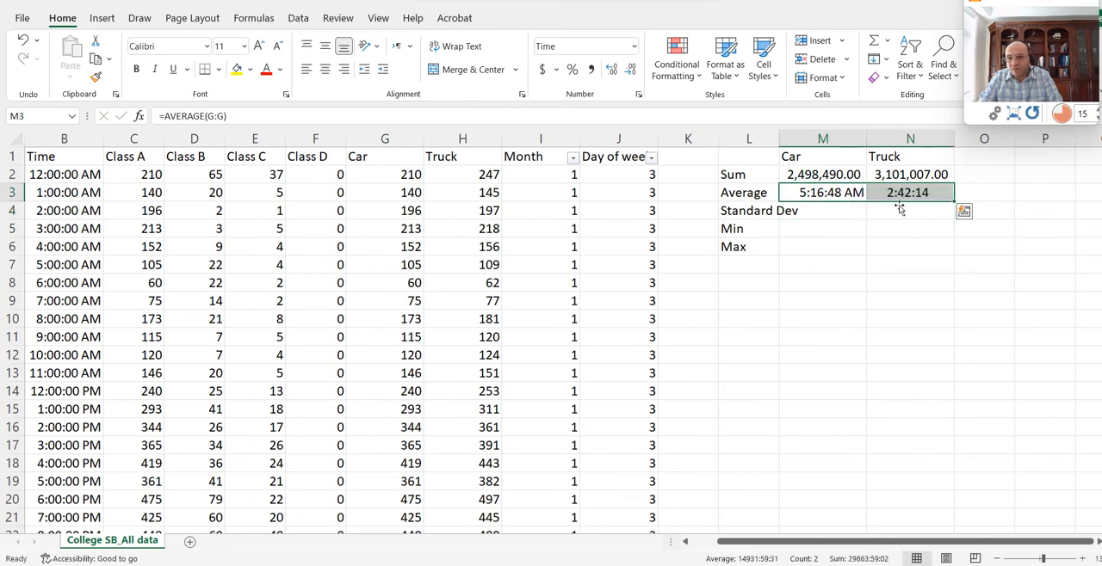
# - Set the summary range M1:N6 to the General number format and check the average formulas in row 3
pyautogui.moveTo(835, 160); pyautogui.dragTo(913, 252)
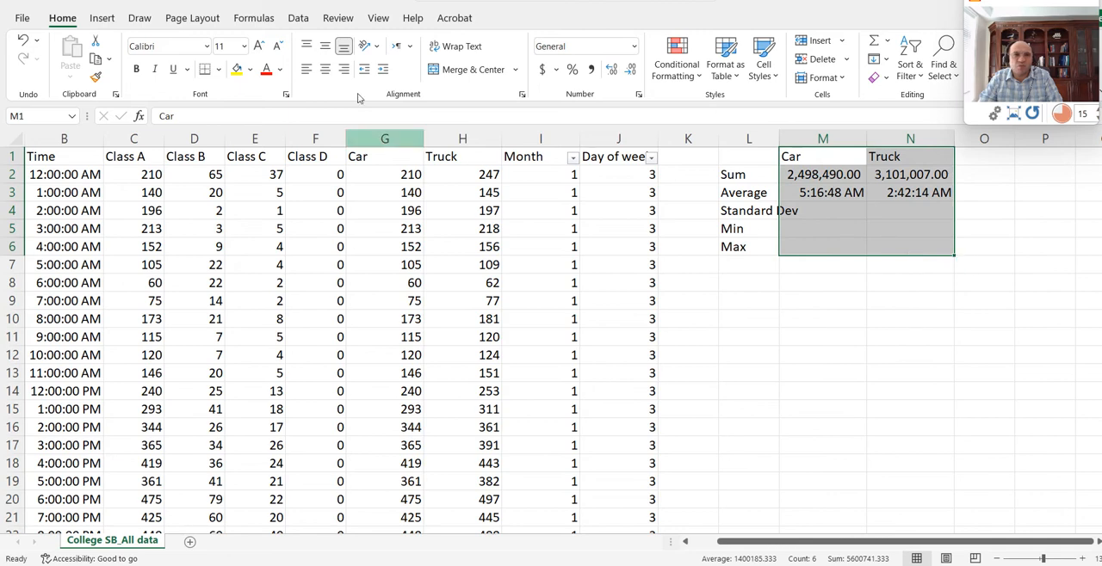
pyautogui.click(633, 46)
pyautogui.click(587, 67)
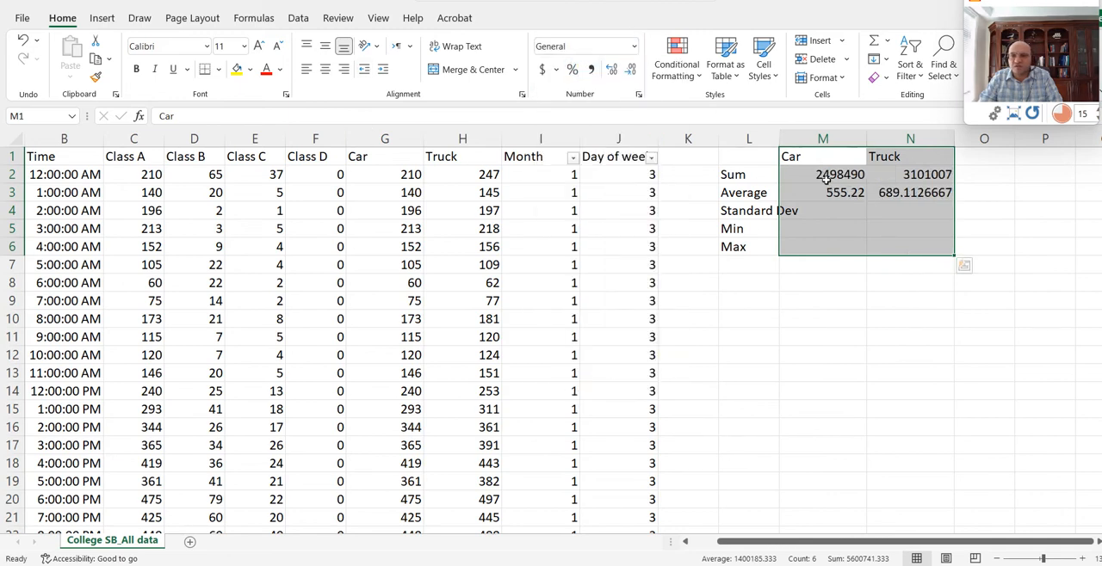
pyautogui.moveTo(825, 193); pyautogui.dragTo(912, 193)
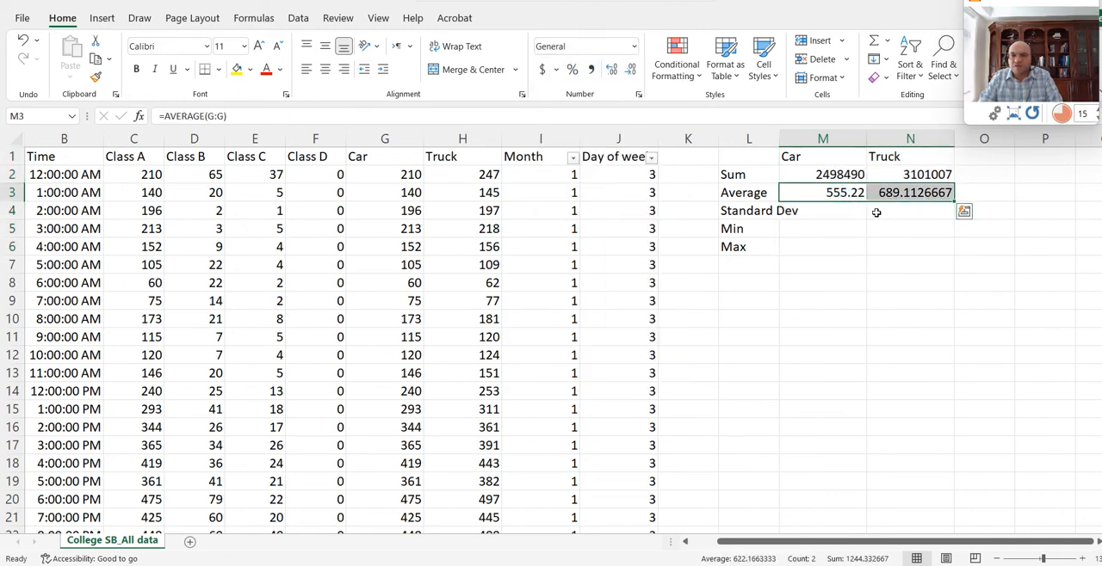
pyautogui.click(895, 194)
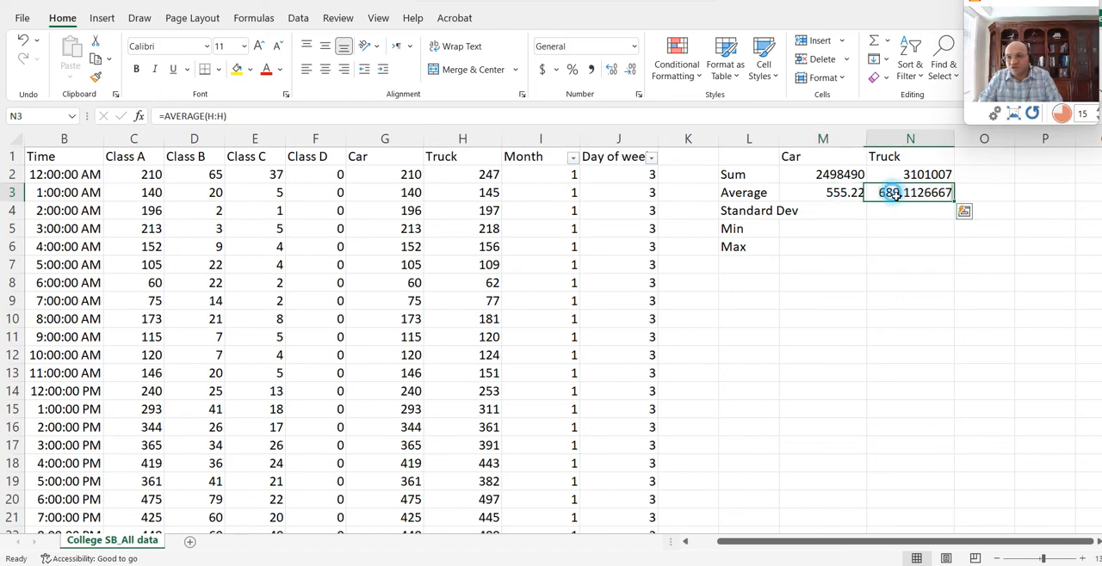
# - Enter a STDEV formula over the whole Car column G in M4
pyautogui.click(809, 217)
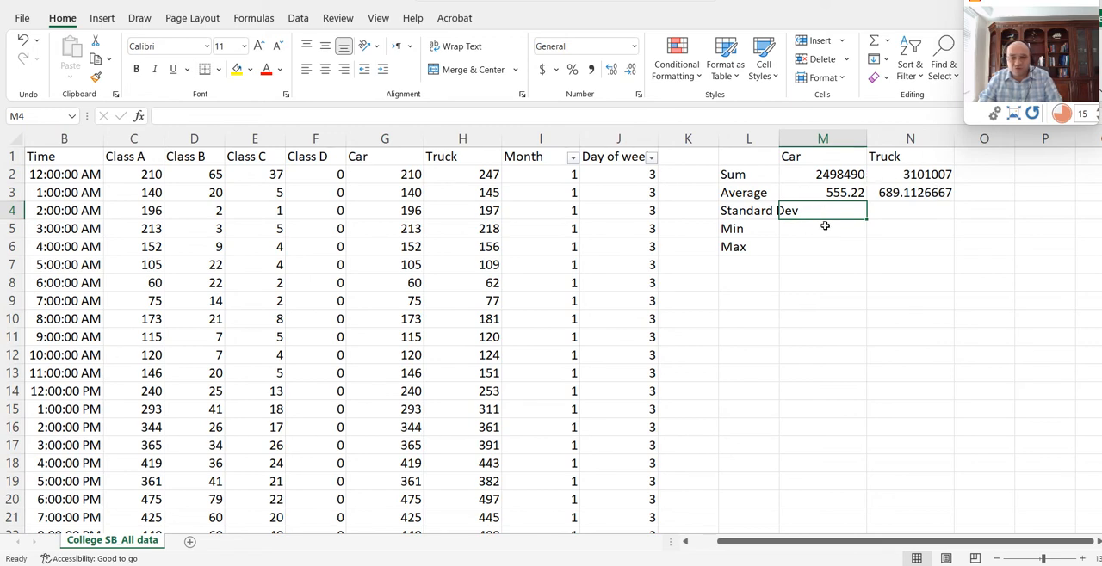
pyautogui.write('=')
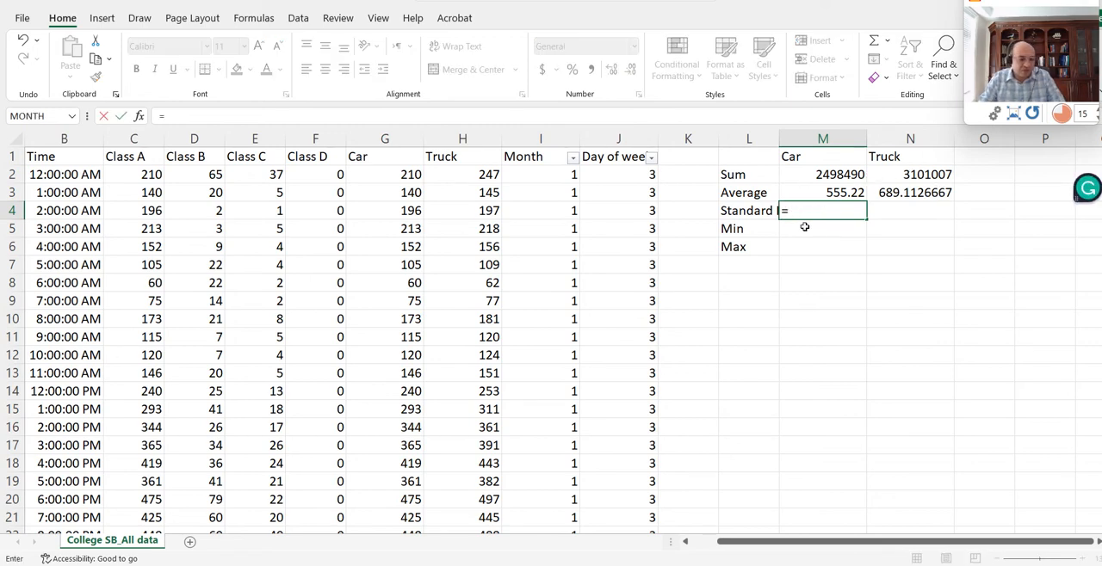
pyautogui.write('stde')
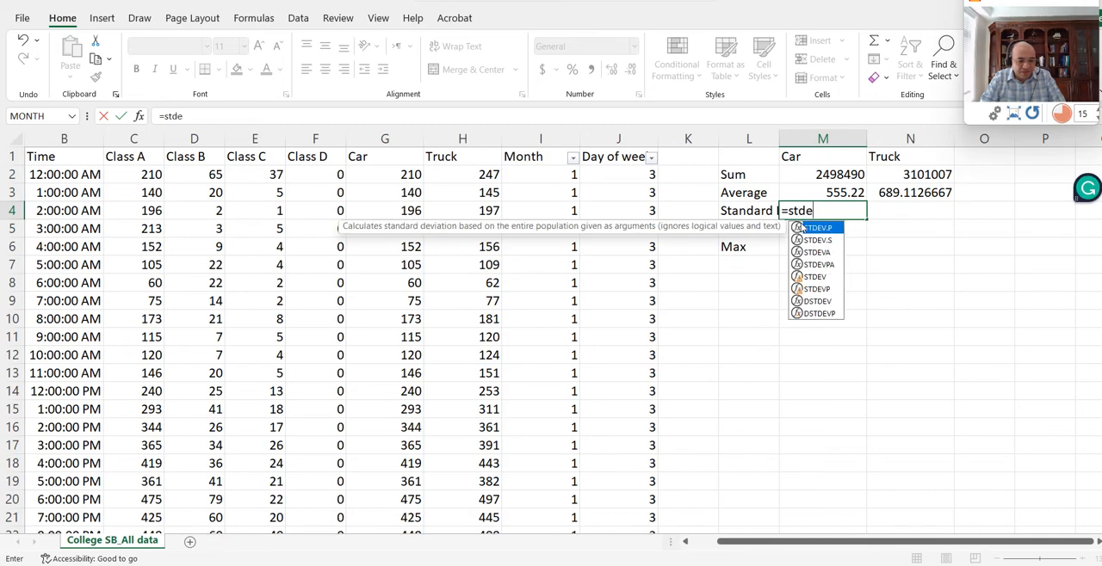
pyautogui.write('v(')
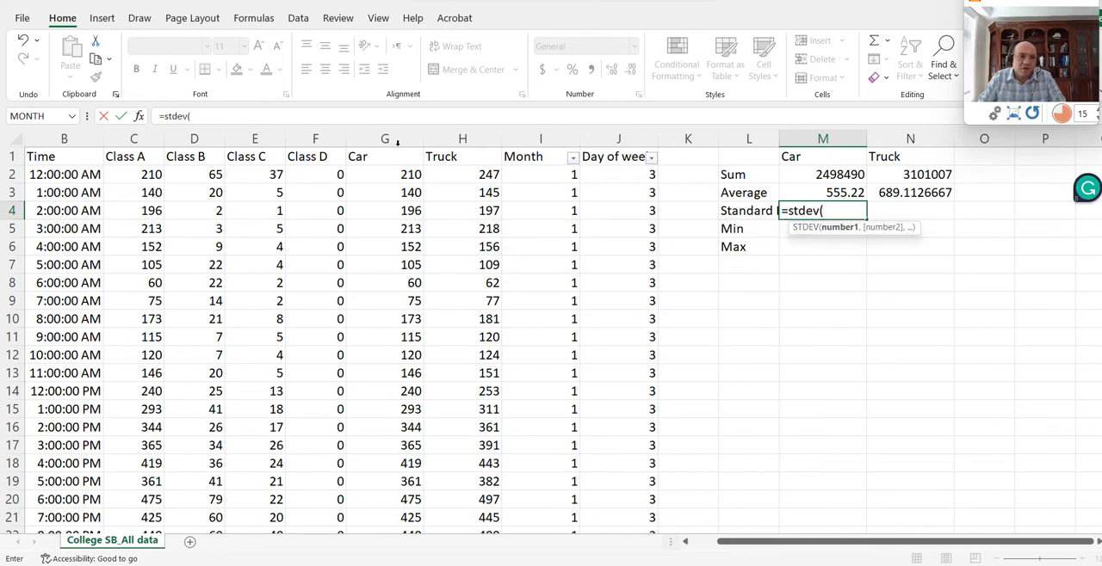
pyautogui.click(385, 139)
pyautogui.press('Return')
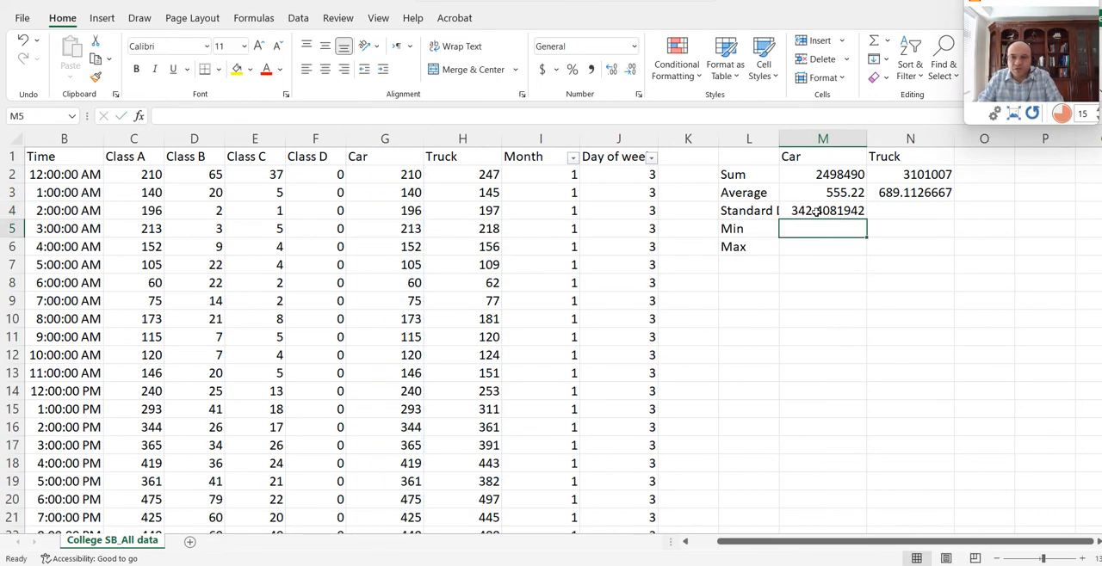
# - Fill the Car standard deviation formula from M4 across to N4 for Truck and check the copied formula
pyautogui.click(828, 217)
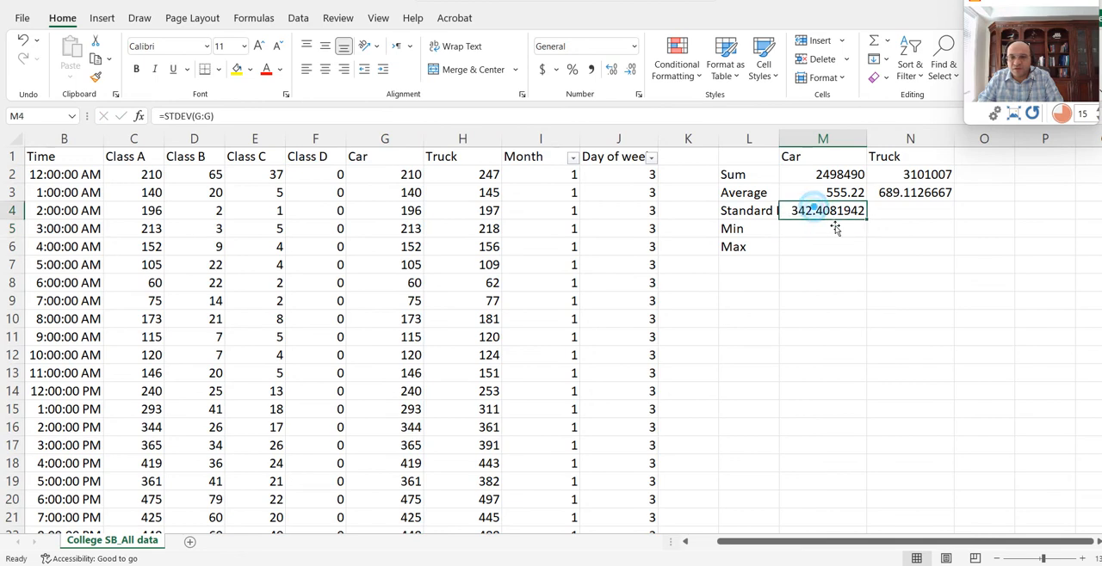
pyautogui.moveTo(871, 225); pyautogui.dragTo(949, 226)
pyautogui.click(886, 215)
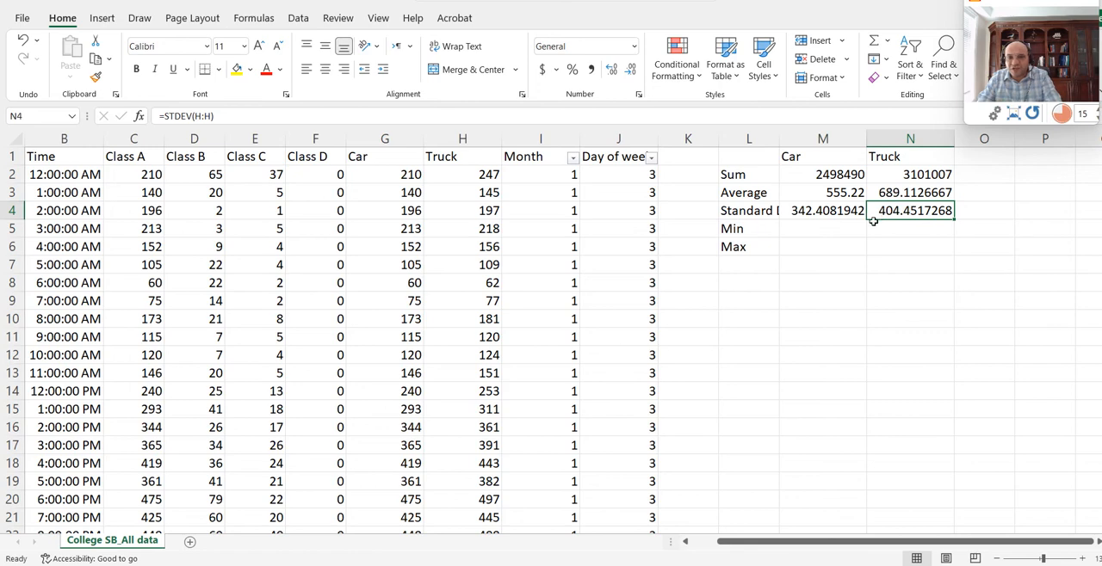
pyautogui.click(797, 210)
# - Enter a MIN formula over the whole Car column G in M5 and fill it across to N5 for Truck
pyautogui.click(818, 236)
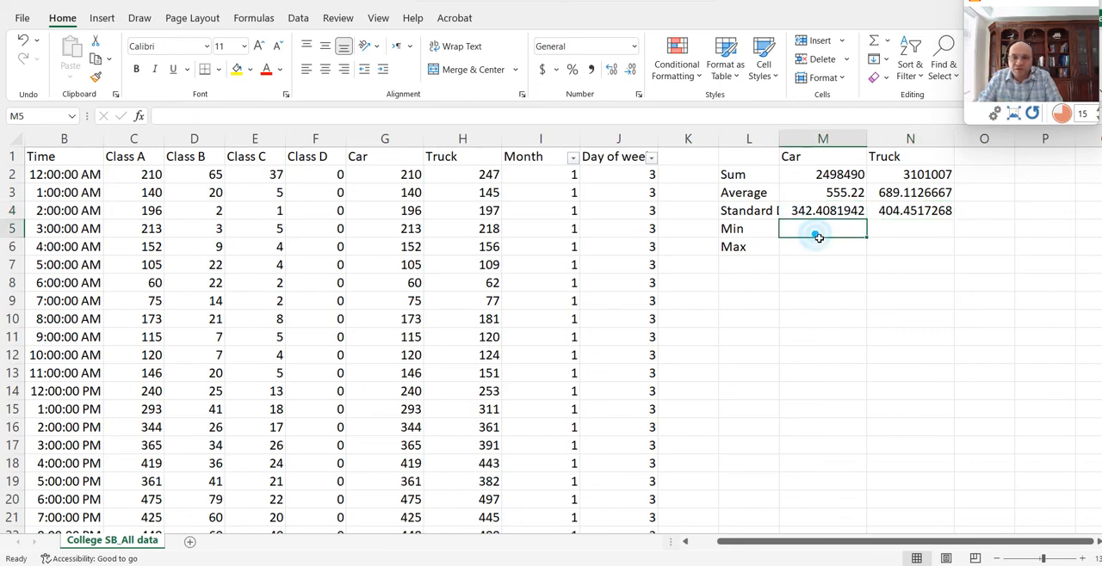
pyautogui.write('=')
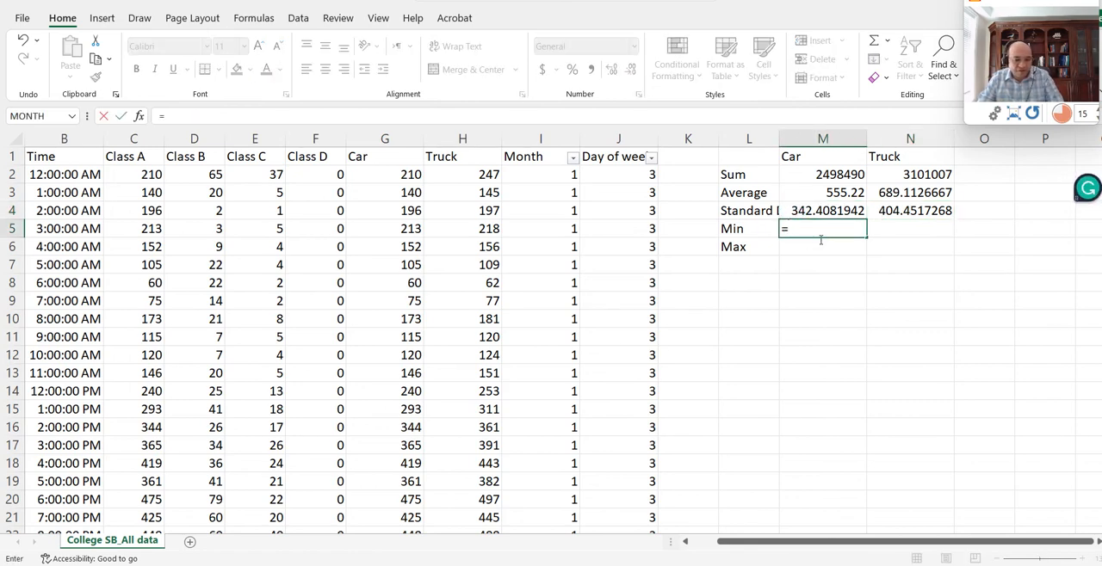
pyautogui.write('min(')
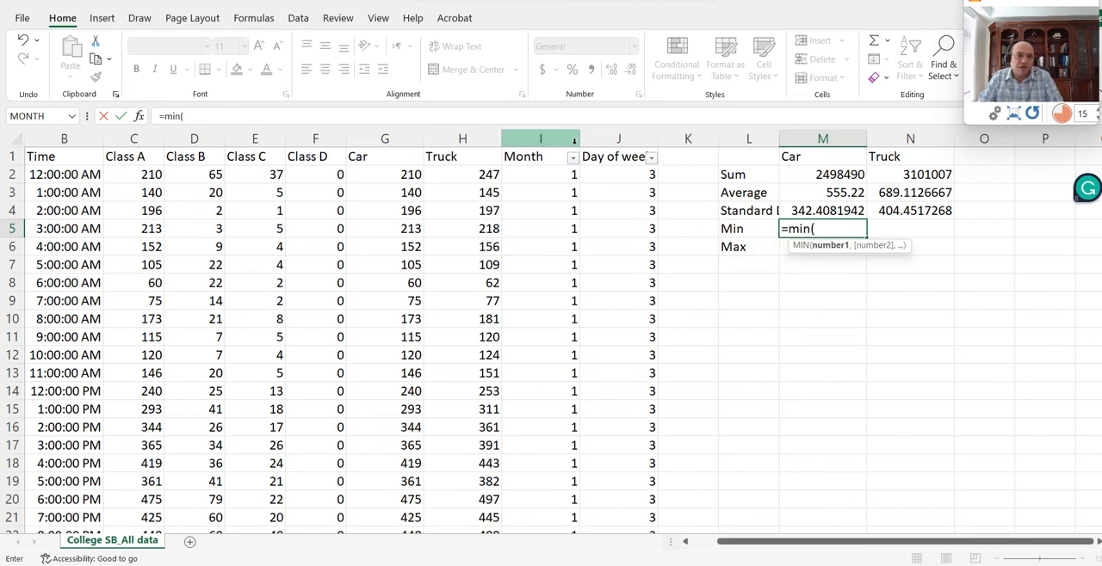
pyautogui.click(387, 139)
pyautogui.press('Return')
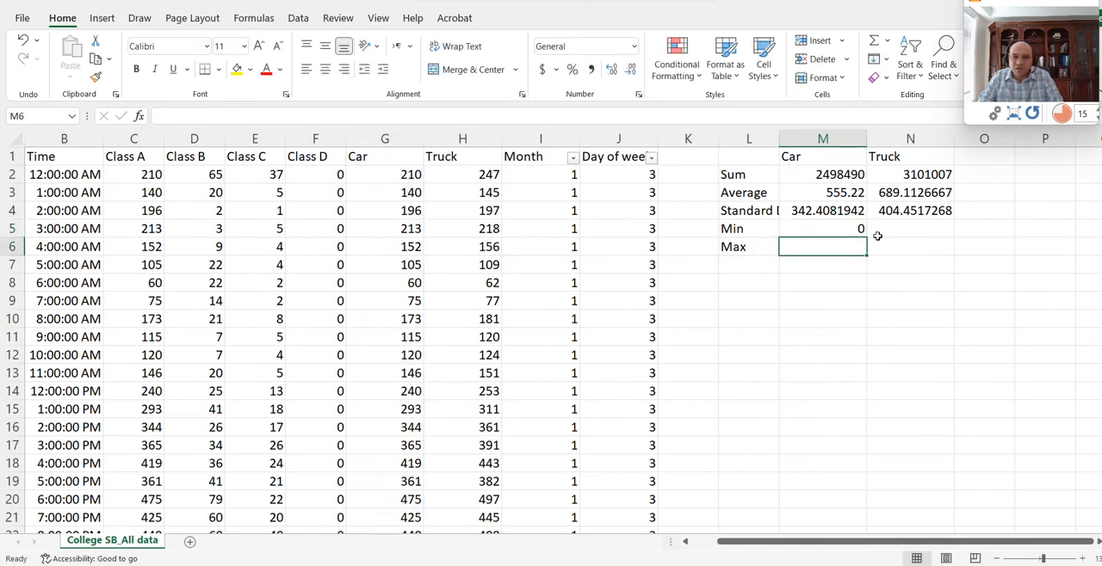
pyautogui.click(860, 233)
pyautogui.moveTo(867, 237); pyautogui.dragTo(947, 234)
# - Enter a MAX formula over the whole Car column G in M6 and fill it across to N6 for Truck
pyautogui.click(860, 247)
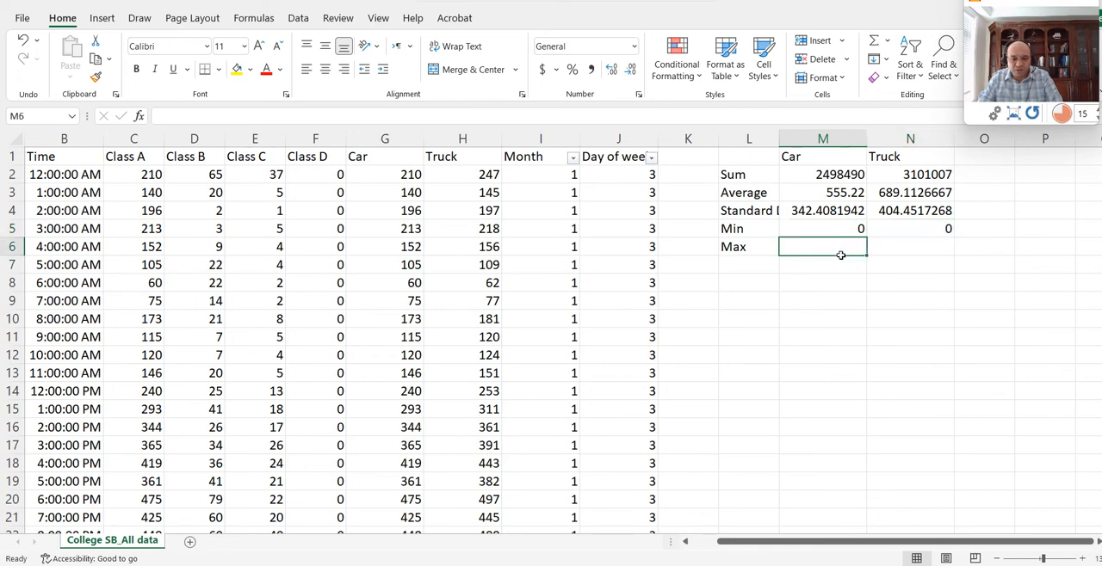
pyautogui.write('=')
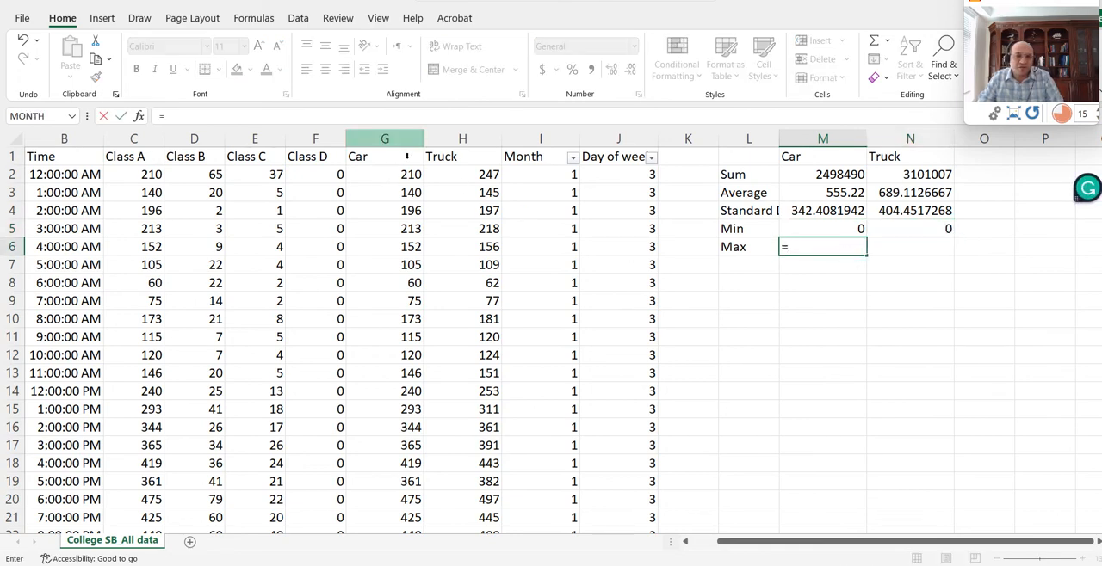
pyautogui.write('max(')
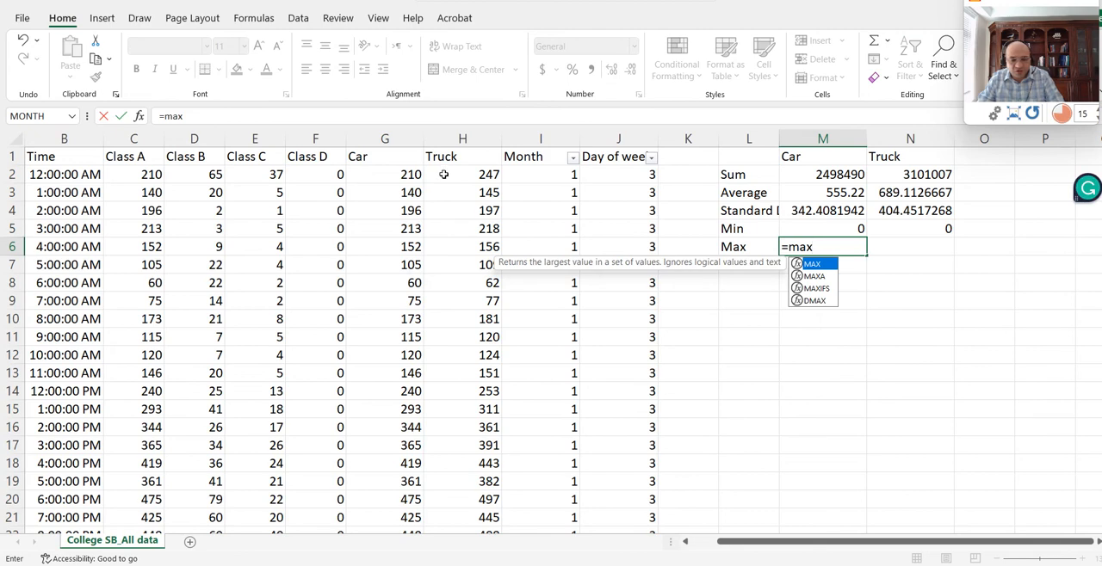
pyautogui.click(384, 139)
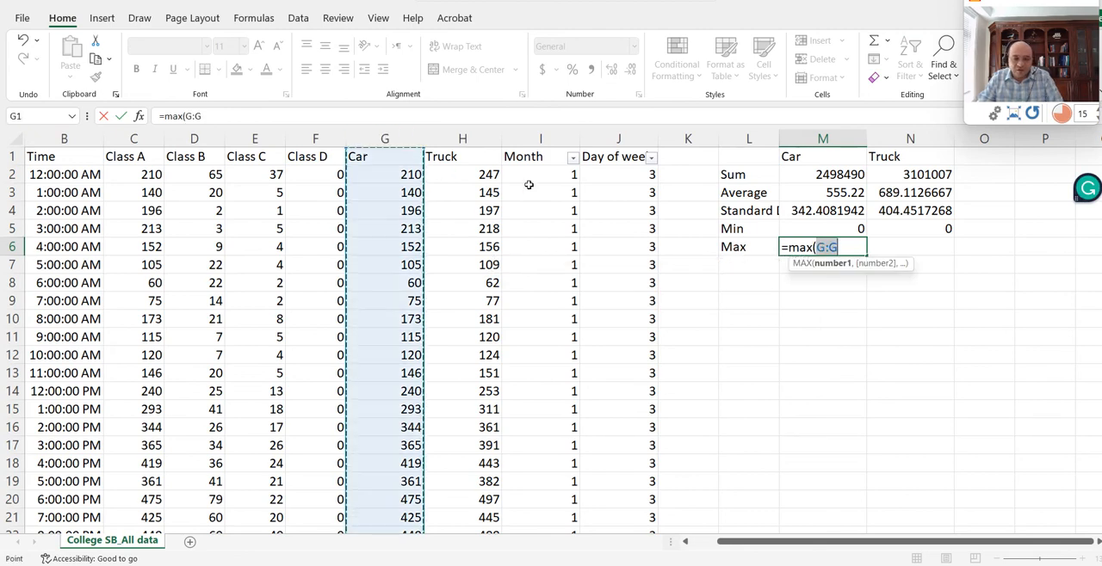
pyautogui.press('Return')
pyautogui.click(850, 247)
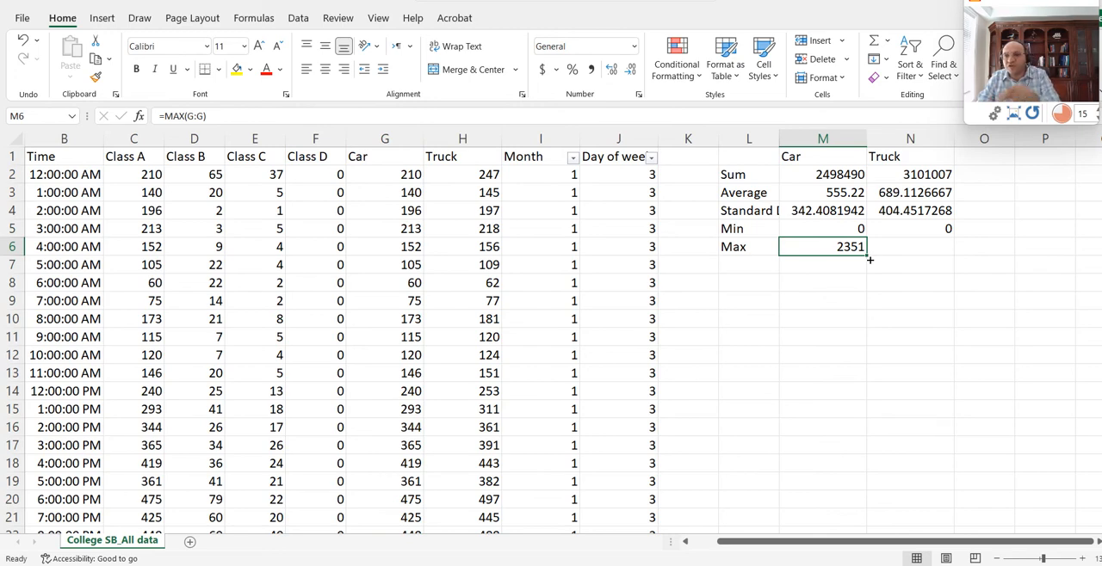
pyautogui.moveTo(869, 259); pyautogui.dragTo(936, 248)
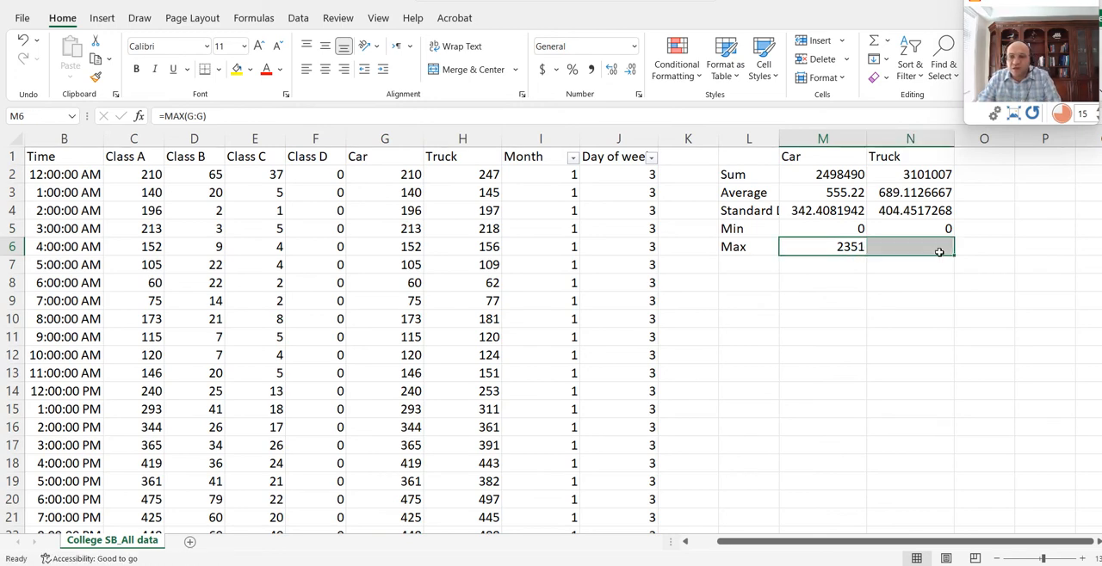
pyautogui.click(902, 247)
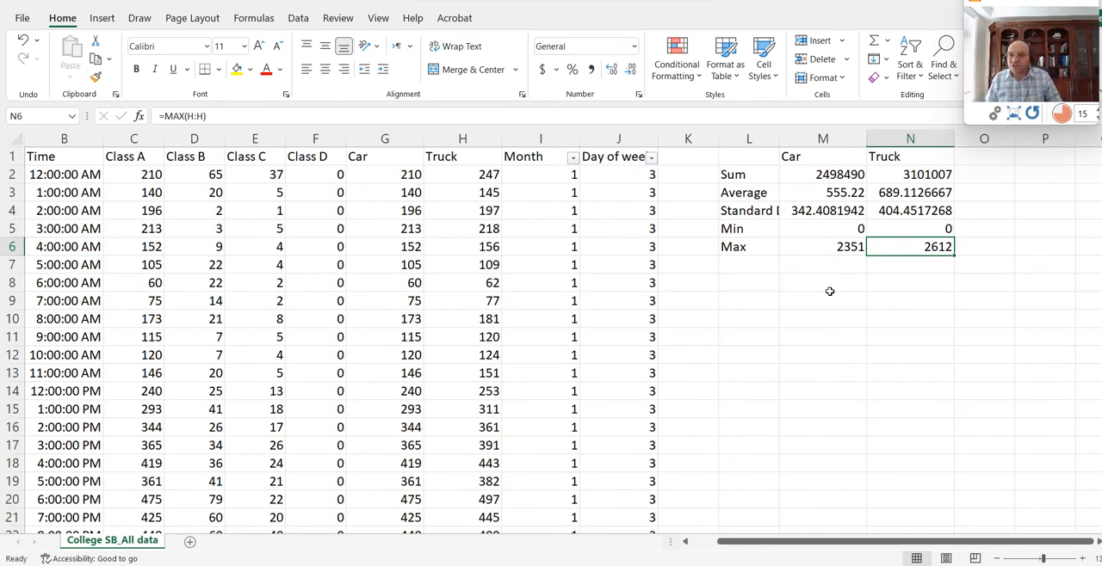
# - Select the empty cell M10 and bring up the function library to look over the available function categories
pyautogui.click(803, 322)
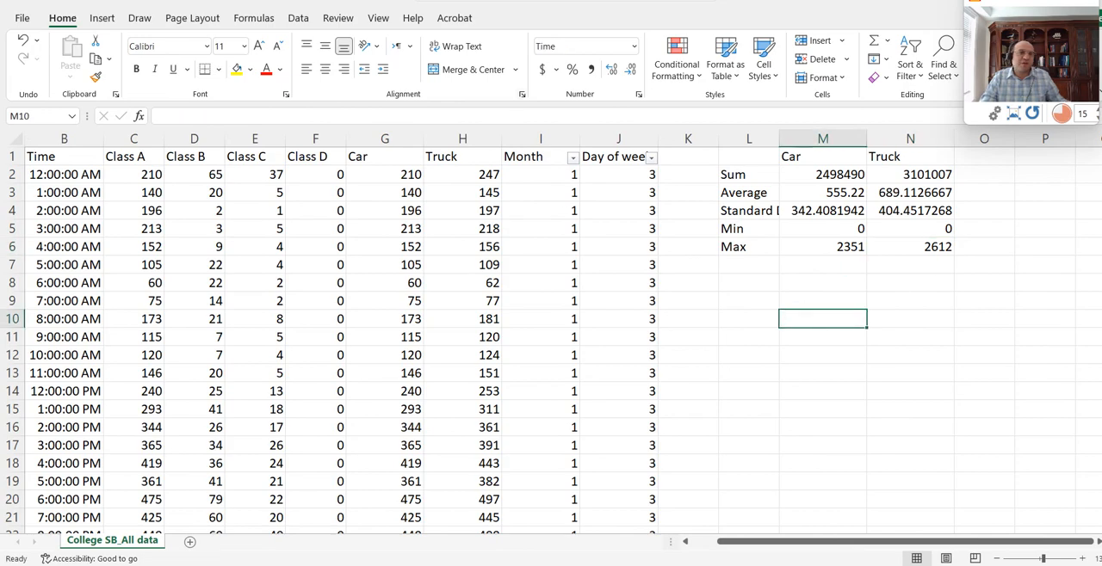
pyautogui.click(251, 20)
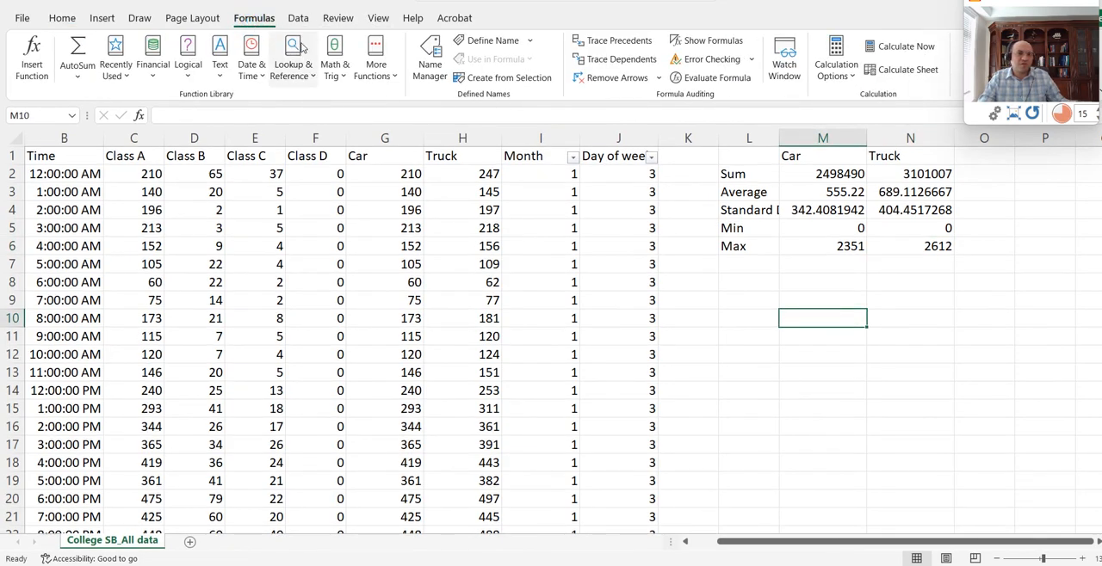